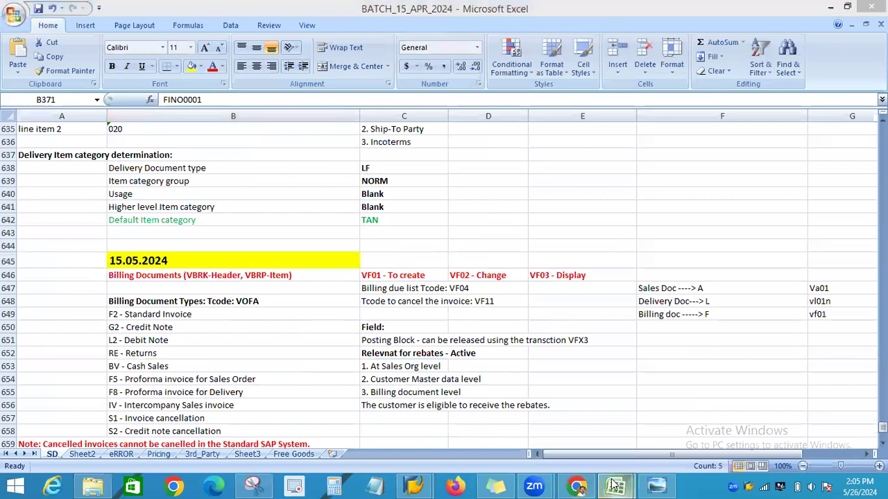
Open the BATCH_15_Jan_2023 workbook and read the IPO sheet's definition, SD-MM Integration note, and IPO and third-party sales headings.
{"action": "left_click", "coordinate": [549, 408]}
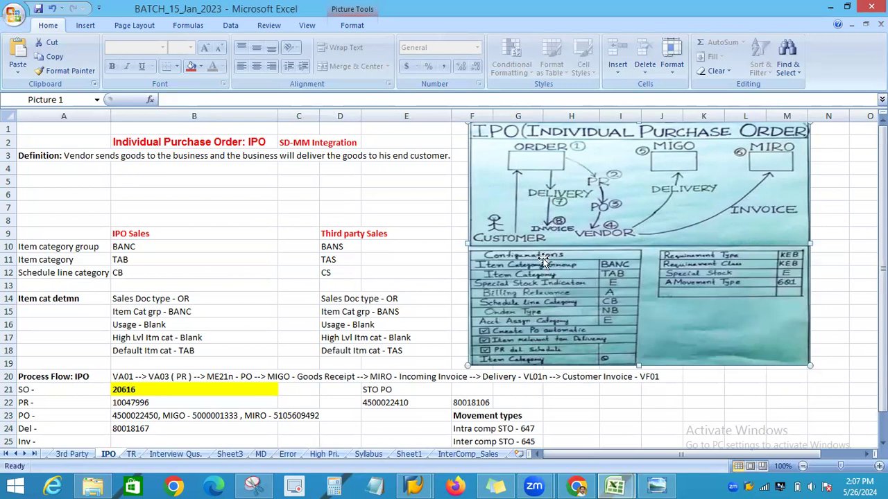
{"action": "left_click", "coordinate": [191, 154]}
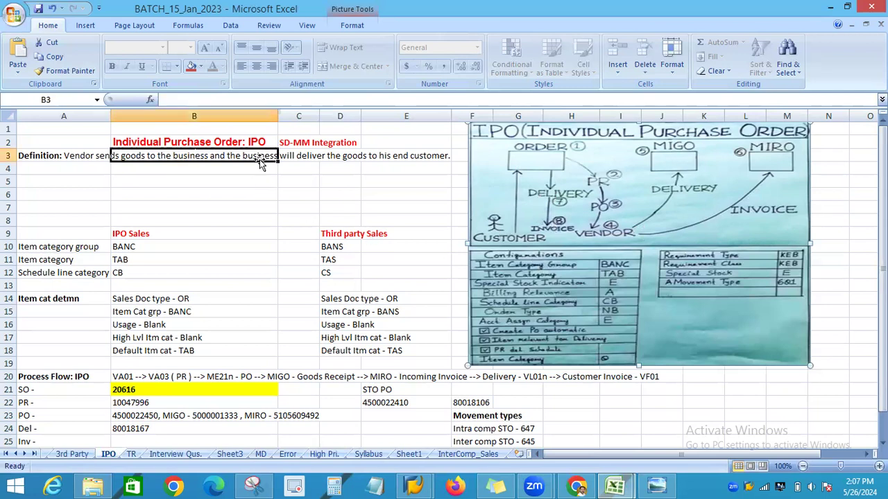
{"action": "left_click", "coordinate": [296, 144]}
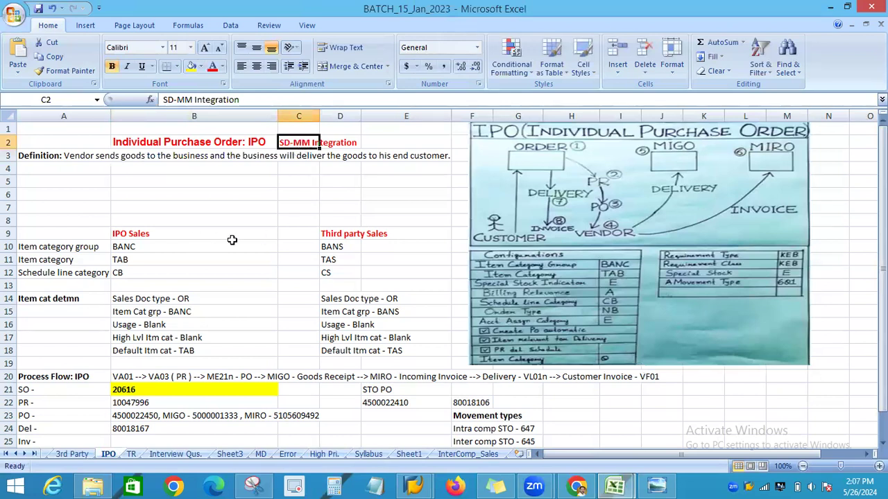
{"action": "left_click", "coordinate": [133, 236]}
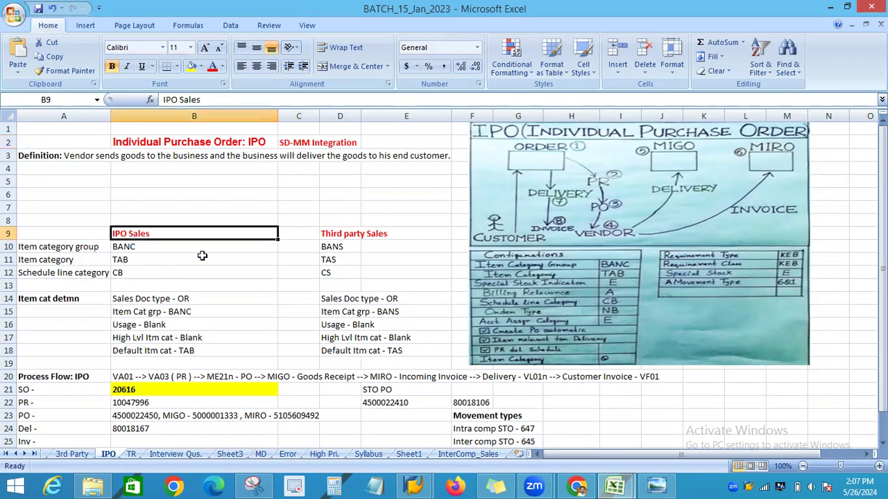
{"action": "left_click", "coordinate": [345, 234]}
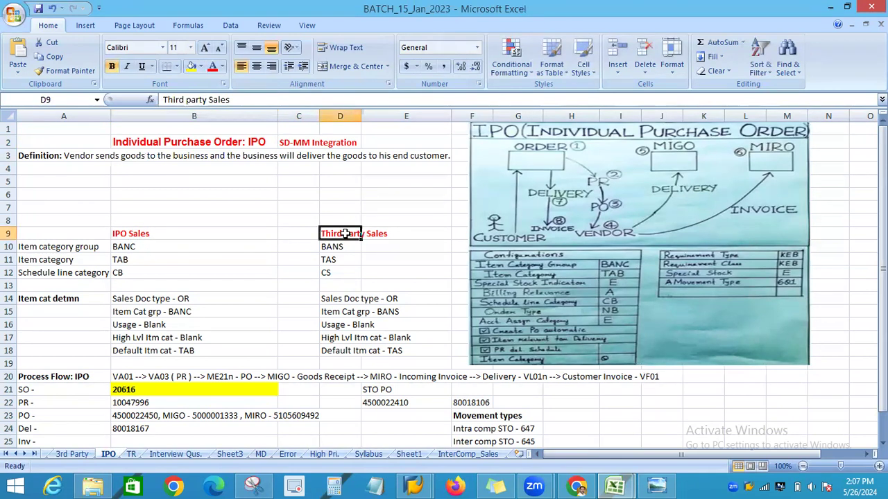
Compare the item category group, item category and schedule line category of IPO sales and third-party sales.
{"action": "left_click", "coordinate": [61, 247]}
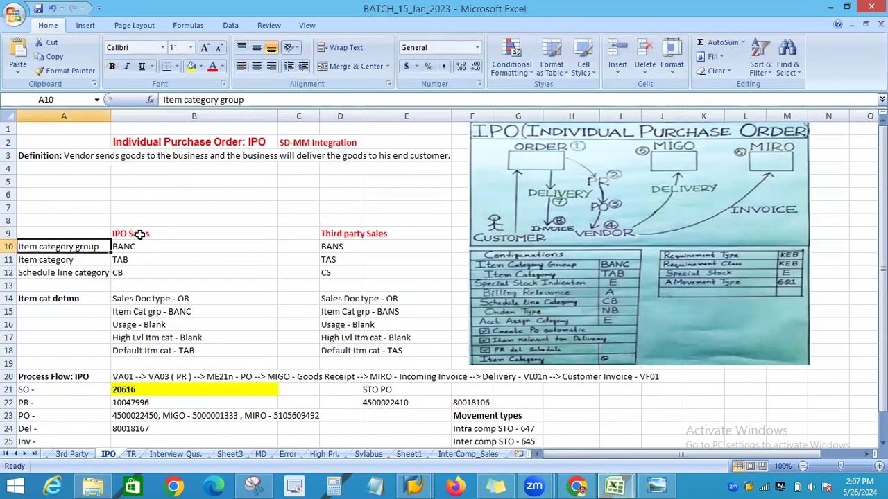
{"action": "left_click", "coordinate": [140, 235]}
{"action": "left_click", "coordinate": [124, 248]}
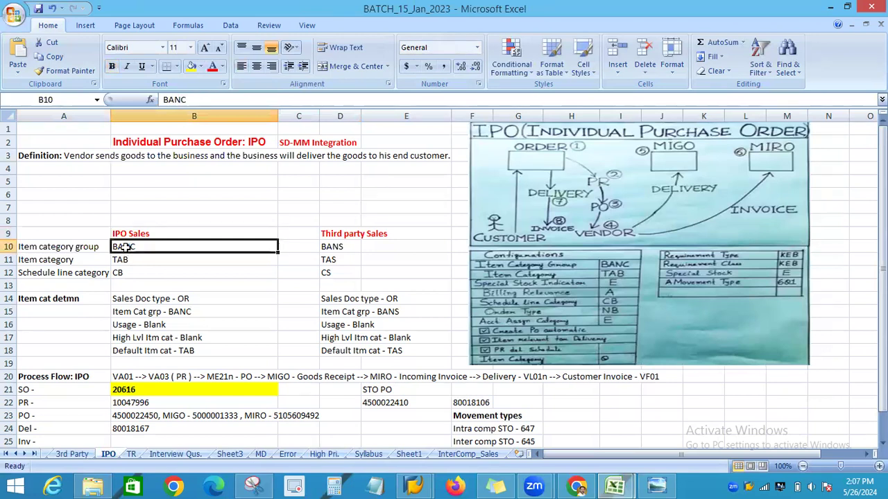
{"action": "left_click", "coordinate": [341, 248]}
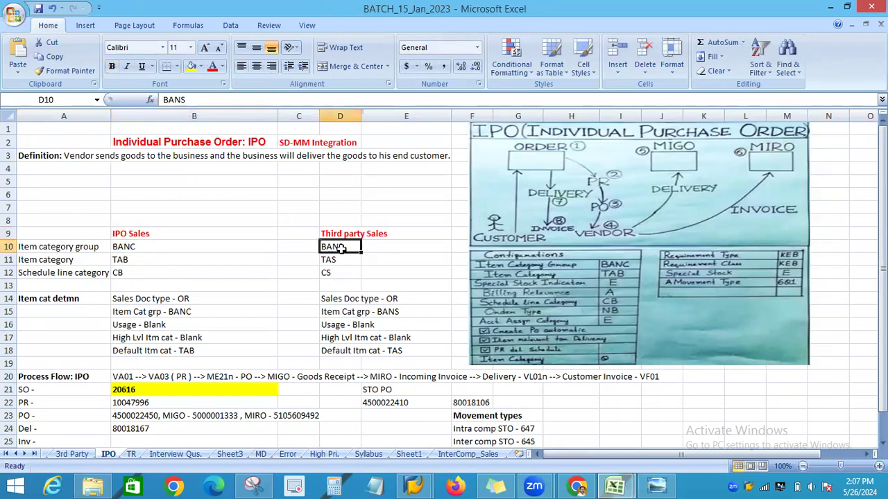
{"action": "left_click", "coordinate": [65, 264]}
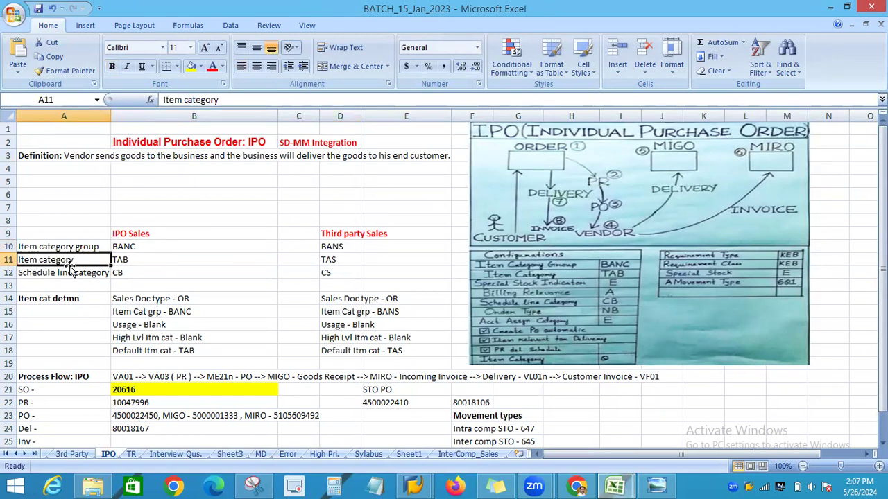
{"action": "left_click", "coordinate": [127, 263]}
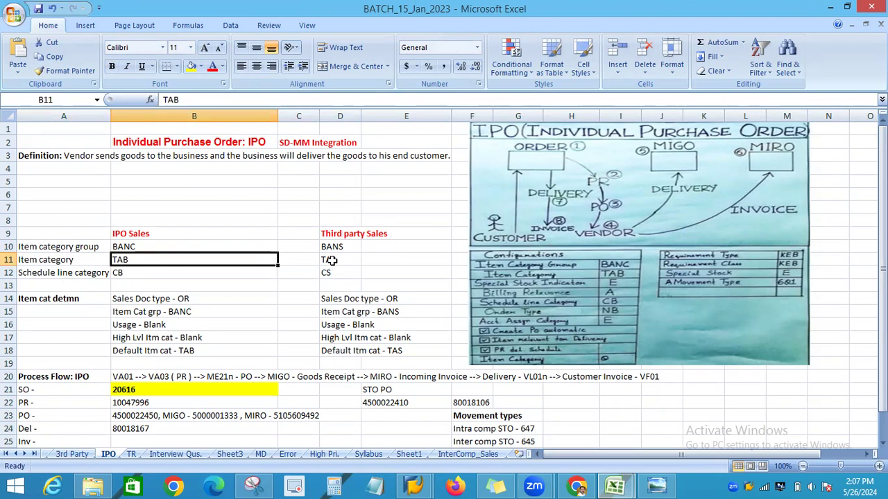
{"action": "left_click", "coordinate": [61, 278]}
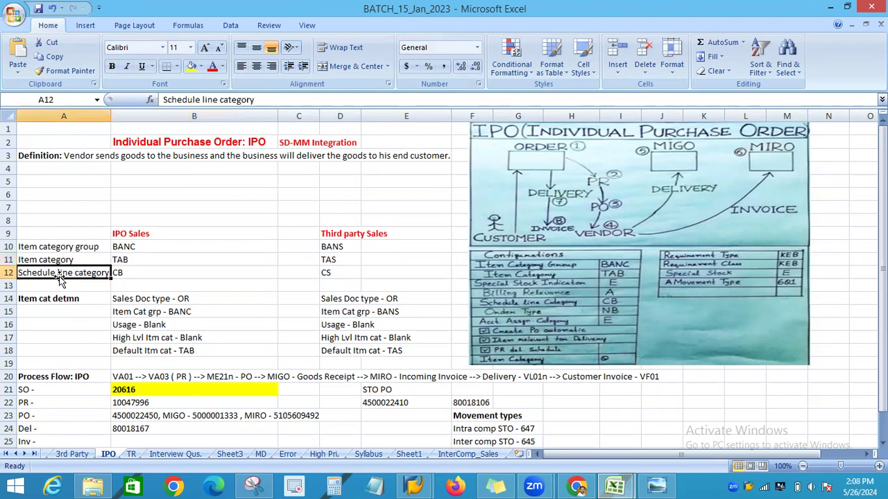
{"action": "left_click", "coordinate": [123, 275]}
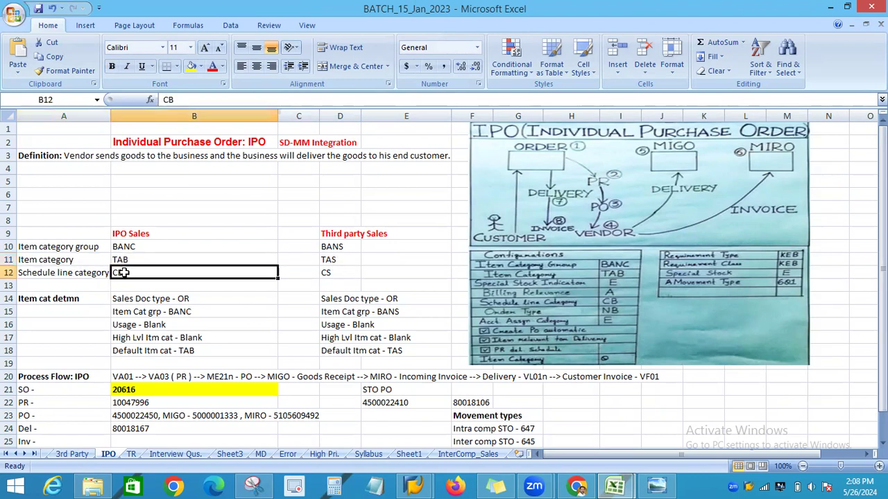
{"action": "left_click", "coordinate": [334, 277]}
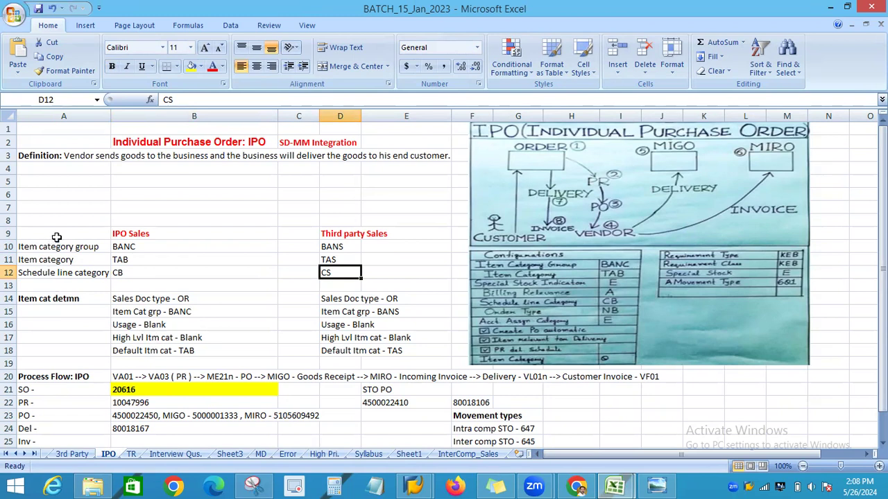
Examine the item category determination for IPO sales: sales document type, item category group, usage, higher-level and default item category.
{"action": "left_click", "coordinate": [52, 303]}
{"action": "left_click", "coordinate": [193, 307]}
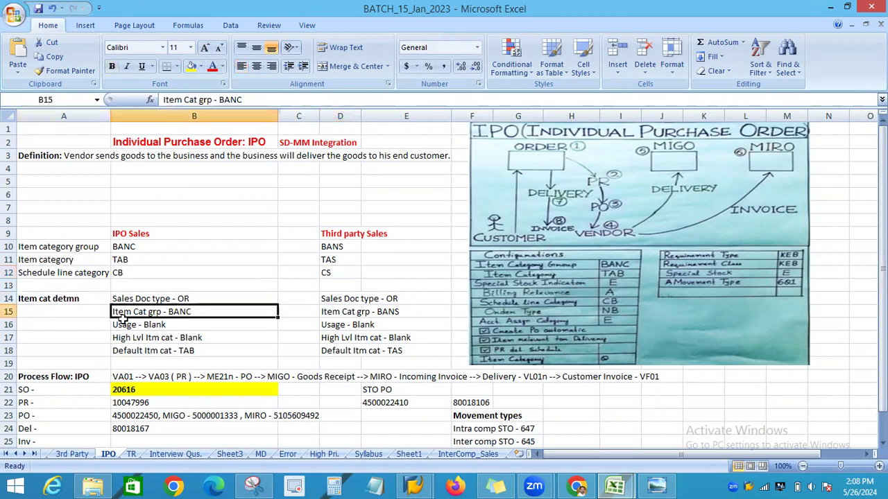
{"action": "left_click", "coordinate": [186, 299]}
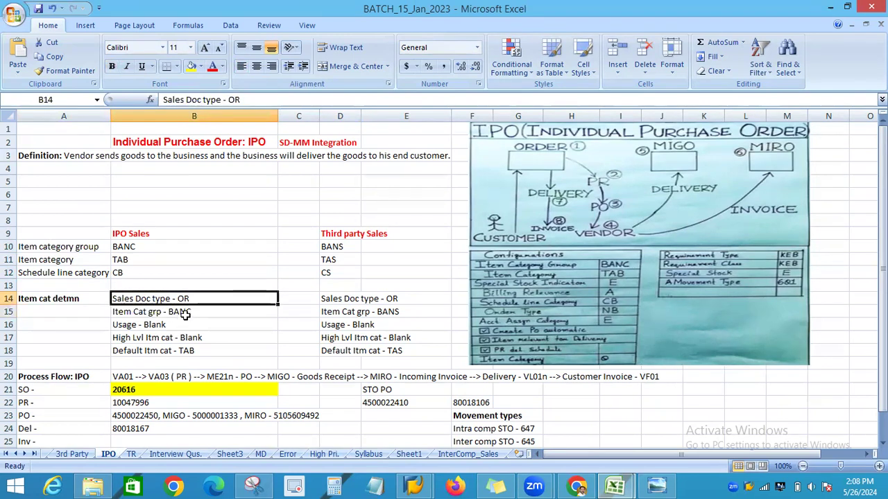
{"action": "left_click", "coordinate": [186, 314]}
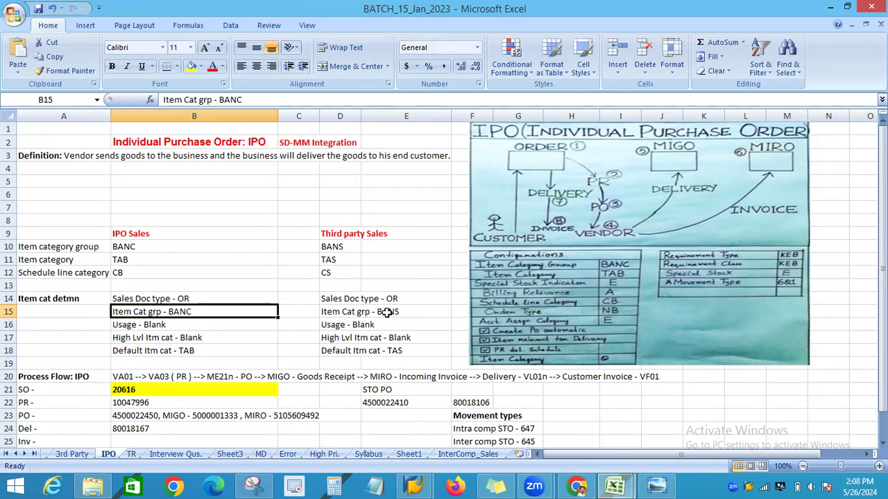
{"action": "left_click", "coordinate": [164, 324]}
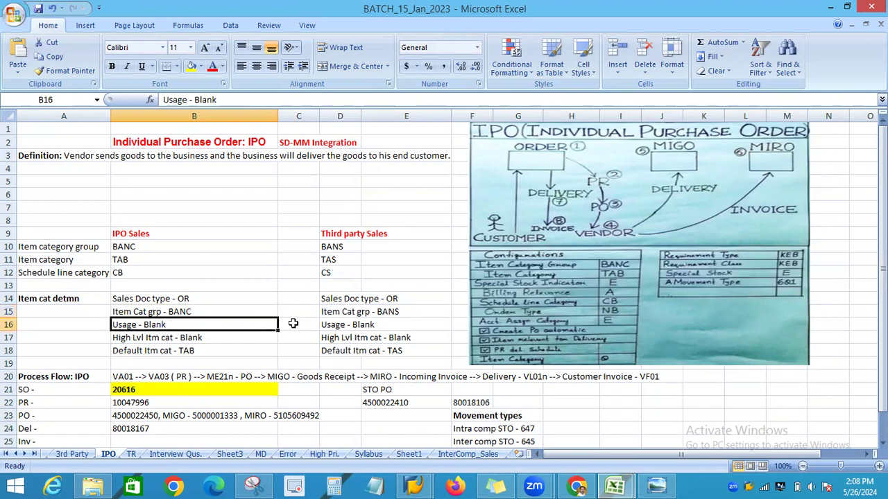
{"action": "left_click", "coordinate": [340, 324]}
{"action": "left_click", "coordinate": [165, 325]}
{"action": "left_click", "coordinate": [154, 337]}
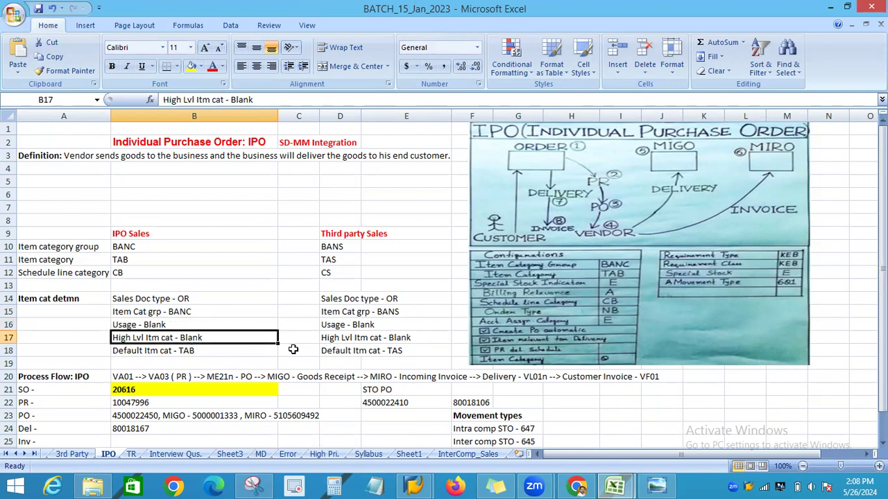
{"action": "left_click", "coordinate": [150, 352]}
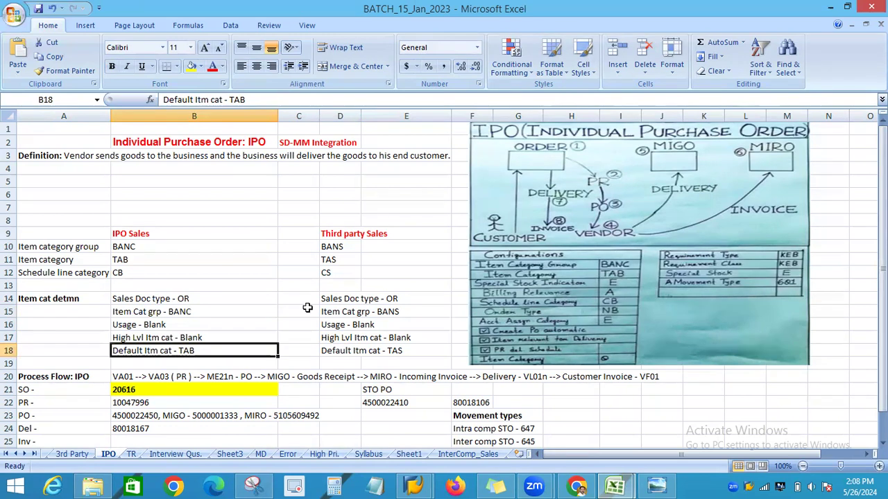
Switch to the SAP Easy Access window.
{"action": "left_click", "coordinate": [419, 484]}
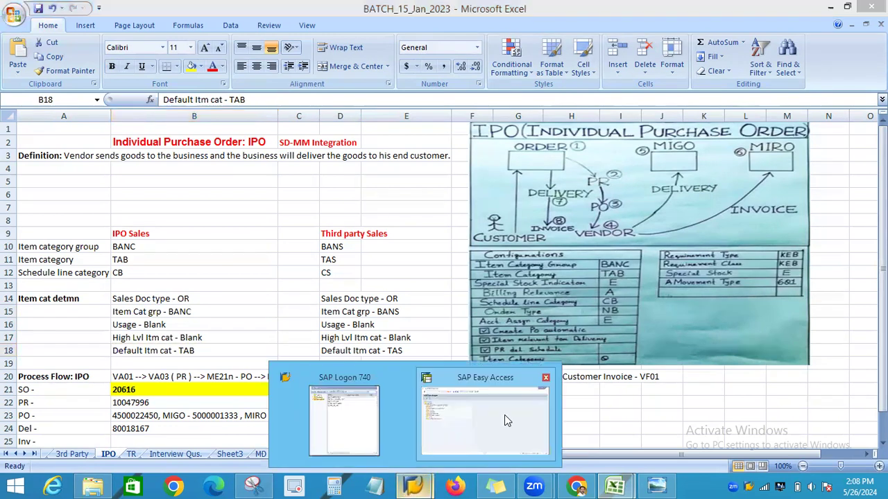
{"action": "left_click", "coordinate": [504, 421]}
{"action": "left_click", "coordinate": [122, 36]}
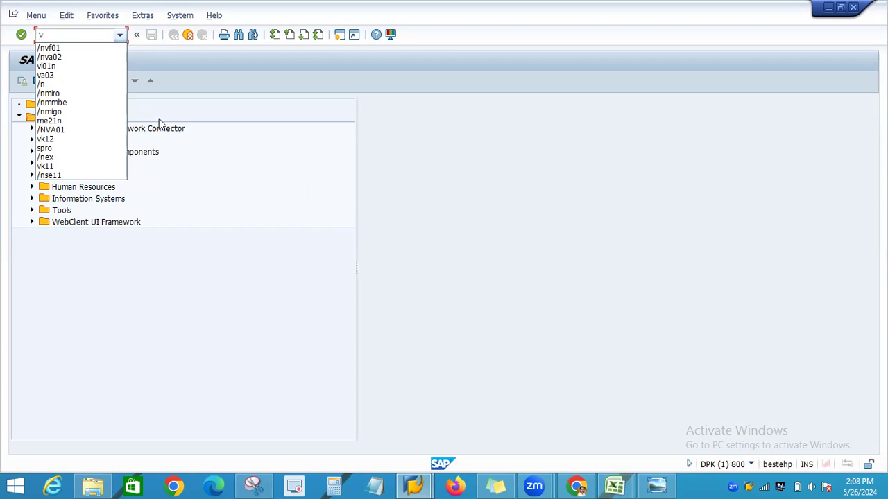
{"action": "type", "text": "8"}
{"action": "key", "text": "Return"}
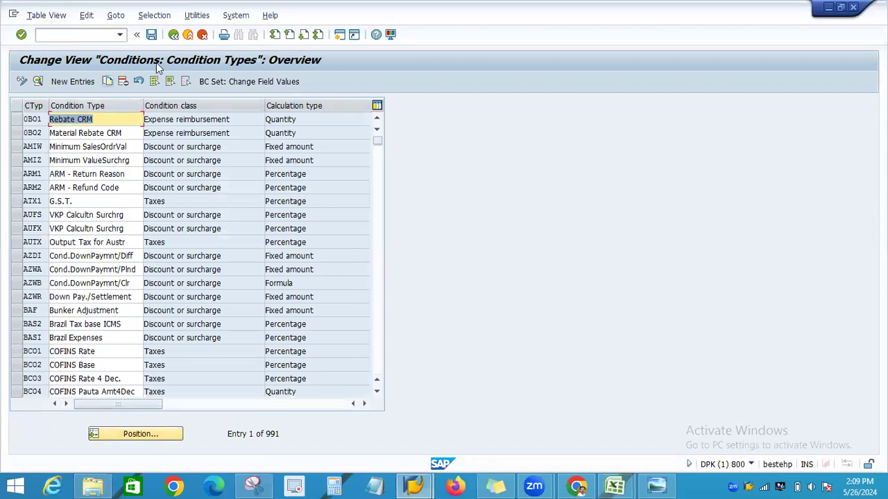
{"action": "left_click", "coordinate": [84, 33]}
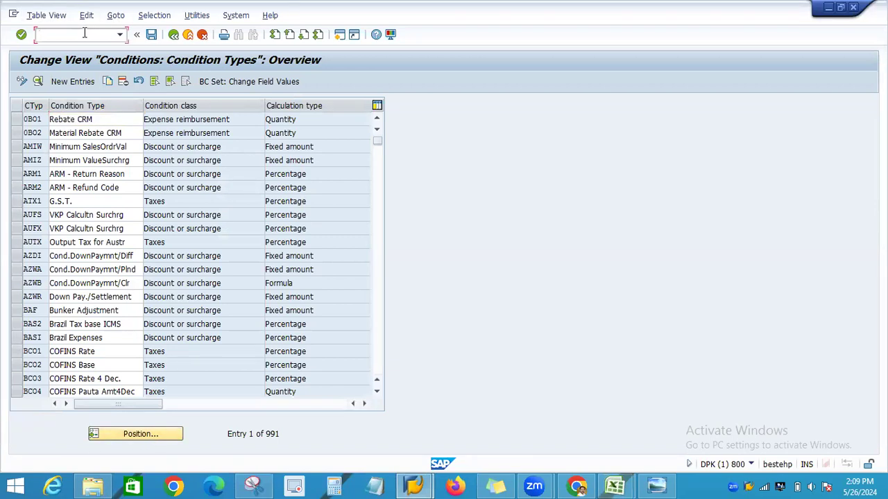
{"action": "type", "text": "/n"}
{"action": "key", "text": "Return"}
Start transaction VOV6 to open the schedule line category overview.
{"action": "type", "text": "v/"}
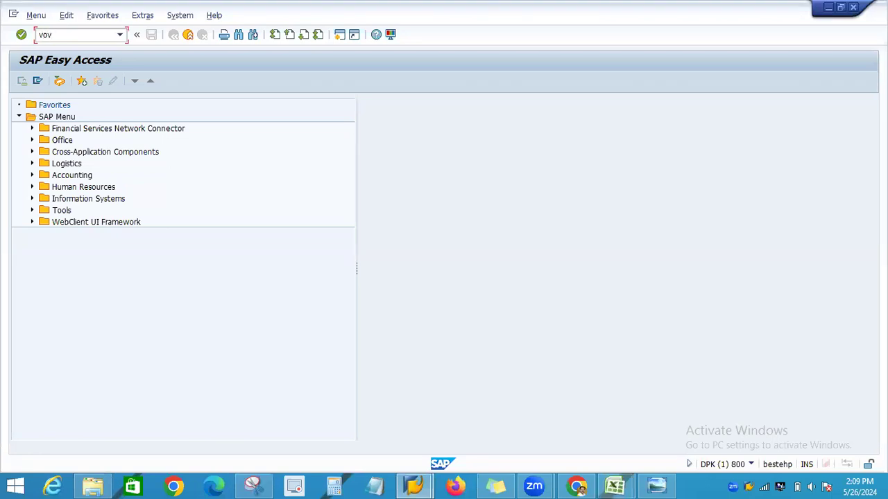
{"action": "type", "text": "v6"}
{"action": "key", "text": "Return"}
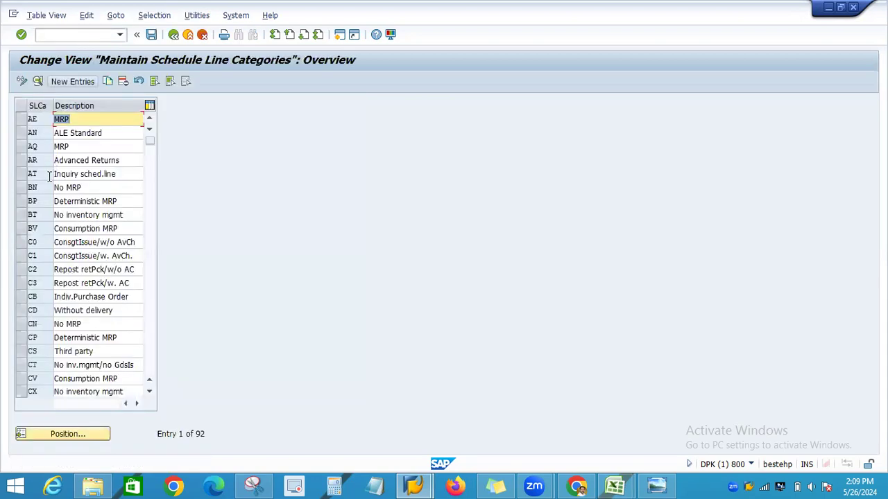
Display the details of schedule line categories CB and CS together and examine their movement type settings.
{"action": "left_click", "coordinate": [20, 353]}
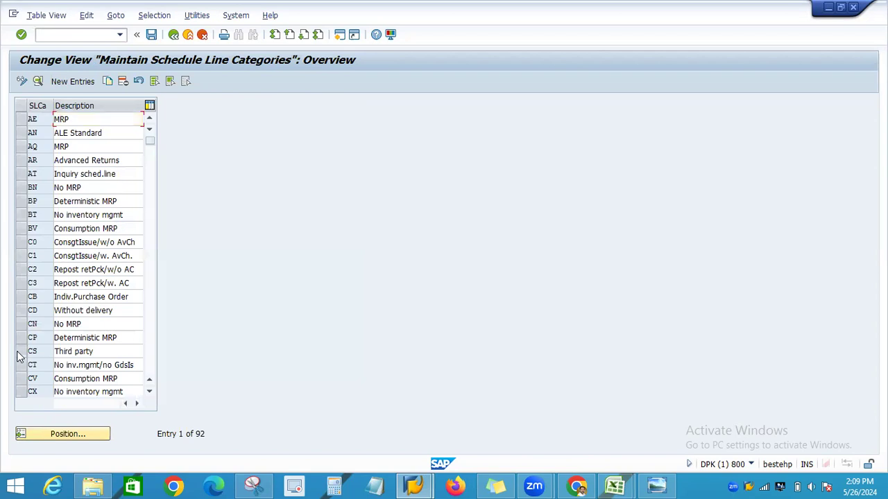
{"action": "left_click", "coordinate": [20, 297]}
{"action": "left_click", "coordinate": [38, 82]}
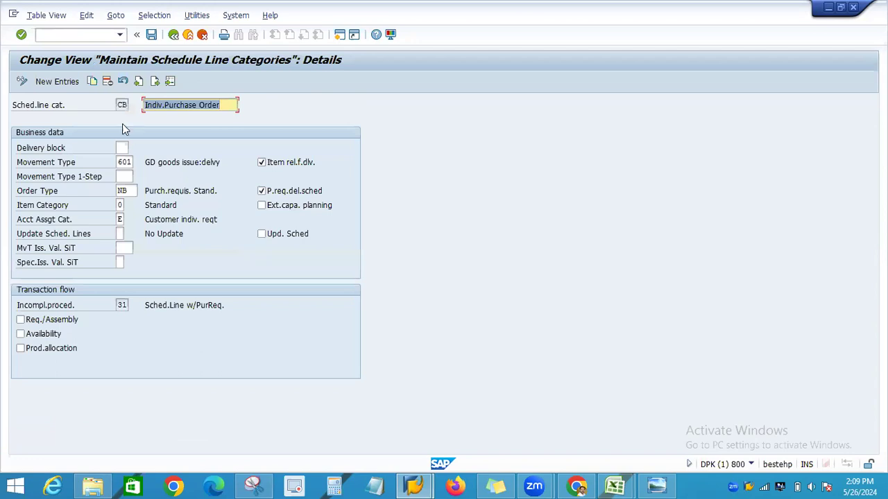
{"action": "left_click", "coordinate": [155, 81]}
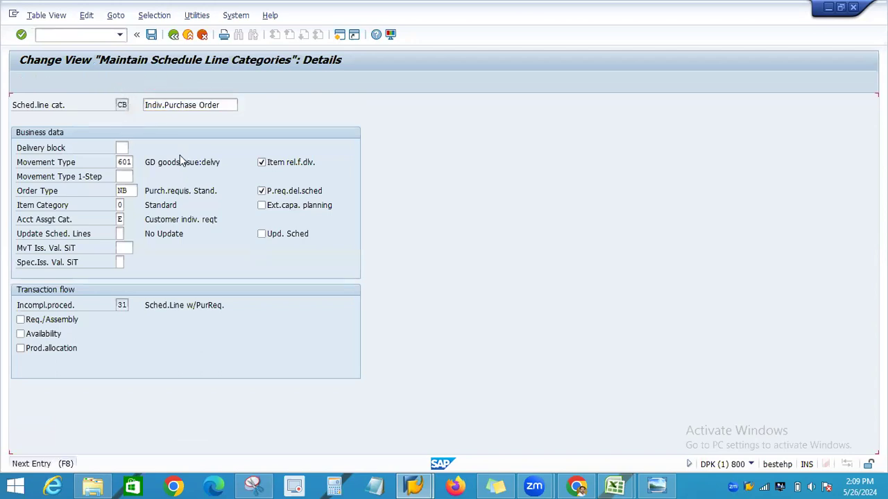
{"action": "left_click", "coordinate": [124, 163]}
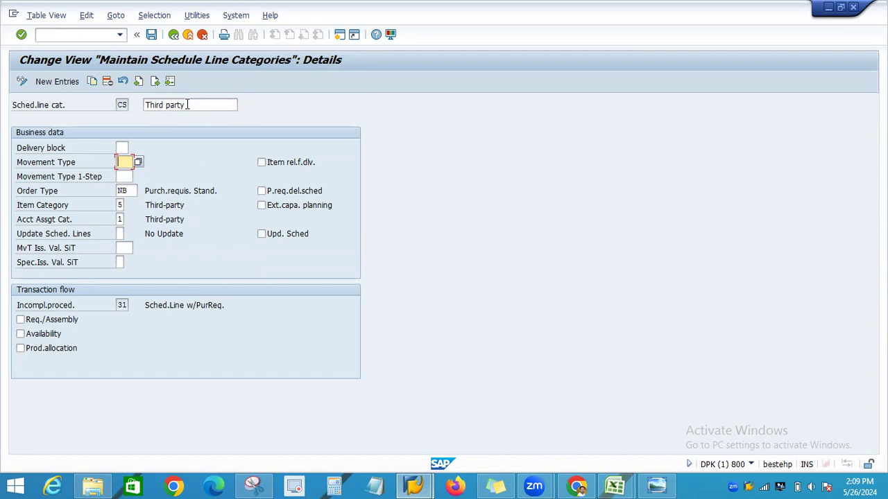
Return to the overview, redisplay the details of CB and CS, and compare their delivery relevance and purchasing settings.
{"action": "left_click", "coordinate": [173, 34]}
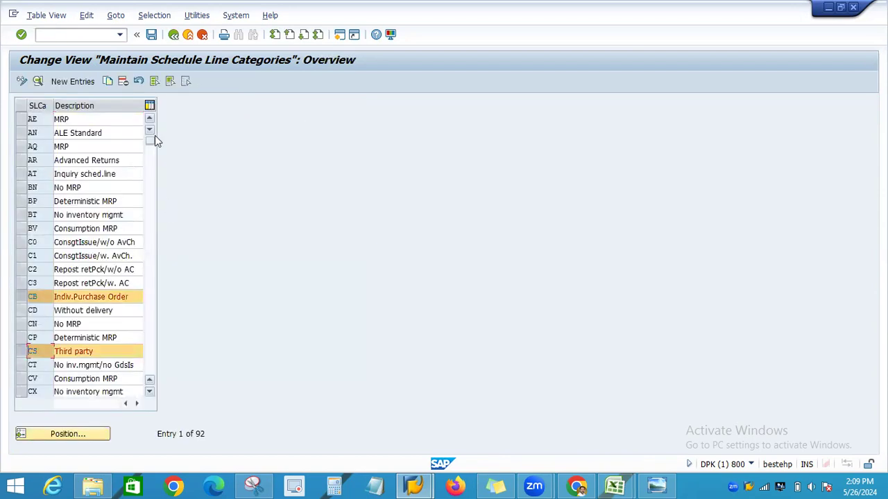
{"action": "left_click", "coordinate": [21, 300]}
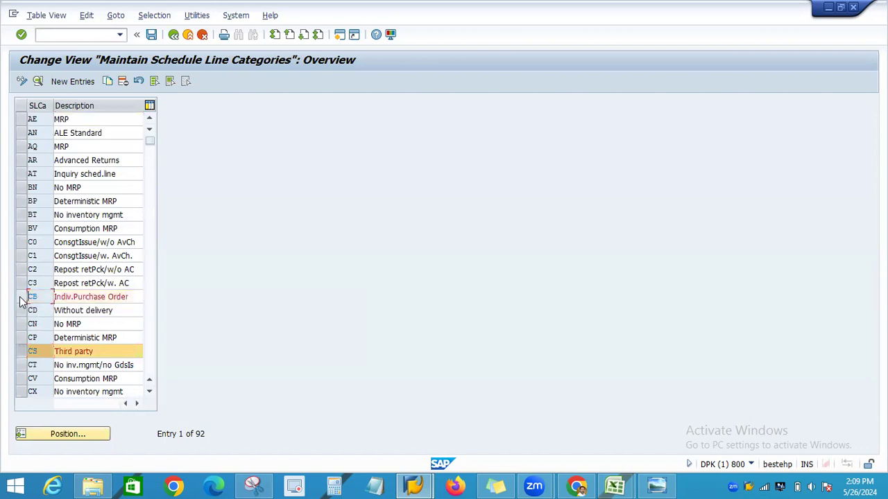
{"action": "left_click", "coordinate": [20, 300]}
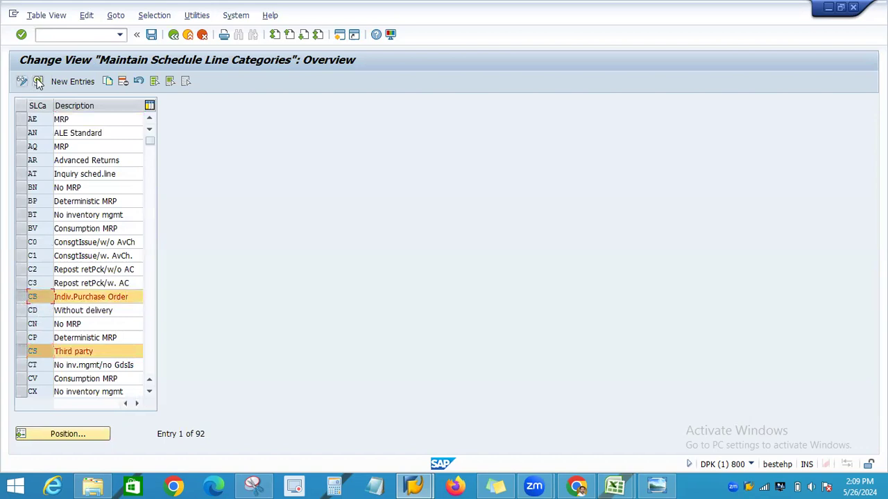
{"action": "key", "text": "ctrl+shift+F2"}
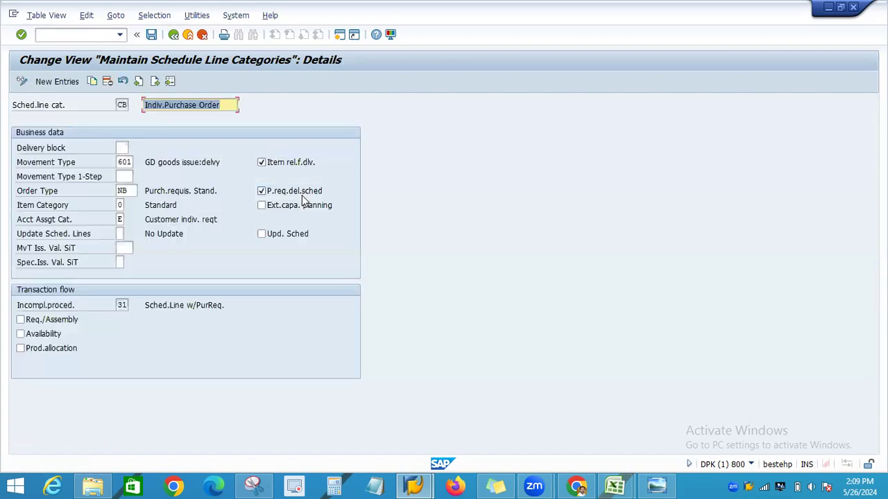
{"action": "left_click", "coordinate": [154, 81]}
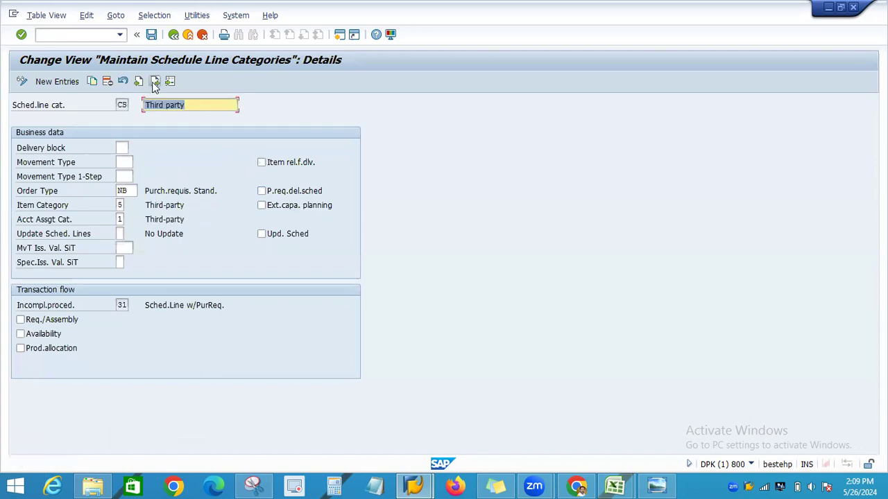
{"action": "left_click", "coordinate": [136, 82]}
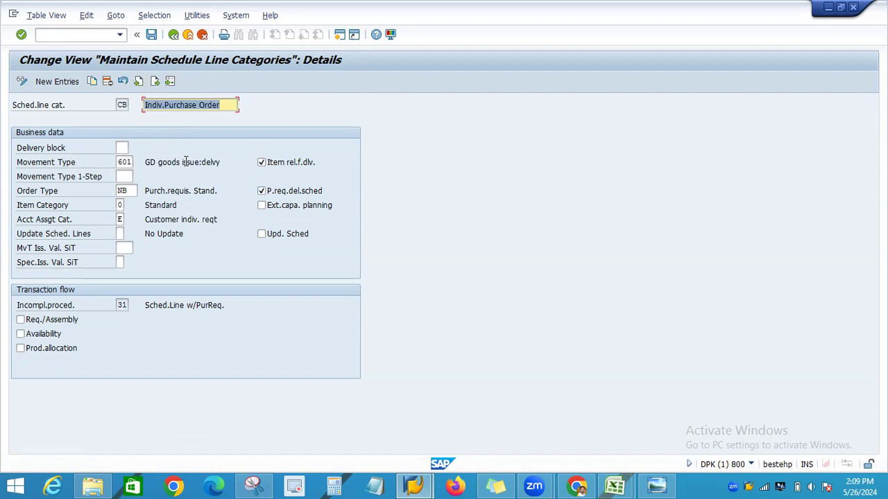
Compare the order type settings of CB and CS, and view the available purchasing item categories for CB.
{"action": "left_click", "coordinate": [126, 191]}
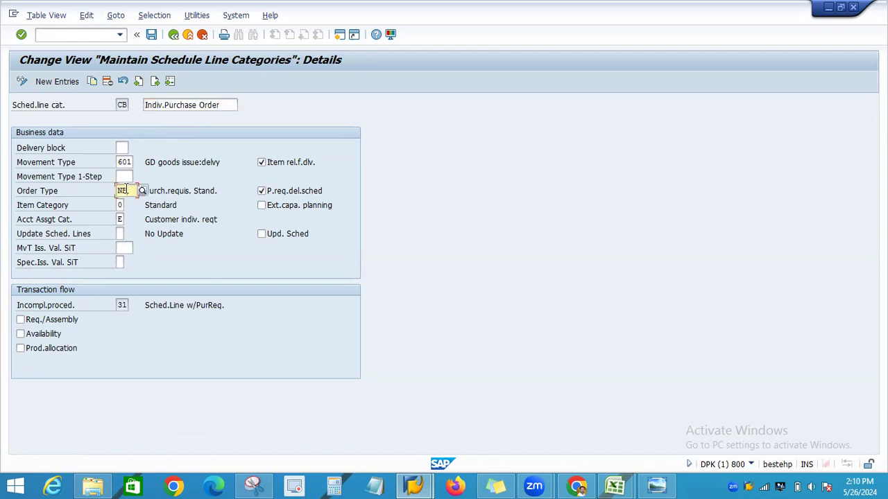
{"action": "left_click", "coordinate": [155, 83]}
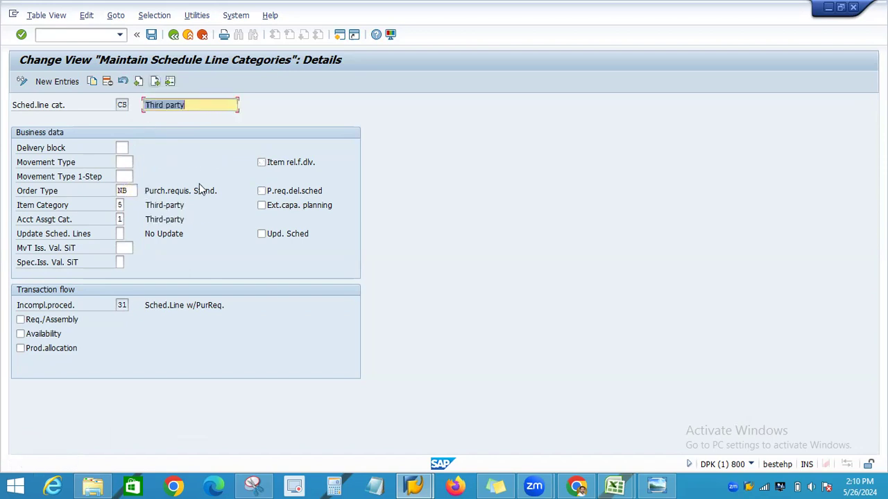
{"action": "left_click", "coordinate": [138, 82]}
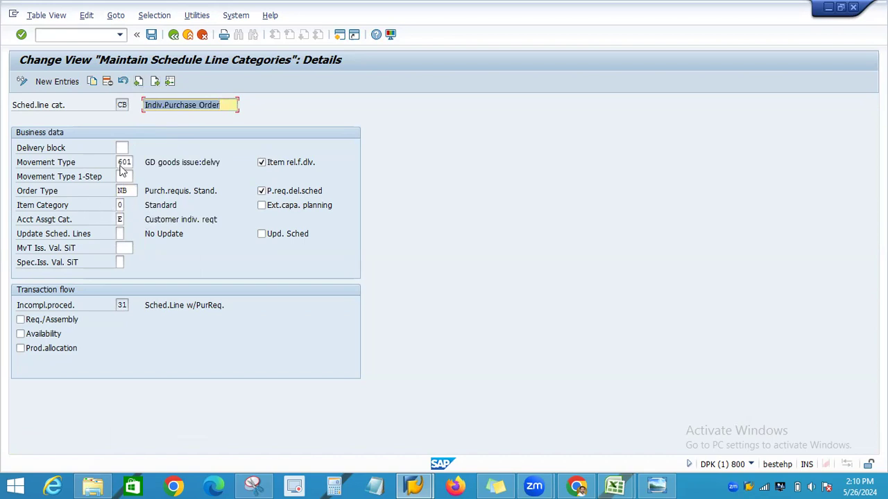
{"action": "left_click", "coordinate": [121, 205]}
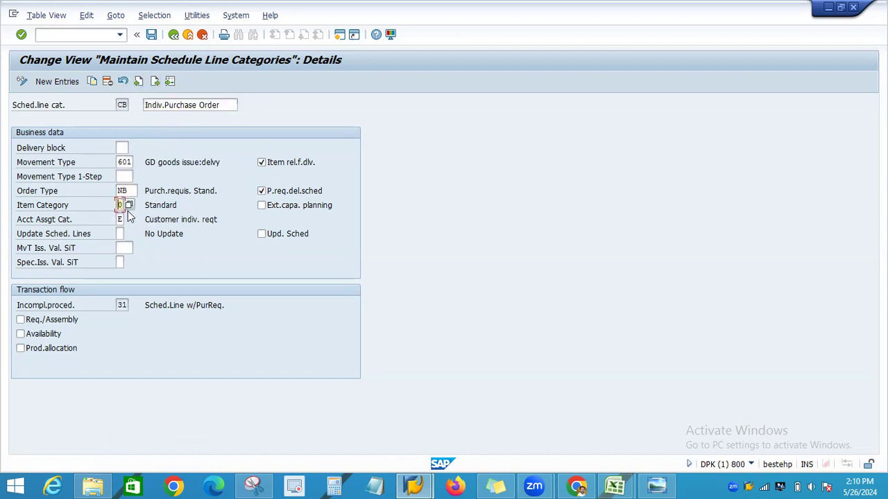
{"action": "left_click", "coordinate": [129, 206]}
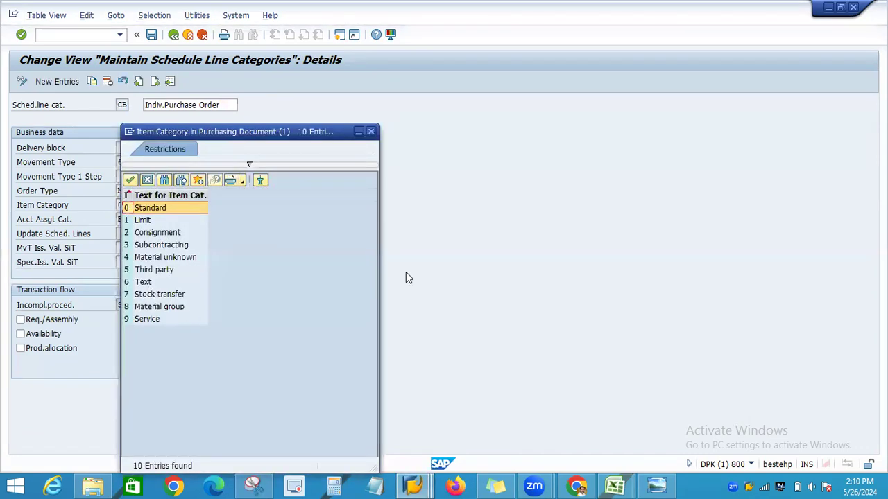
{"action": "left_click", "coordinate": [371, 131]}
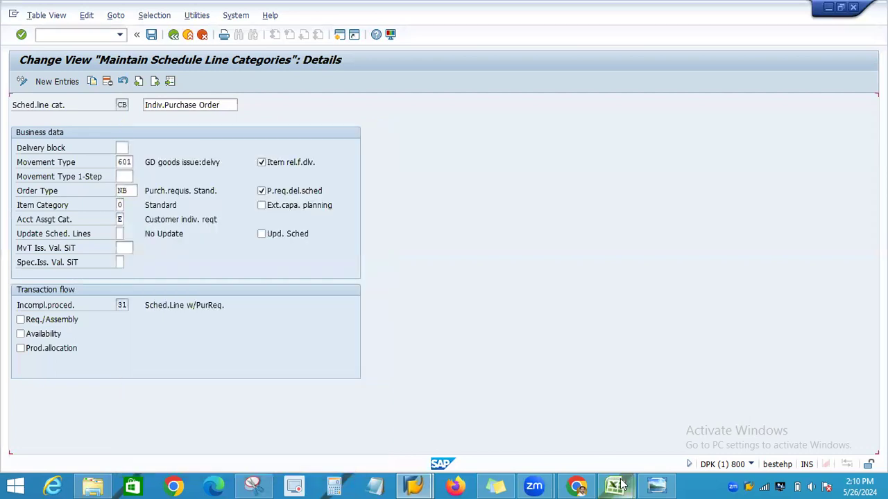
Consult the schedule line notes in BATCH_15_APR_2024 and the IPO configuration in BATCH_15_Jan_2023, then return to the CB details in SAP.
{"action": "mouse_move", "coordinate": [615, 485]}
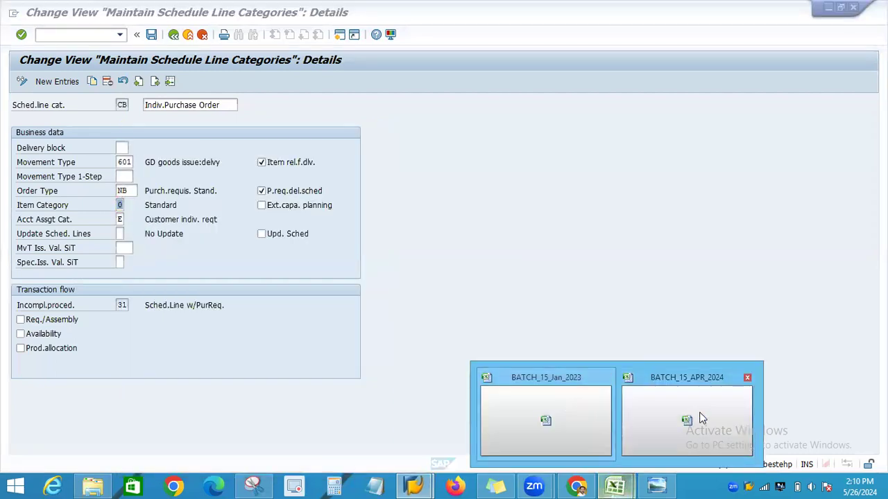
{"action": "left_click", "coordinate": [678, 404]}
{"action": "scroll", "coordinate": [529, 313], "scroll_direction": "up", "scroll_amount": 11}
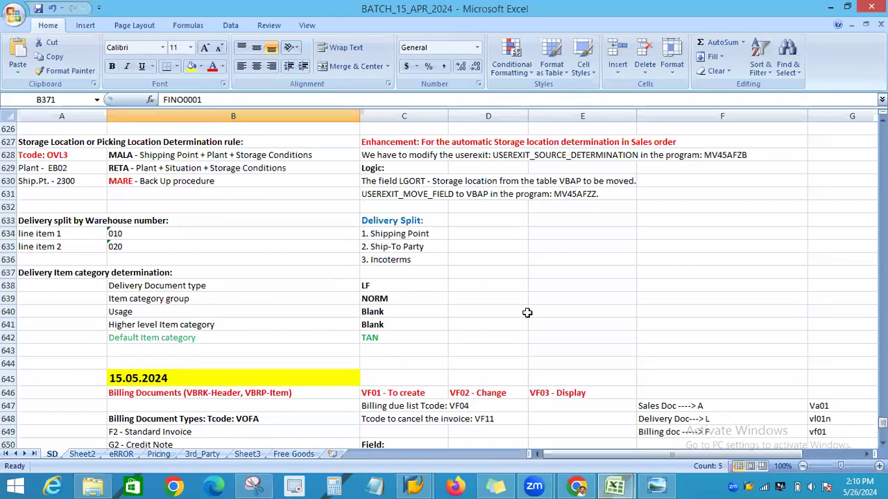
{"action": "scroll", "coordinate": [538, 321], "scroll_direction": "up", "scroll_amount": 11}
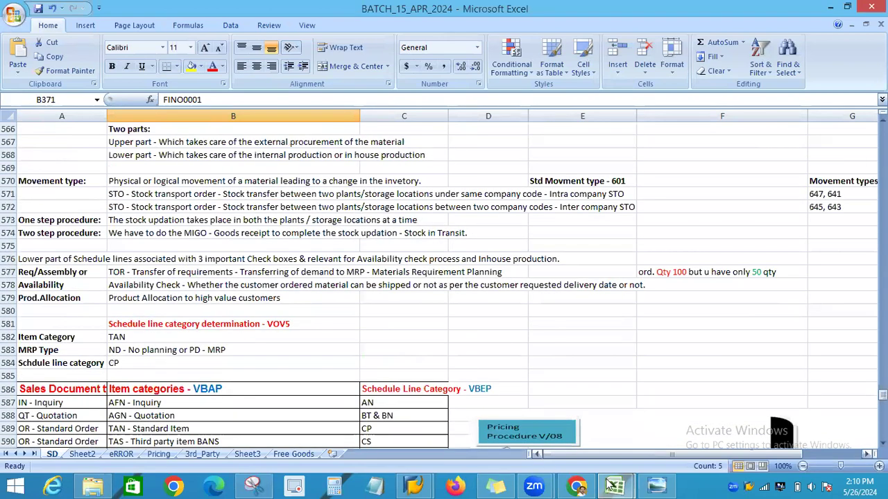
{"action": "mouse_move", "coordinate": [614, 485]}
{"action": "left_click", "coordinate": [560, 407]}
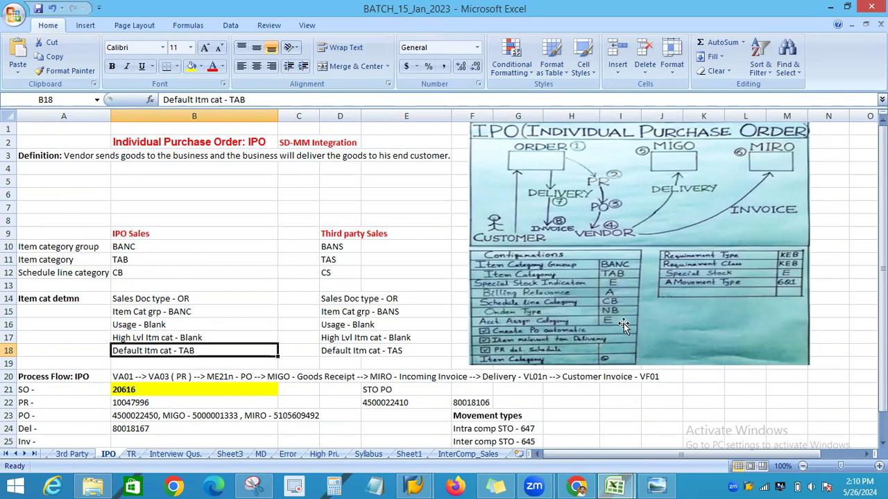
{"action": "key", "text": "alt+Tab"}
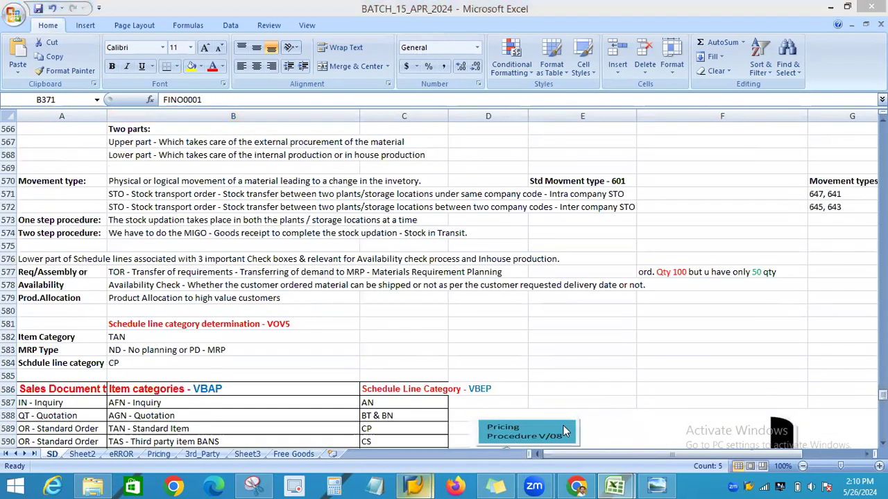
{"action": "mouse_move", "coordinate": [414, 485]}
{"action": "left_click", "coordinate": [485, 407]}
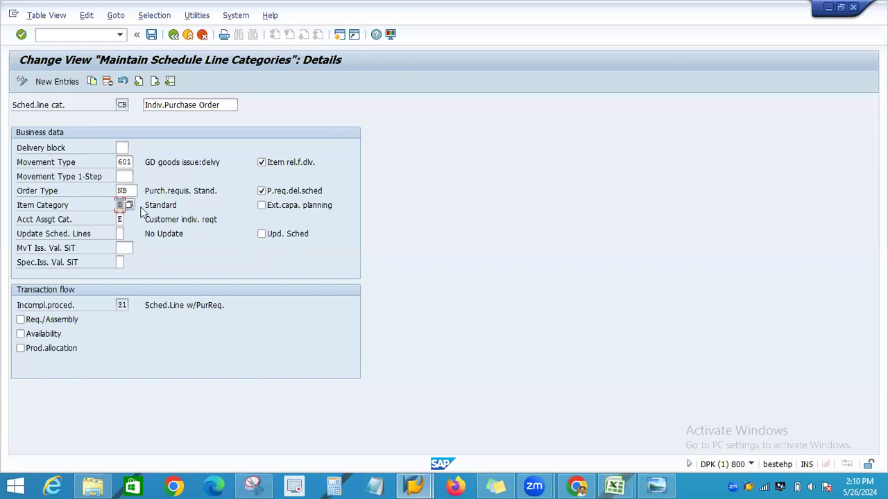
View the account assignment categories for CB, choose E (Customer indiv. reqt), and compare the setting with CS.
{"action": "left_click", "coordinate": [122, 220]}
{"action": "left_click", "coordinate": [129, 220]}
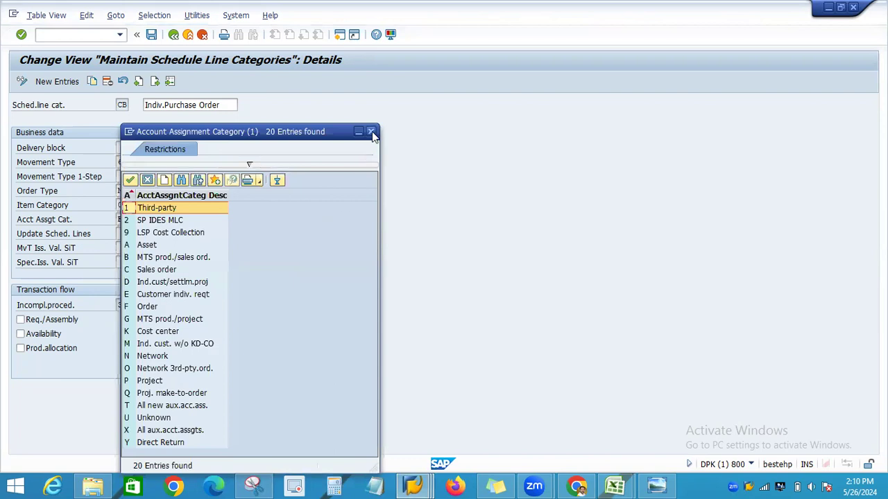
{"action": "double_click", "coordinate": [136, 294]}
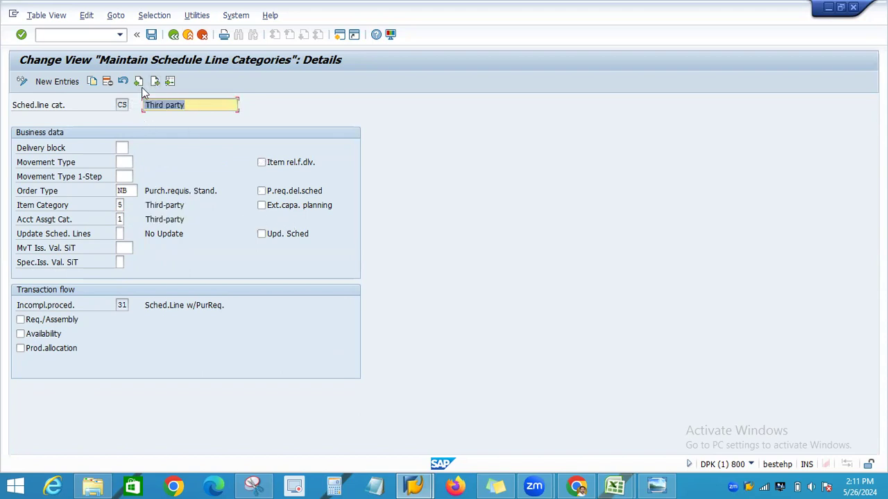
{"action": "left_click", "coordinate": [138, 82]}
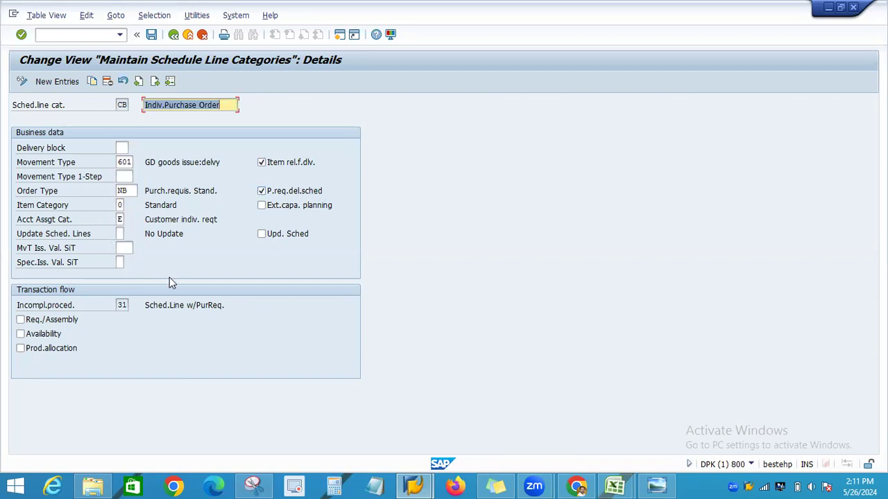
Look up the possible values for CB's issuing valuated stock in transit specification without changing it.
{"action": "left_click", "coordinate": [121, 265]}
{"action": "left_click", "coordinate": [129, 263]}
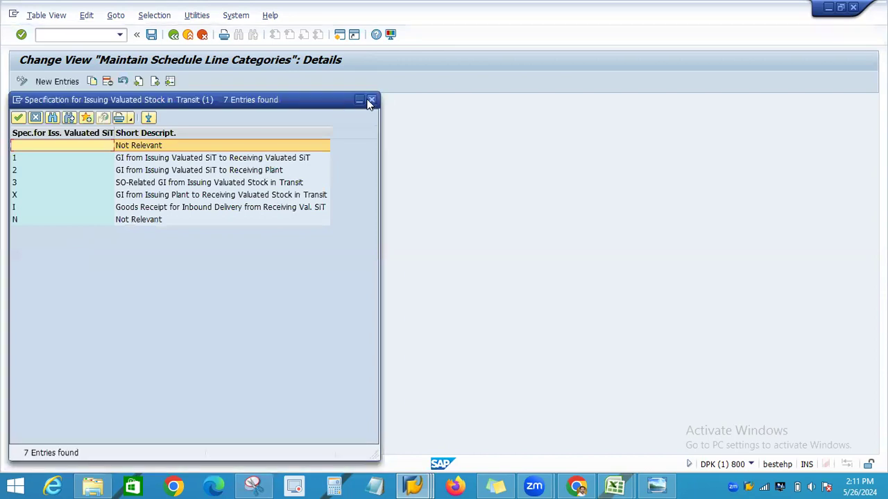
{"action": "left_click", "coordinate": [371, 102]}
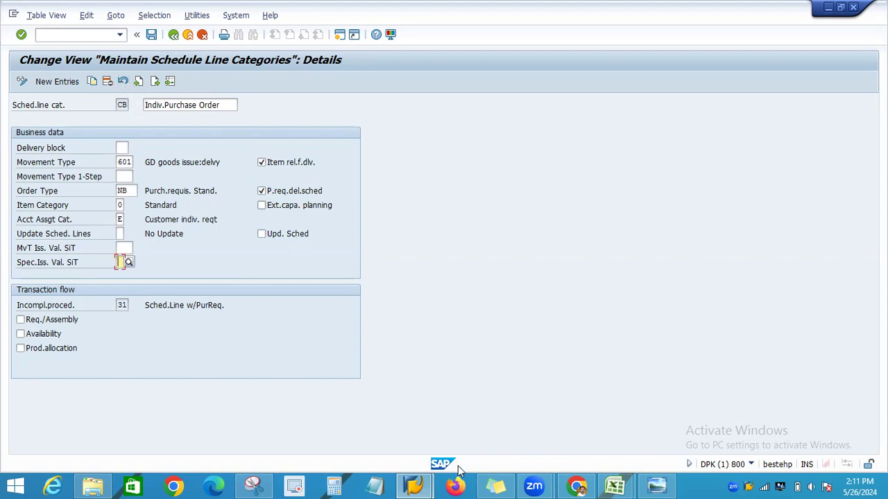
Start VA01 in another SAP session and begin a standard order (OR) for sales area 3000/10/00.
{"action": "left_click", "coordinate": [414, 485]}
{"action": "left_click", "coordinate": [476, 408]}
{"action": "left_click", "coordinate": [340, 35]}
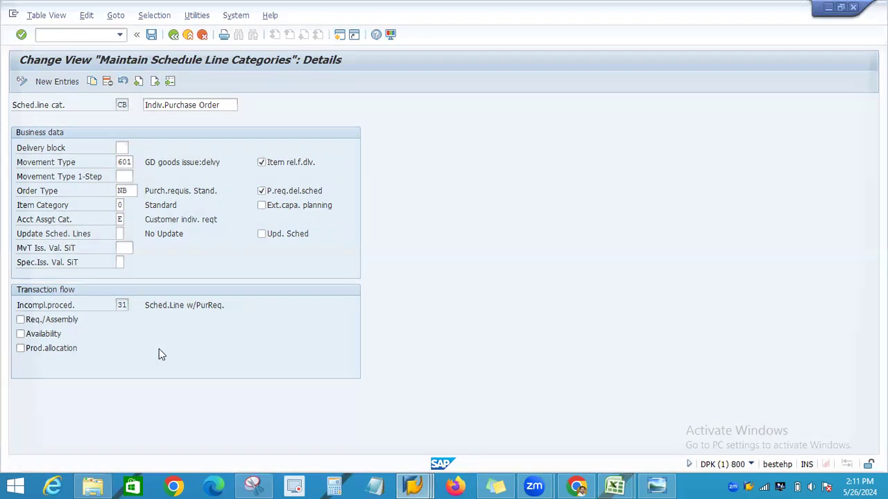
{"action": "type", "text": "va01"}
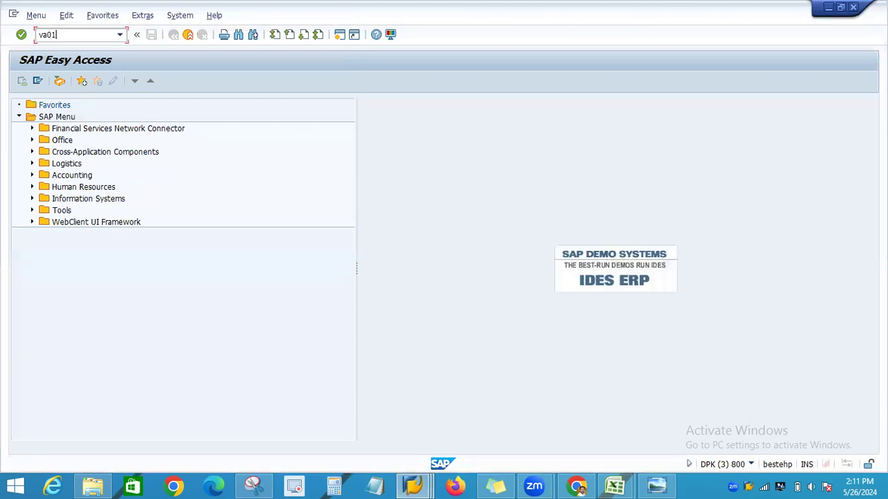
{"action": "key", "text": "Return"}
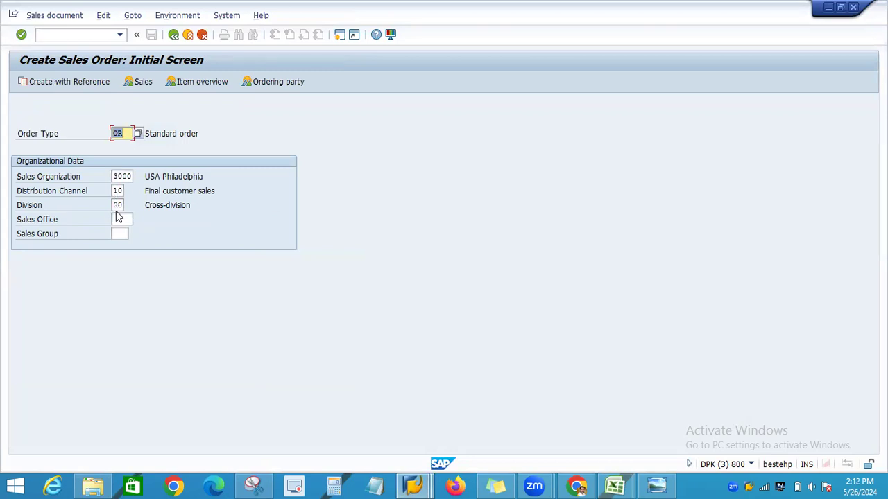
{"action": "left_click", "coordinate": [20, 36]}
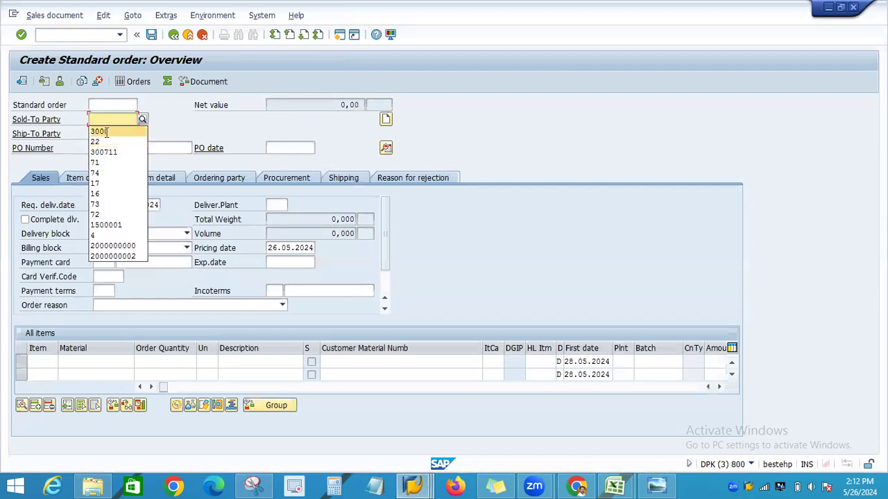
Enter the sold-to party and add an order item for material SD-1000 with quantity 1.
{"action": "left_click", "coordinate": [101, 131]}
{"action": "left_click", "coordinate": [108, 361]}
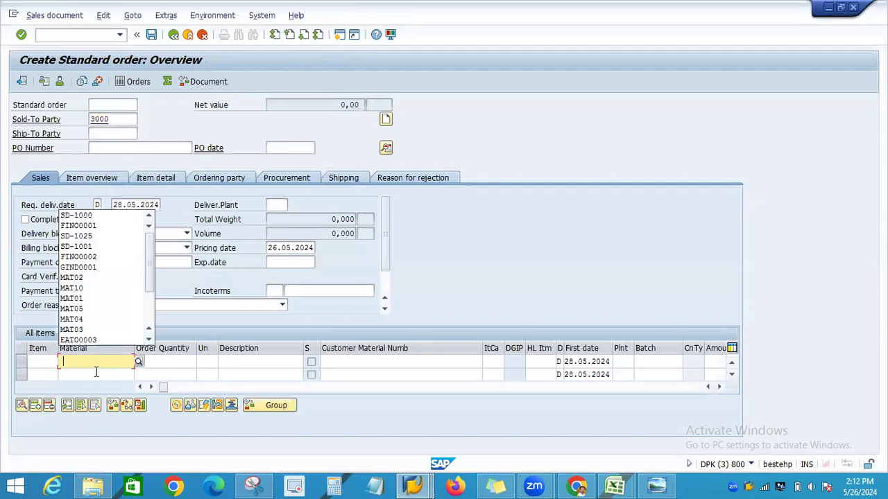
{"action": "left_click", "coordinate": [76, 216]}
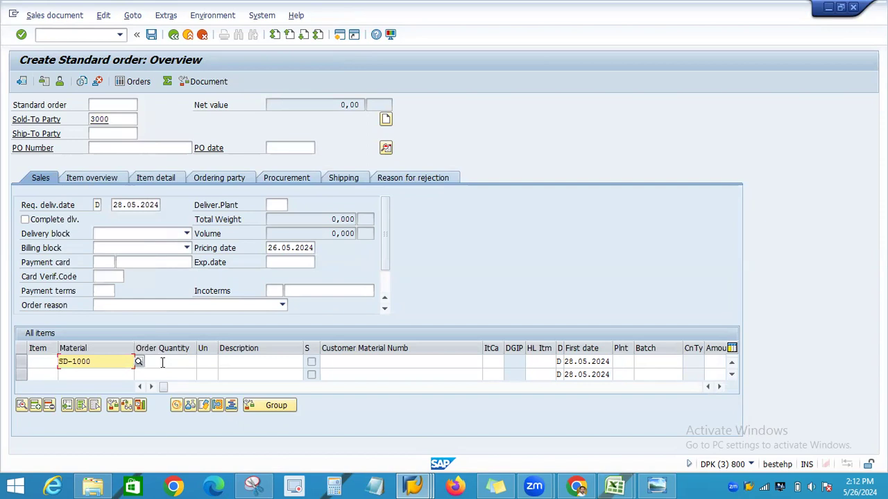
{"action": "left_click", "coordinate": [162, 361]}
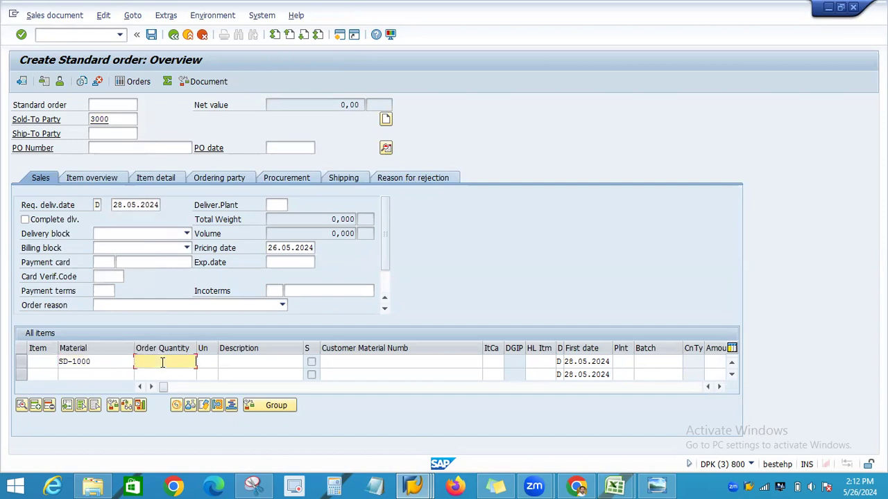
{"action": "type", "text": "1"}
{"action": "key", "text": "Return"}
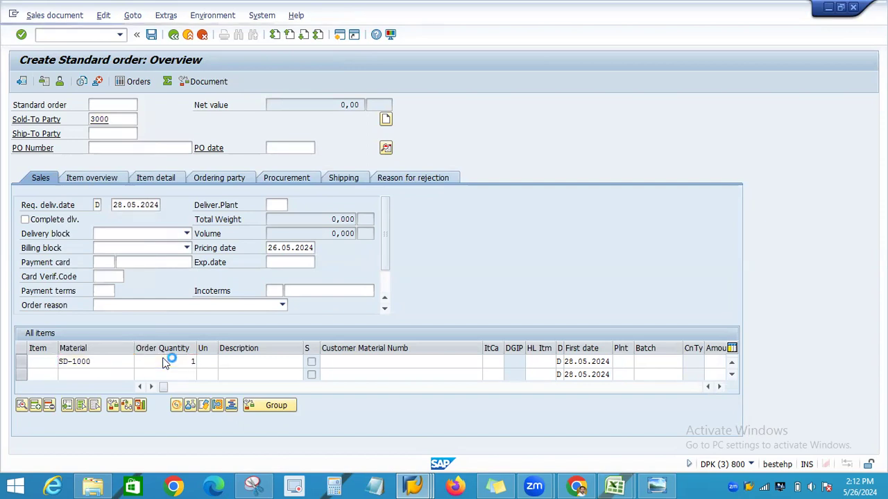
Choose Smith Inc. LLC as the ship-to party and continue through the partner selection and purchase order scheduling.
{"action": "double_click", "coordinate": [87, 233]}
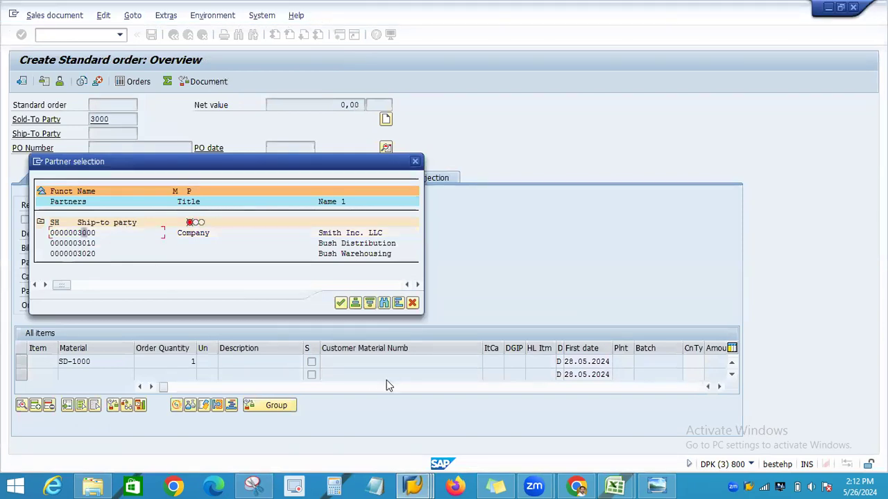
{"action": "left_click", "coordinate": [340, 303]}
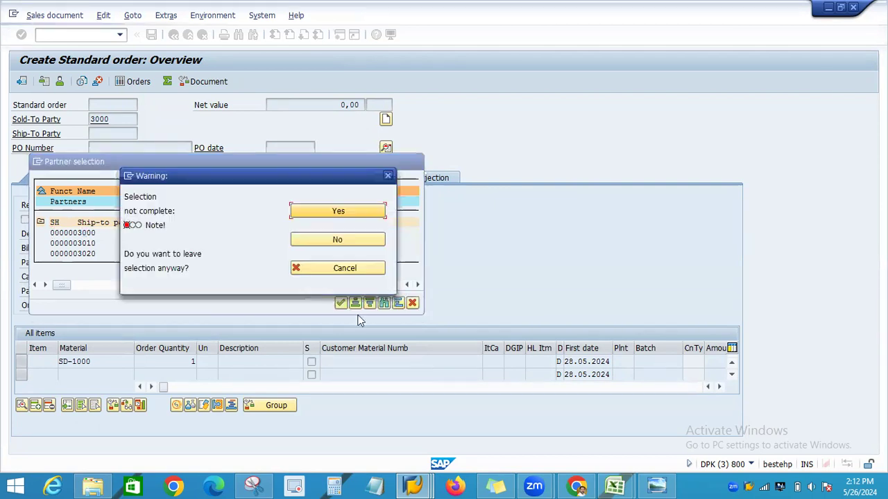
{"action": "left_click", "coordinate": [332, 209]}
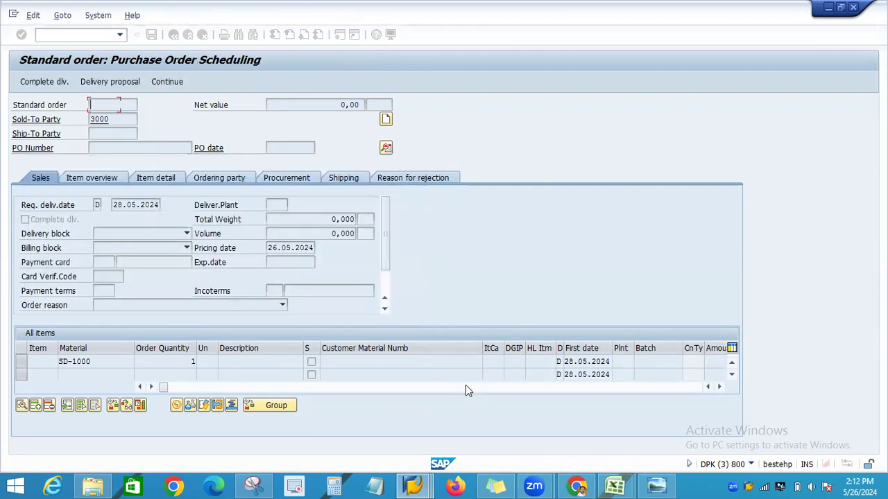
{"action": "left_click", "coordinate": [380, 308]}
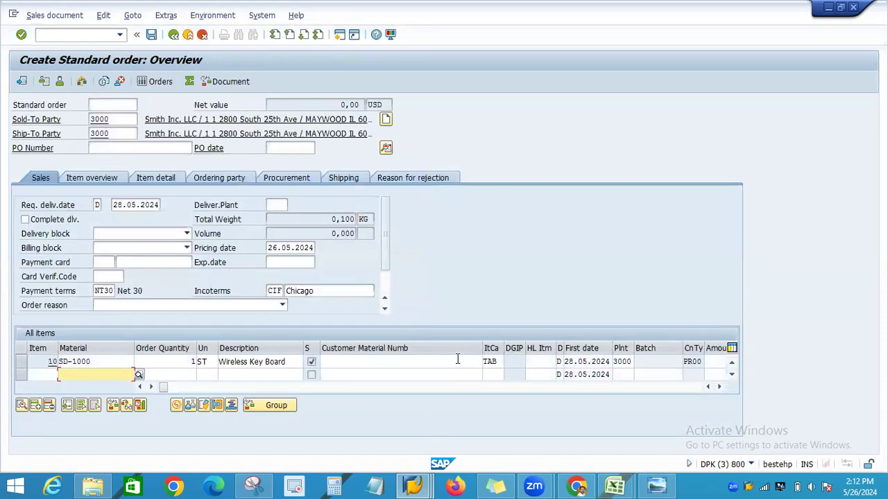
Check the item category of the SD-1000 line, run the order's incompleteness check, and save the standard order.
{"action": "left_click", "coordinate": [498, 361]}
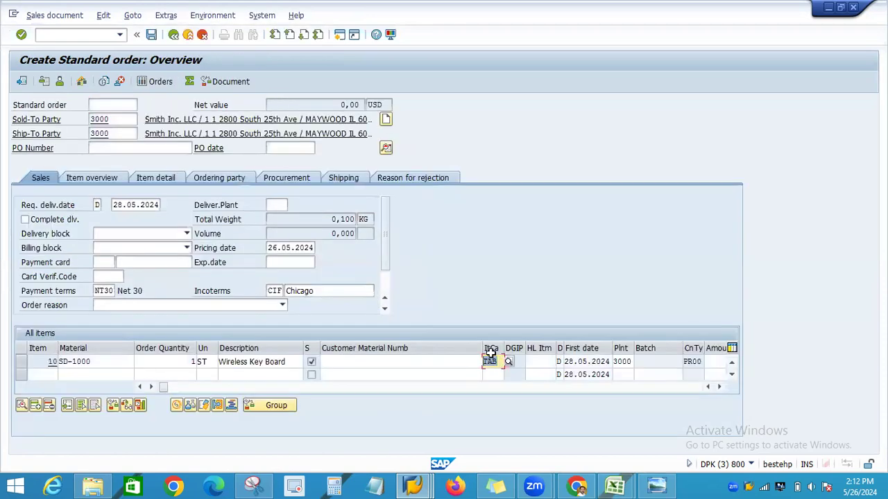
{"action": "left_click", "coordinate": [103, 15]}
{"action": "left_click", "coordinate": [138, 178]}
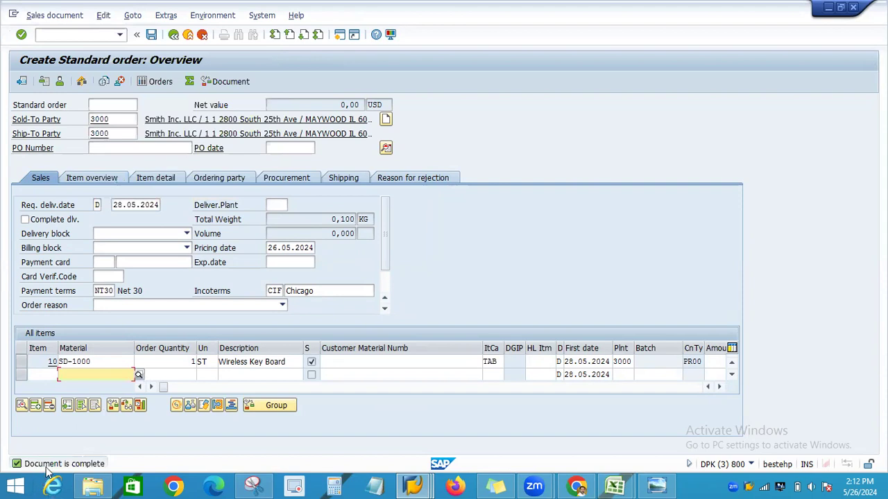
{"action": "left_click", "coordinate": [151, 36]}
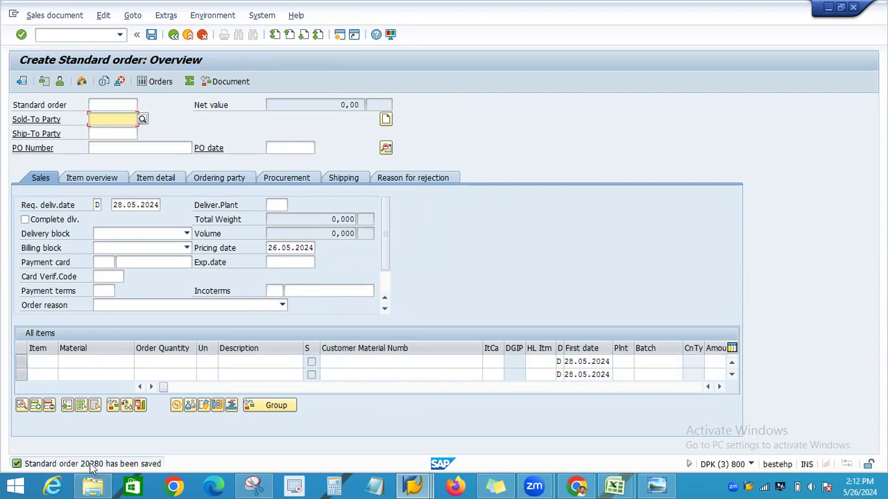
Switch to the BATCH_15_Jan_2023 workbook and enter the saved standard order's number in the SO cell B21 of the IPO sheet.
{"action": "left_click", "coordinate": [614, 486]}
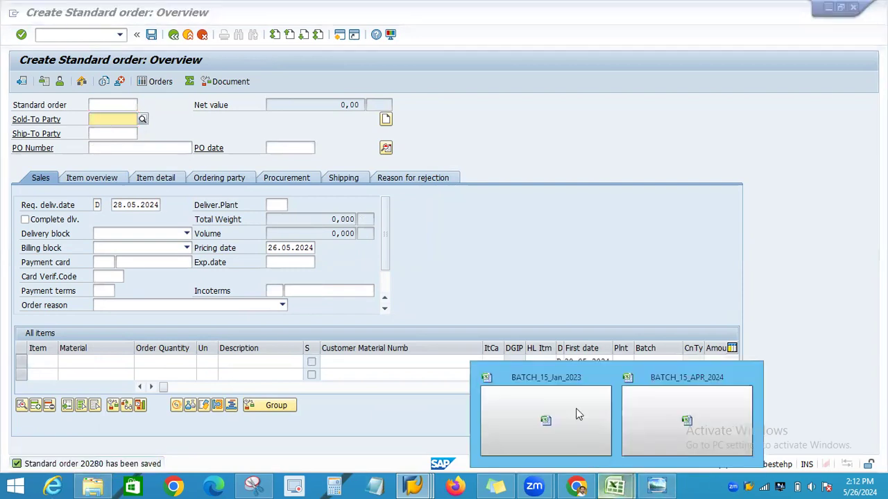
{"action": "left_click", "coordinate": [579, 415]}
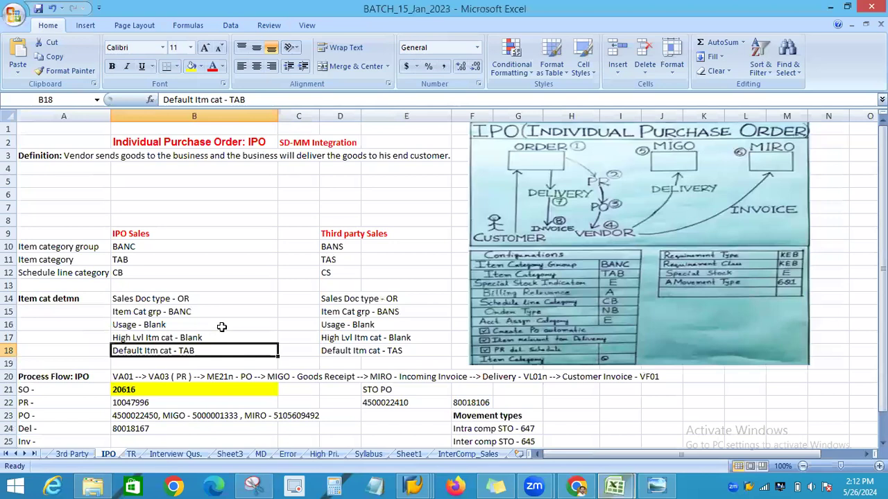
{"action": "scroll", "coordinate": [222, 327], "scroll_direction": "down", "scroll_amount": 4}
{"action": "left_click", "coordinate": [137, 233]}
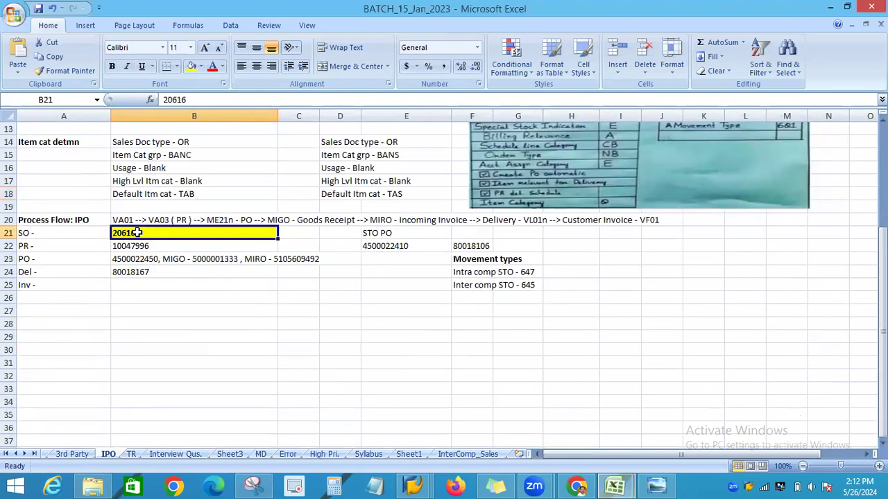
{"action": "type", "text": "20280"}
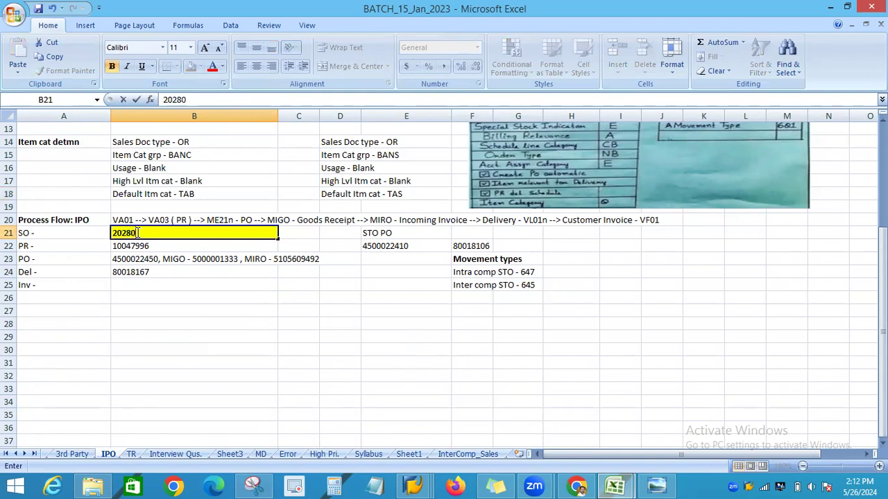
{"action": "left_click", "coordinate": [204, 323]}
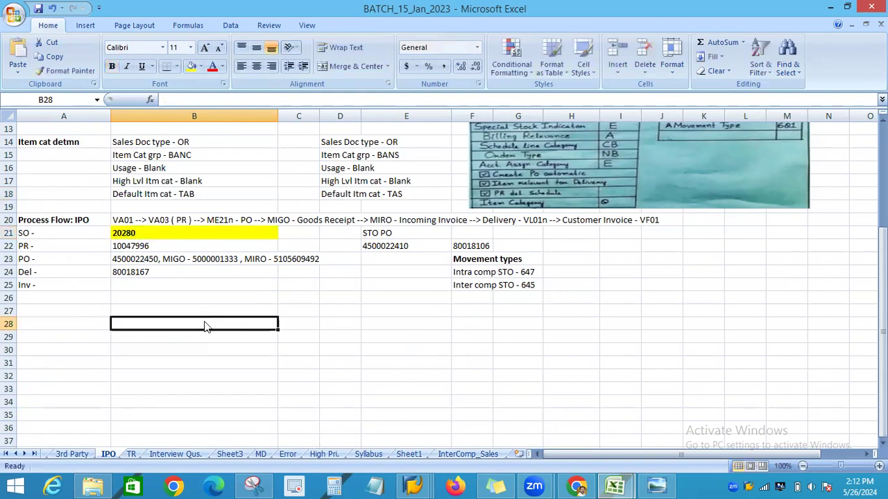
Switch back to SAP, start VA03, and display the overview of the newly saved standard order.
{"action": "key", "text": "alt+Tab"}
{"action": "left_click", "coordinate": [119, 34]}
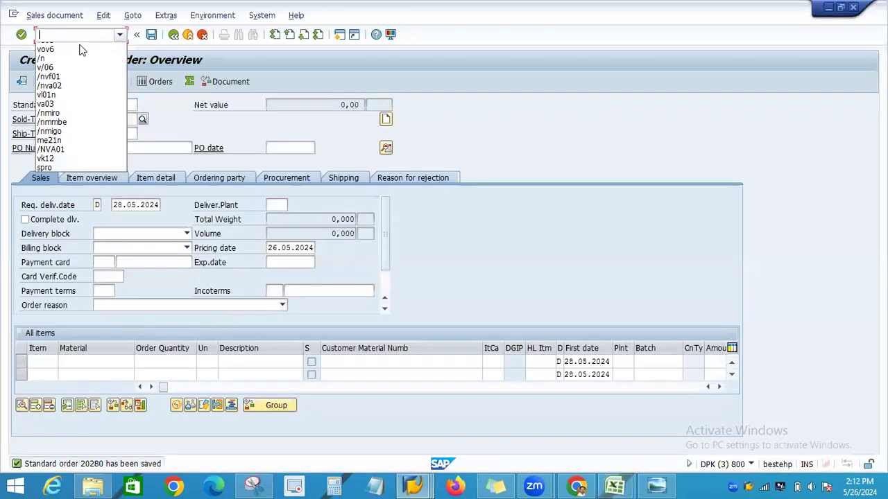
{"action": "left_click", "coordinate": [55, 93]}
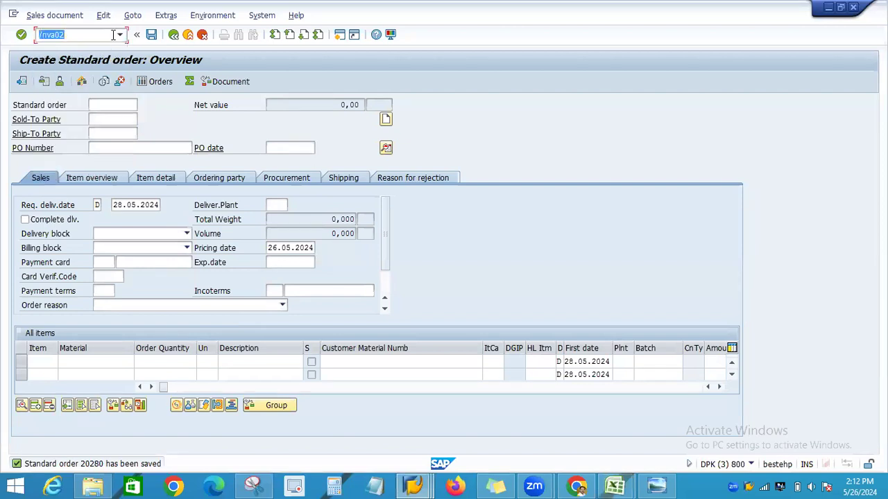
{"action": "left_click", "coordinate": [120, 34]}
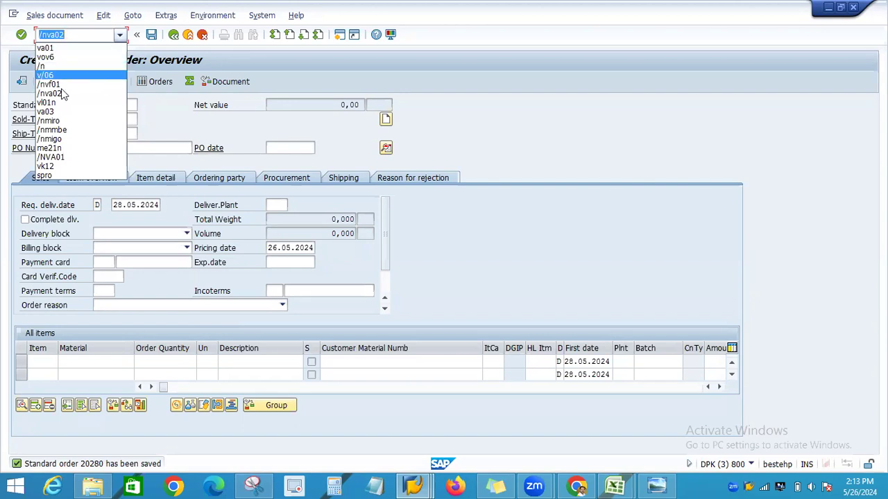
{"action": "type", "text": "/"}
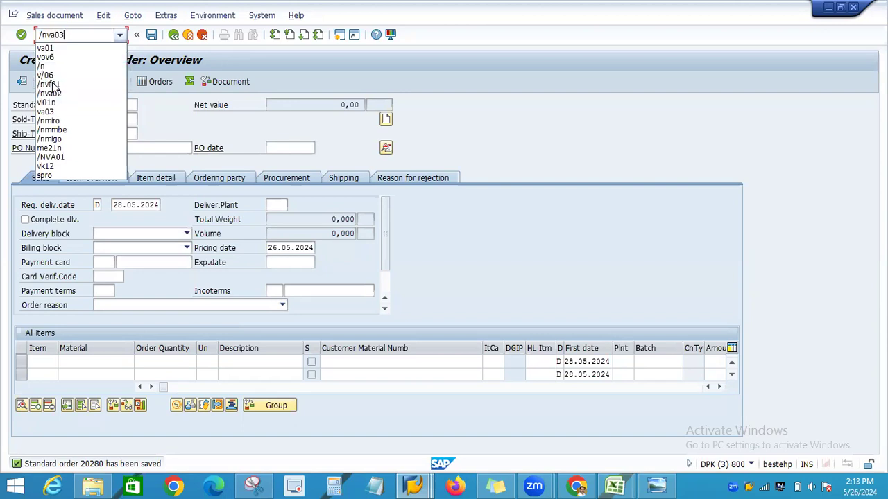
{"action": "type", "text": "nva03"}
{"action": "key", "text": "Return"}
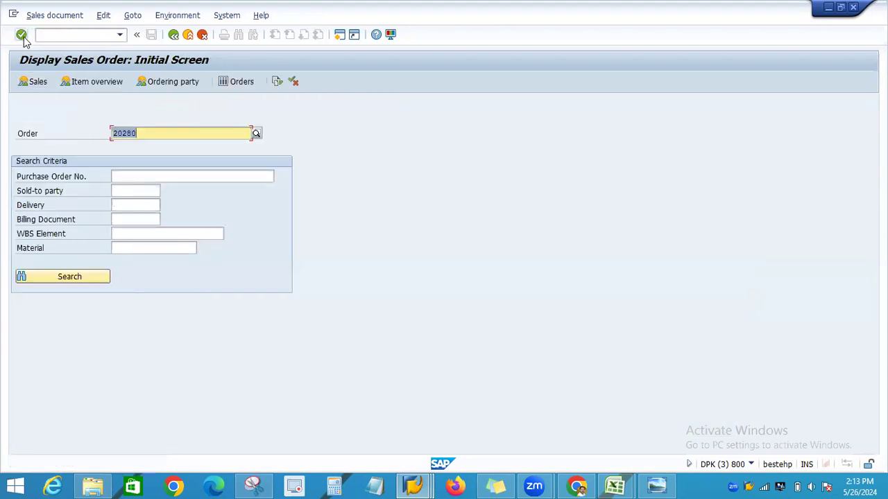
{"action": "left_click", "coordinate": [23, 36]}
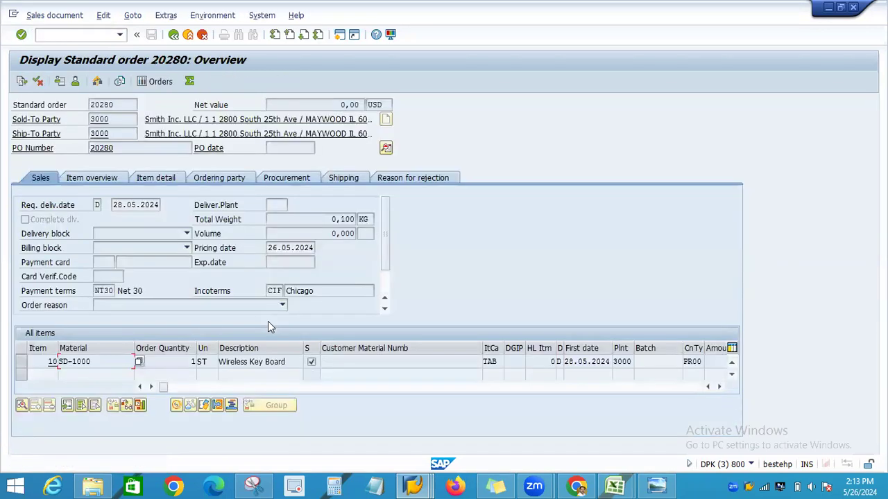
Check the purchase requisition in the schedule lines of the SD-1000 item and compare it with the IPO process diagram in Excel.
{"action": "double_click", "coordinate": [116, 365]}
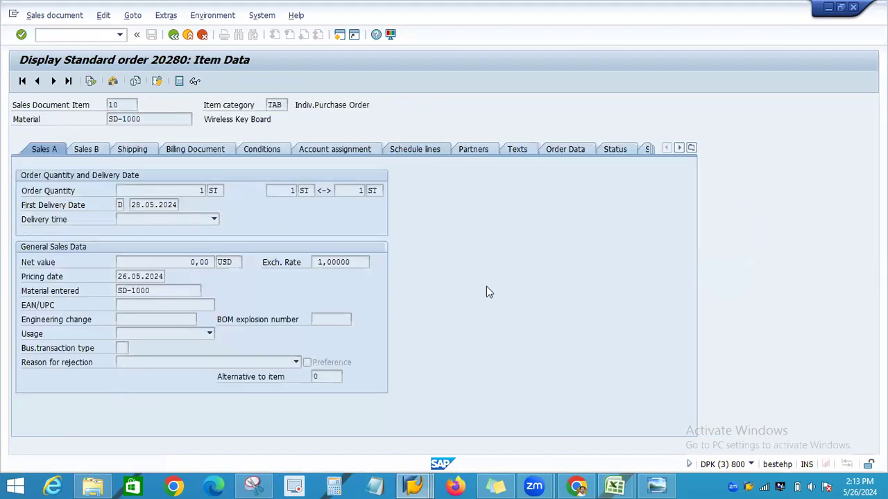
{"action": "left_click_drag", "start_coordinate": [537, 259], "coordinate": [479, 266]}
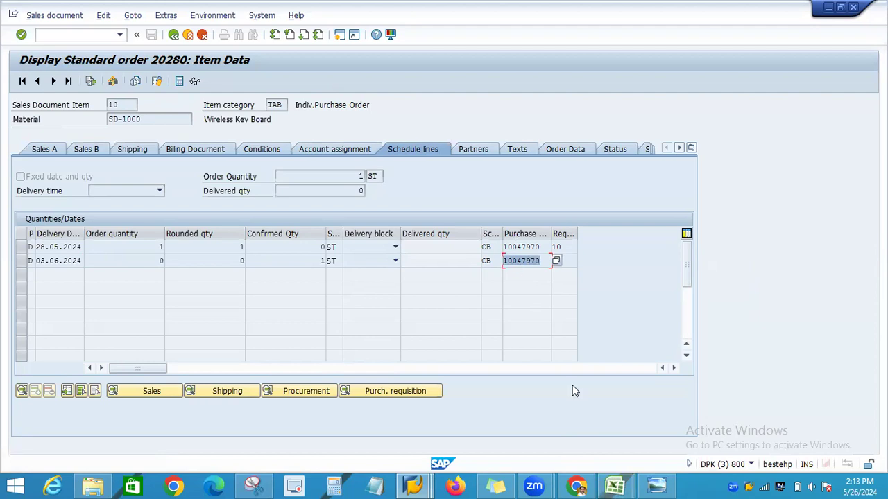
{"action": "left_click", "coordinate": [617, 486]}
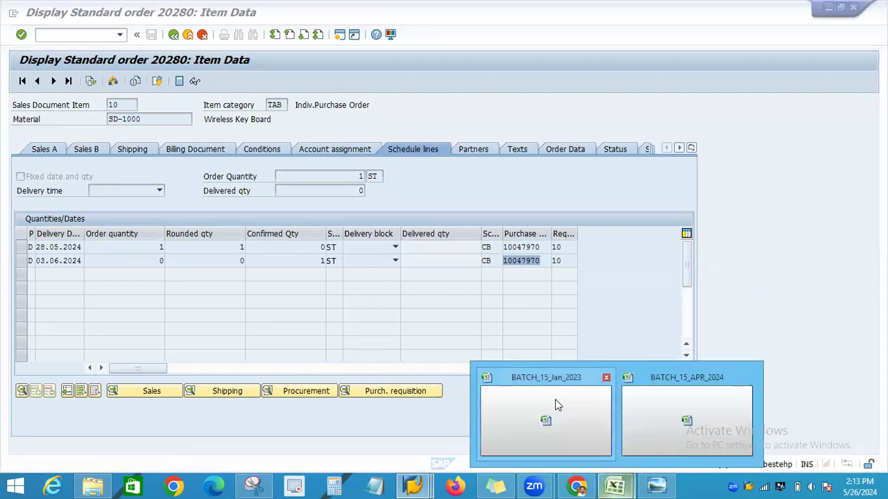
{"action": "left_click", "coordinate": [557, 406]}
{"action": "scroll", "coordinate": [582, 274], "scroll_direction": "up", "scroll_amount": 4}
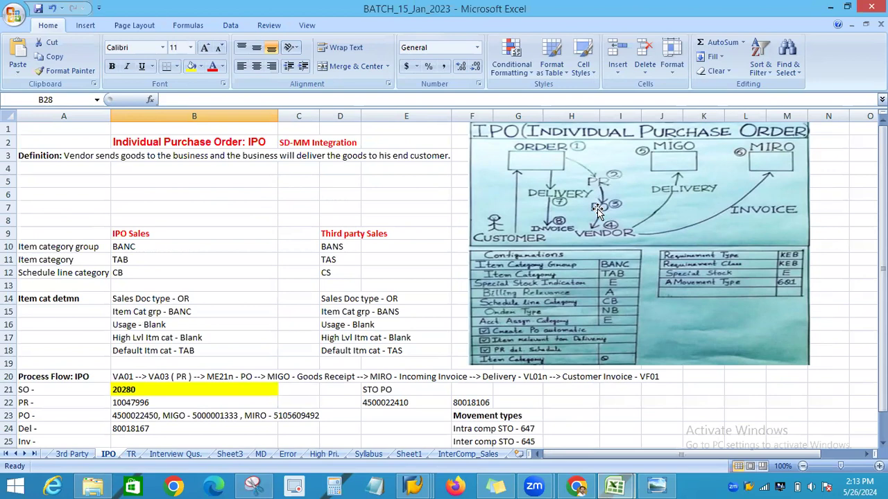
{"action": "key", "text": "alt+Tab"}
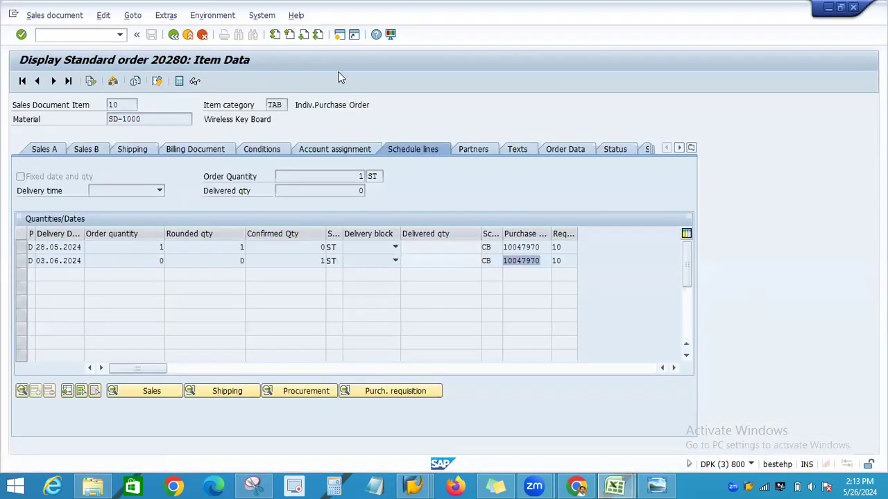
{"action": "left_click", "coordinate": [72, 269]}
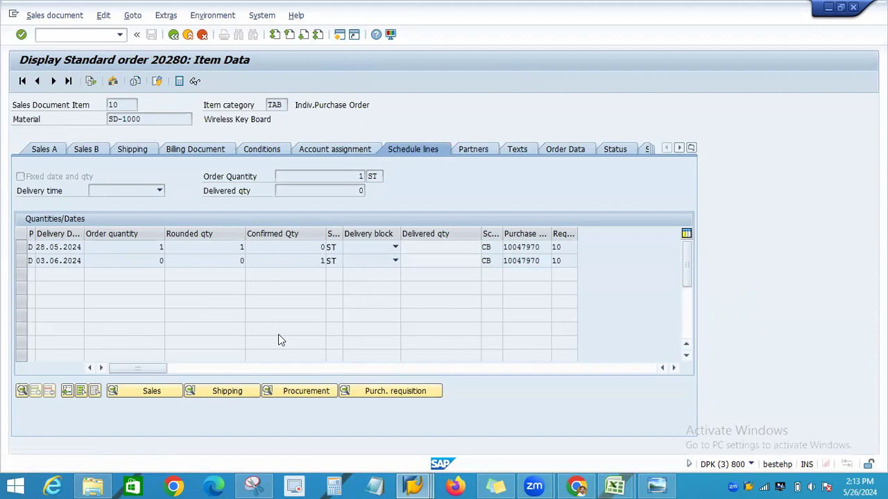
Start ME21N in a new SAP session and display the document overview beside the new purchase order.
{"action": "key", "text": "ctrl+n"}
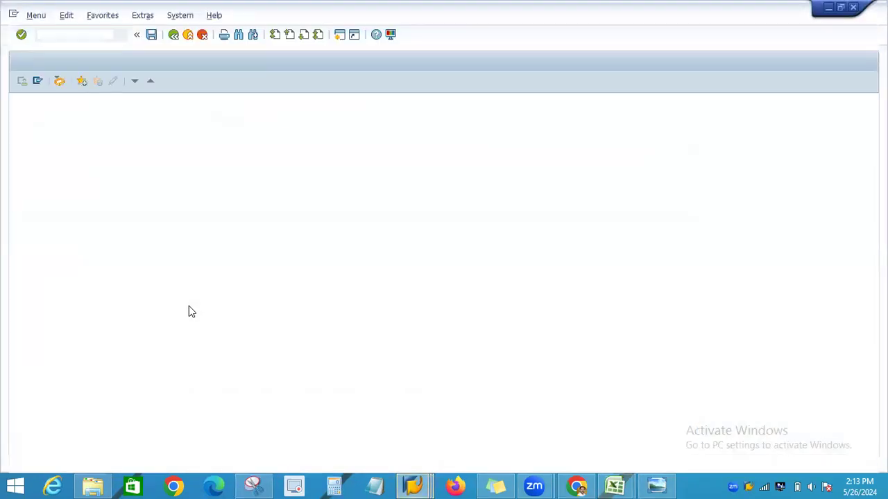
{"action": "type", "text": "me21n"}
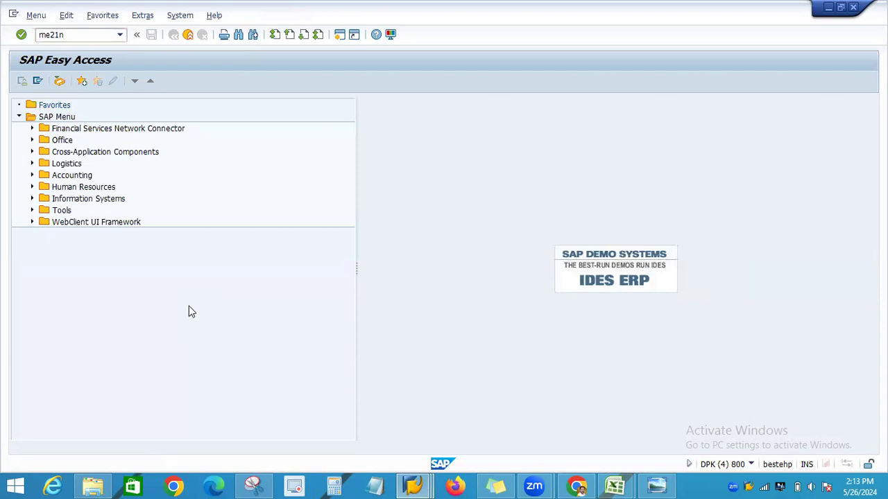
{"action": "key", "text": "Return"}
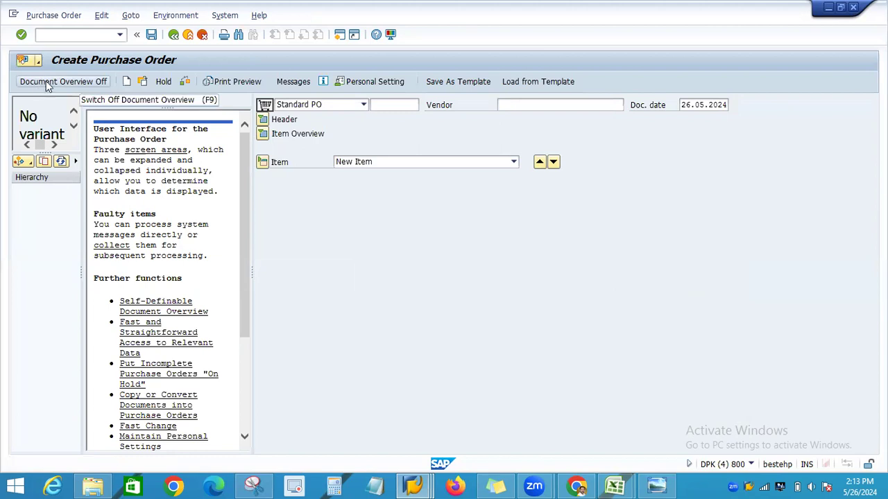
{"action": "left_click", "coordinate": [81, 83]}
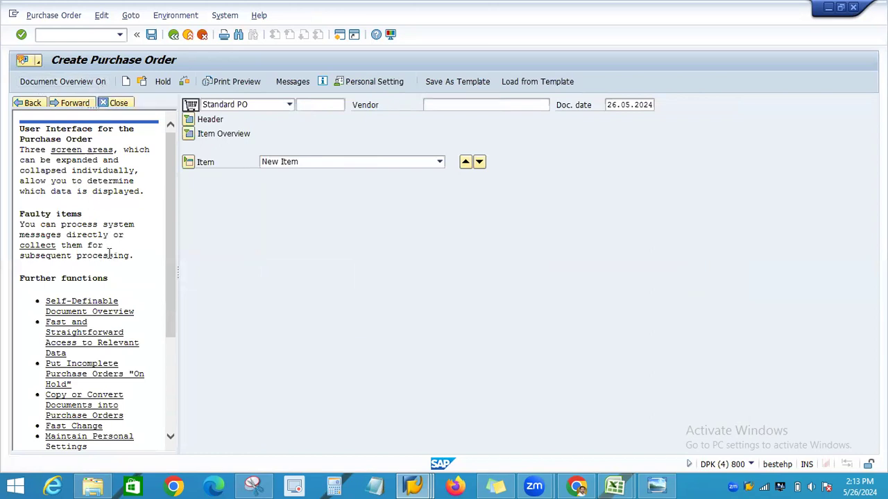
{"action": "left_click", "coordinate": [53, 82]}
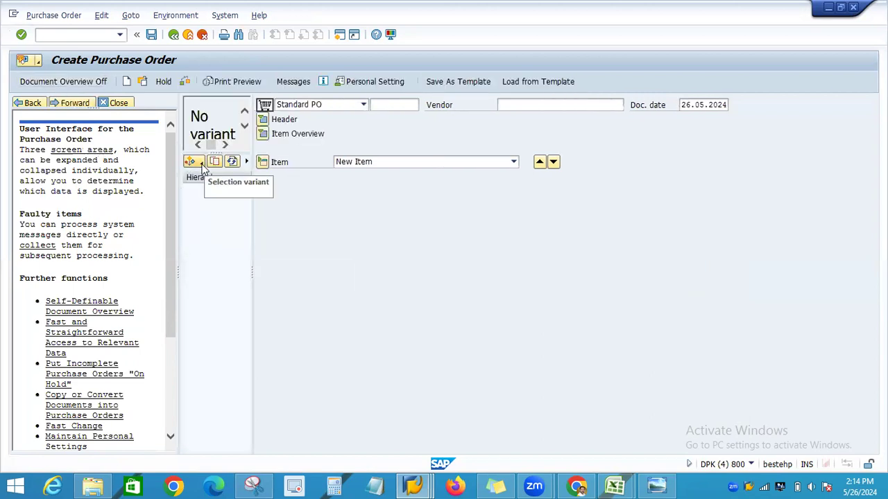
Adopt the sales order's requisition from My purchase requisitions into the standard purchase order and check its vendor.
{"action": "left_click", "coordinate": [201, 163]}
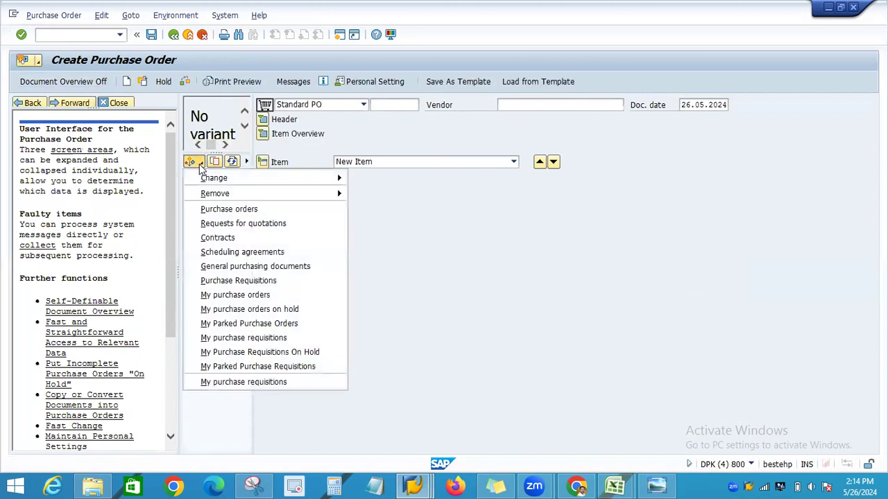
{"action": "left_click", "coordinate": [224, 339]}
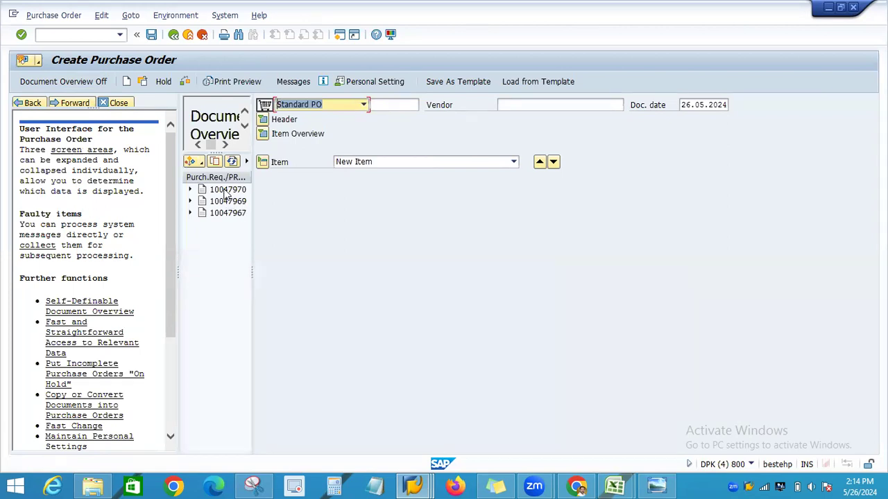
{"action": "left_click", "coordinate": [226, 191]}
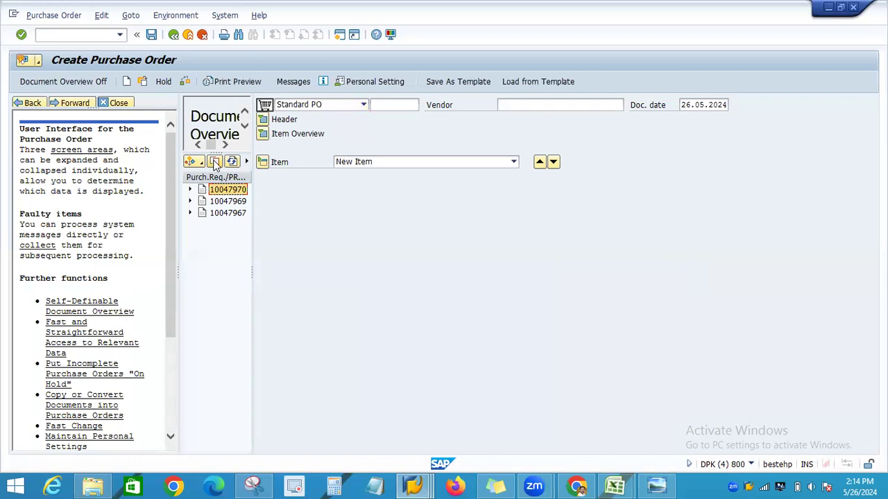
{"action": "left_click", "coordinate": [215, 162]}
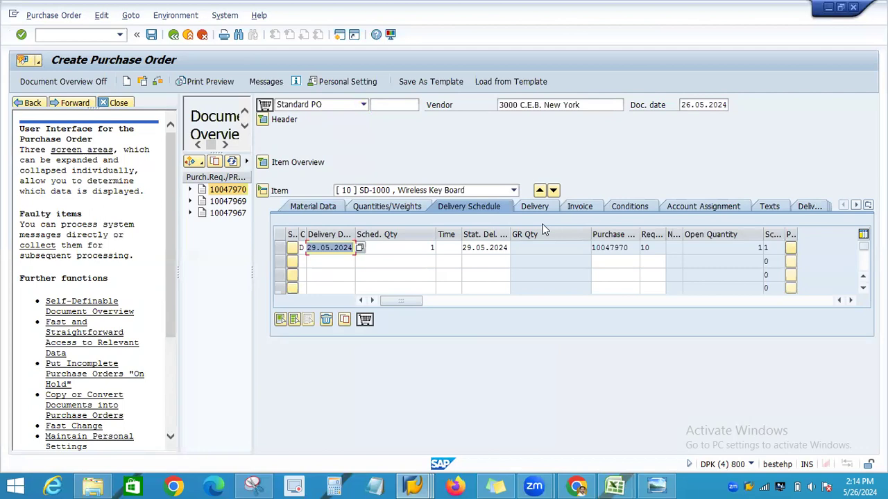
{"action": "left_click_drag", "start_coordinate": [595, 108], "coordinate": [494, 109]}
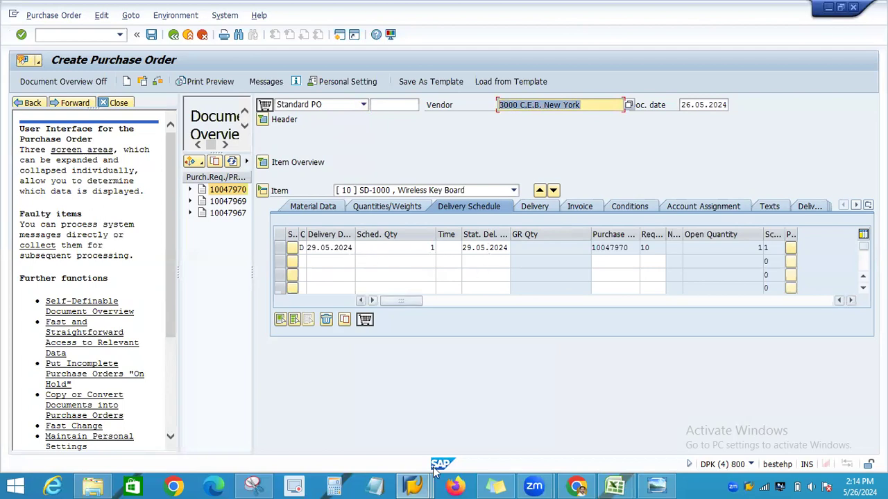
Return to the displayed sales order and copy the delivery date of the SD-1000 item's second schedule line.
{"action": "left_click", "coordinate": [415, 486]}
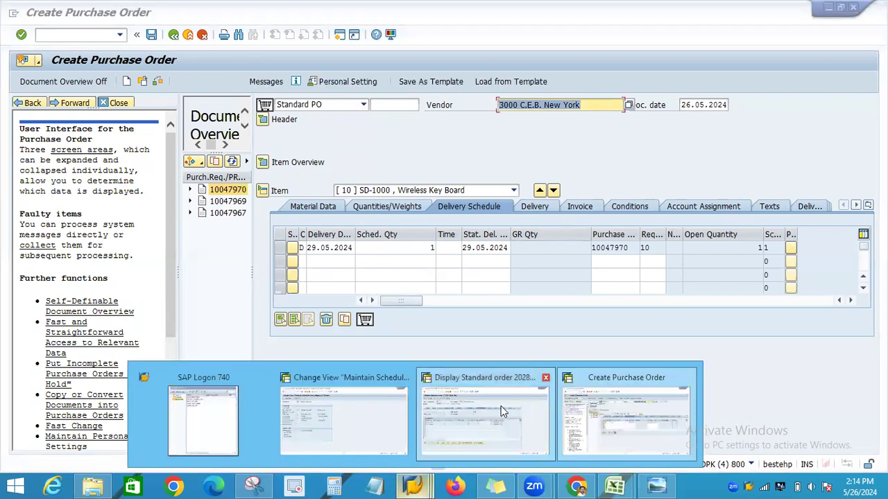
{"action": "left_click", "coordinate": [500, 407]}
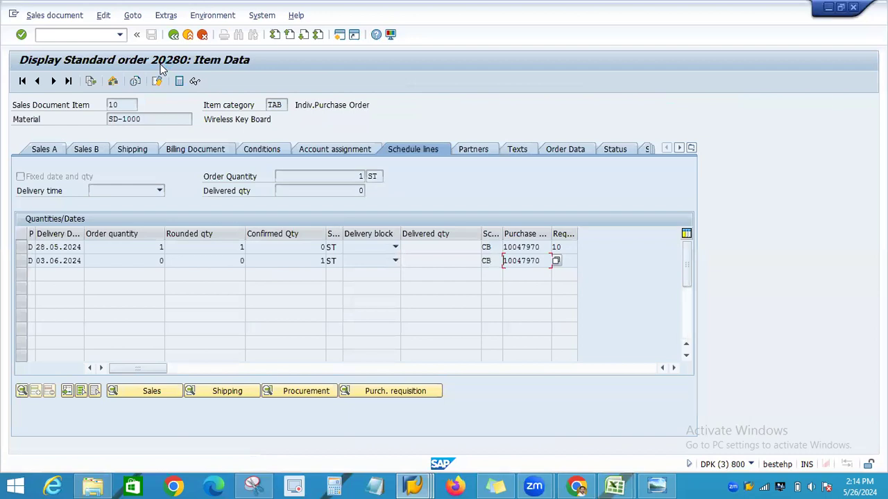
{"action": "left_click", "coordinate": [415, 485]}
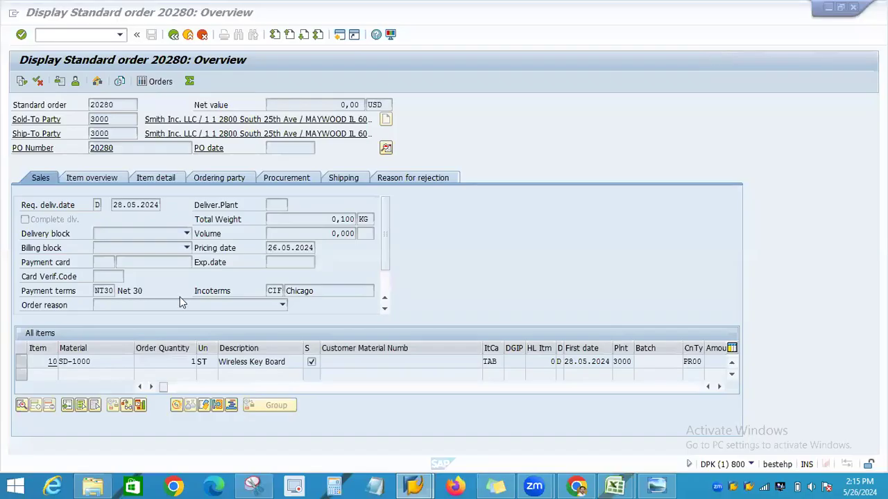
{"action": "double_click", "coordinate": [100, 362]}
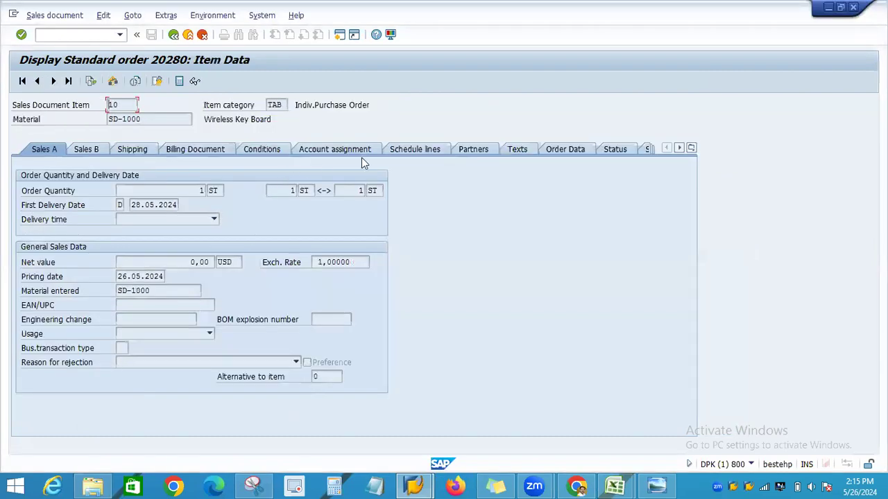
{"action": "left_click", "coordinate": [411, 154]}
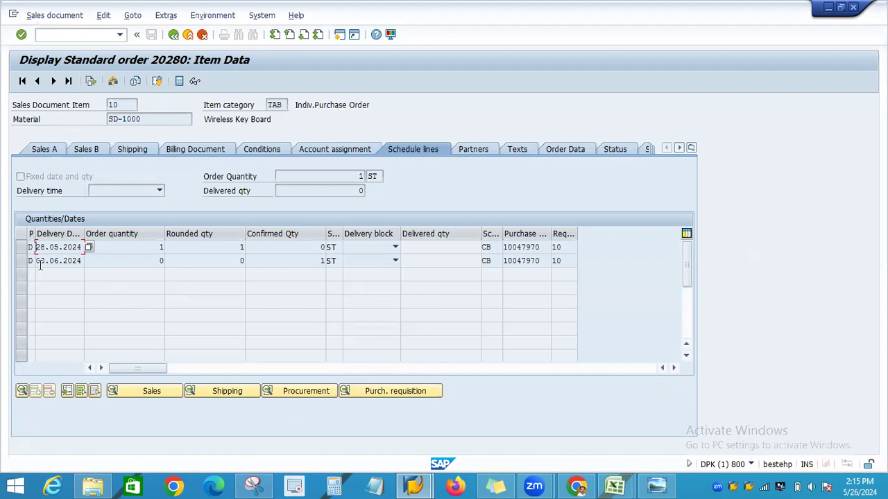
{"action": "left_click_drag", "start_coordinate": [38, 260], "coordinate": [81, 261]}
{"action": "key", "text": "ctrl+c"}
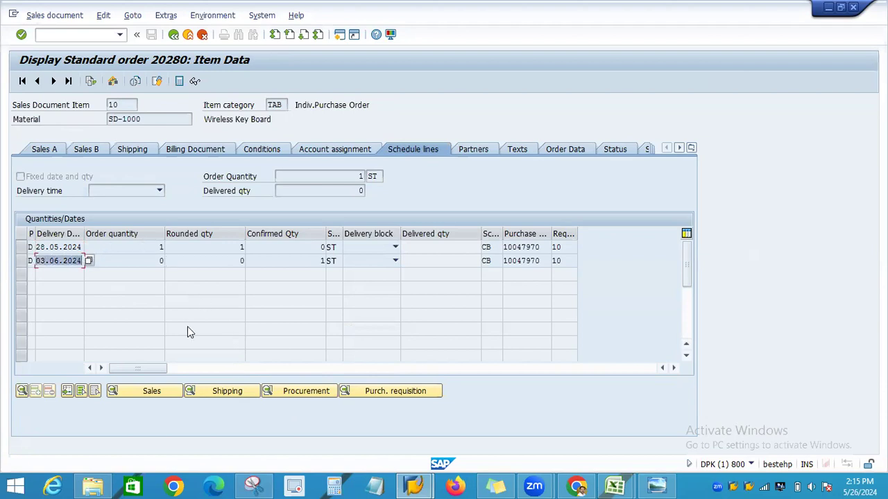
Run ME21N again from SAP Easy Access in a second session to begin a fresh standard purchase order.
{"action": "left_click", "coordinate": [220, 335]}
{"action": "left_click", "coordinate": [278, 178]}
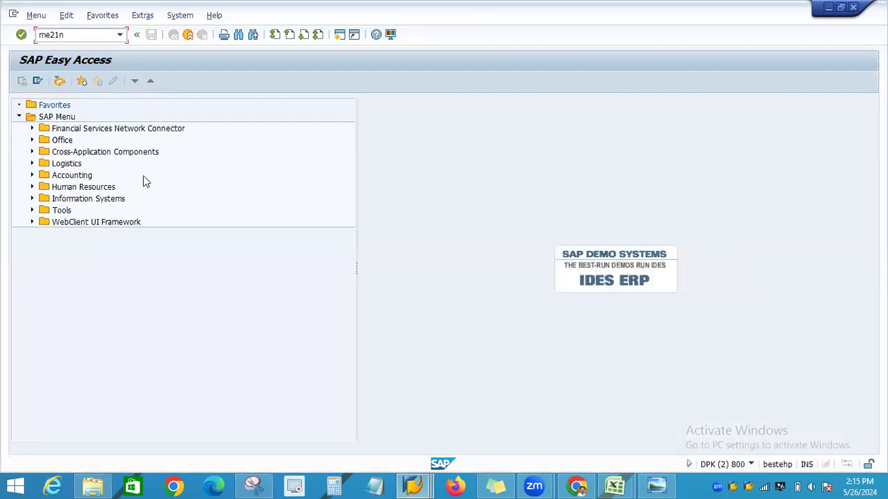
{"action": "key", "text": "Return"}
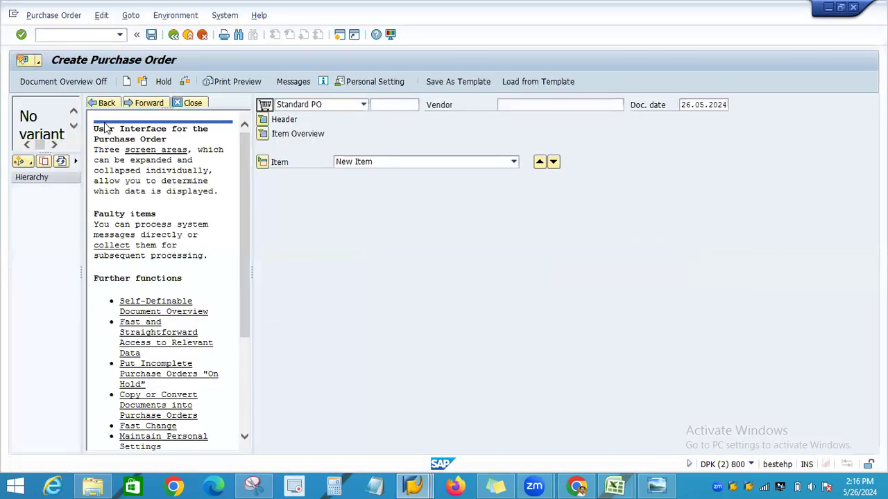
Show the document overview with My purchase requisitions and adopt the topmost requisition into the standard purchase order.
{"action": "left_click", "coordinate": [64, 82]}
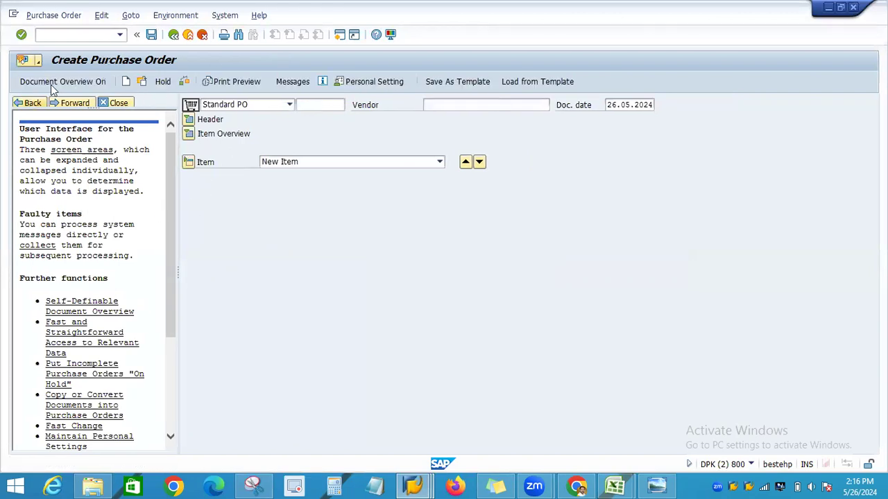
{"action": "left_click", "coordinate": [59, 82]}
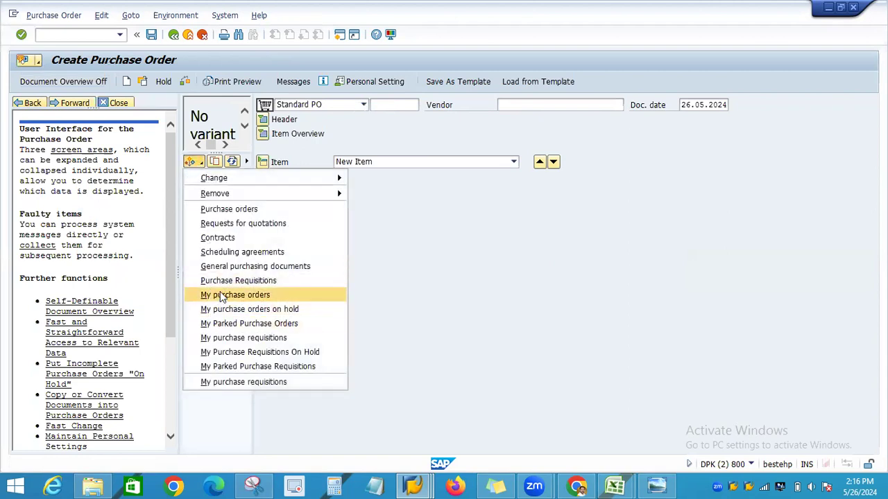
{"action": "left_click", "coordinate": [220, 342]}
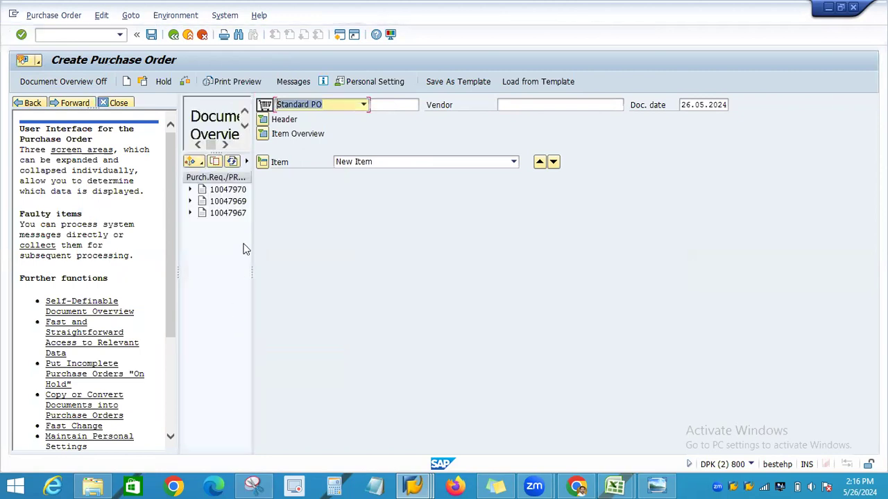
{"action": "left_click", "coordinate": [231, 191]}
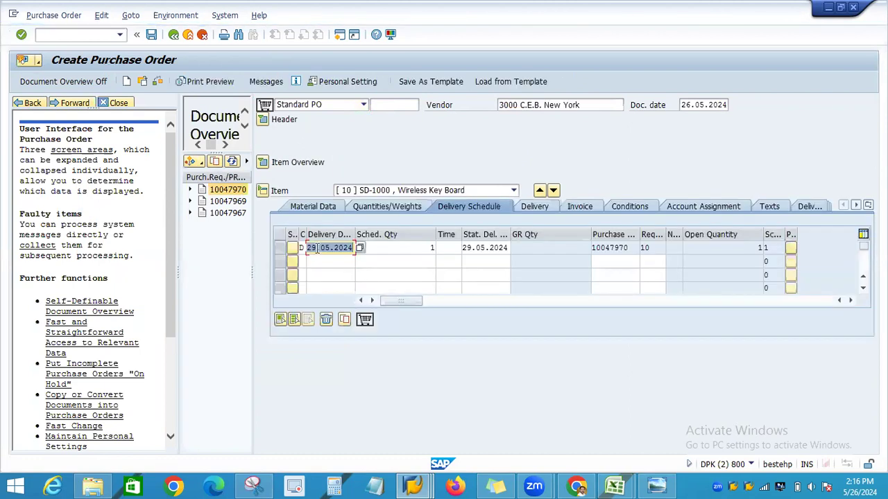
Set both the delivery date and the statistical delivery date of the SD-1000 item's schedule line to 03.06.2024.
{"action": "type", "text": "03.06.2024"}
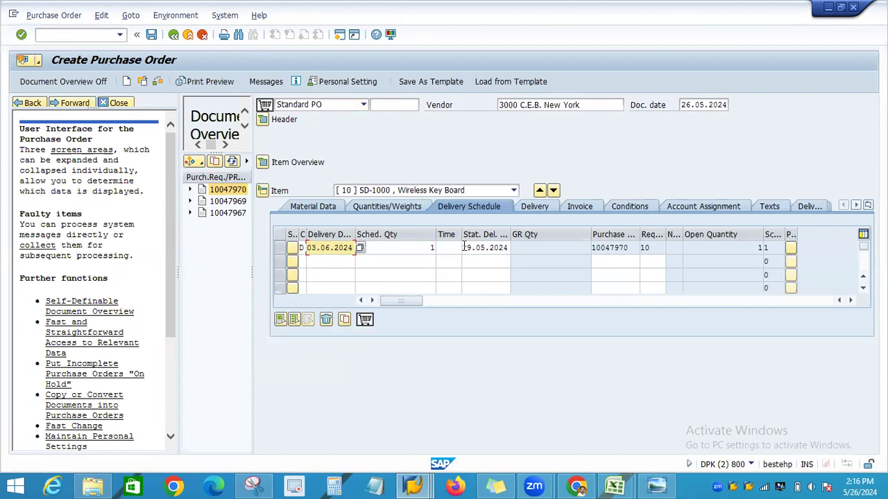
{"action": "left_click_drag", "start_coordinate": [464, 247], "coordinate": [510, 247]}
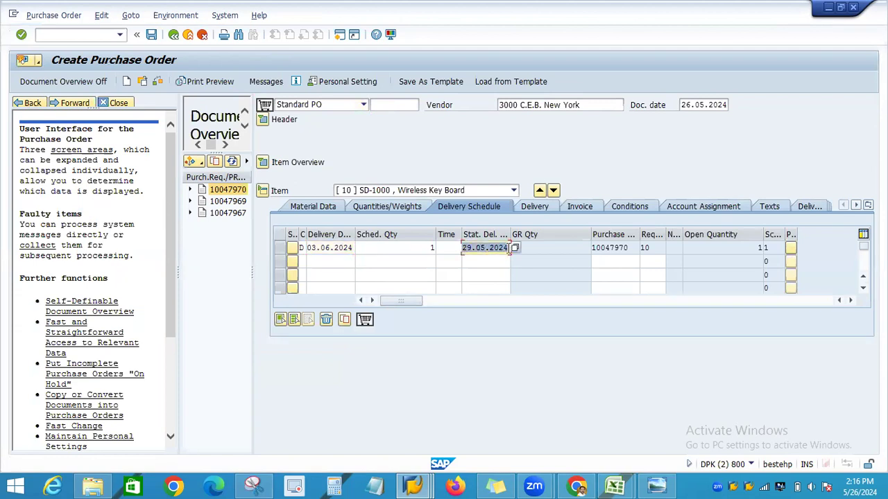
{"action": "key", "text": "ctrl+v"}
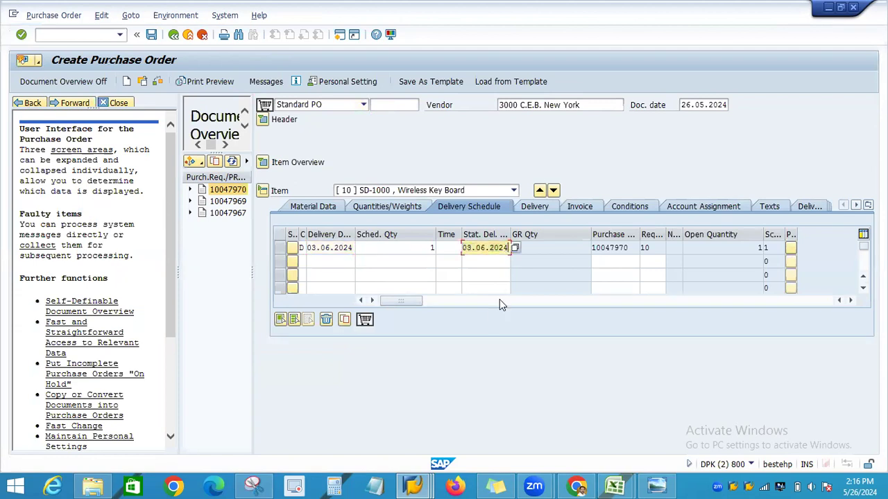
Expand the item overview of the purchase order and save the document despite the system messages.
{"action": "left_click", "coordinate": [263, 164]}
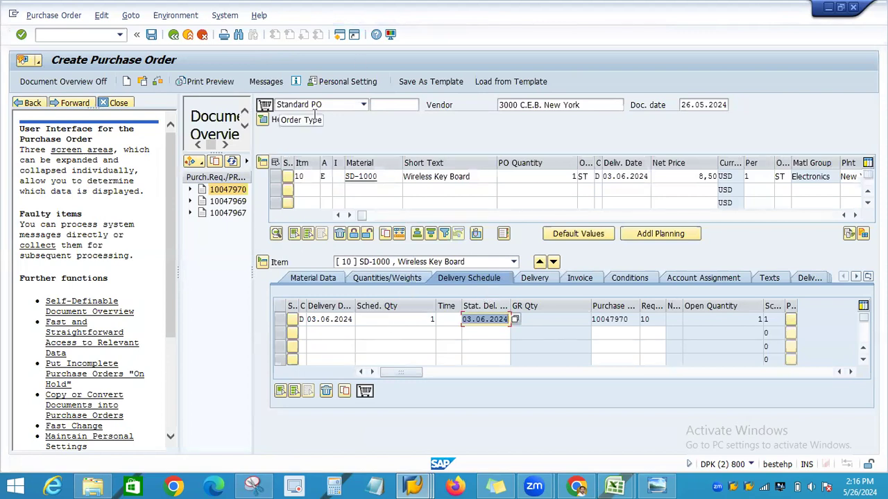
{"action": "left_click", "coordinate": [152, 36]}
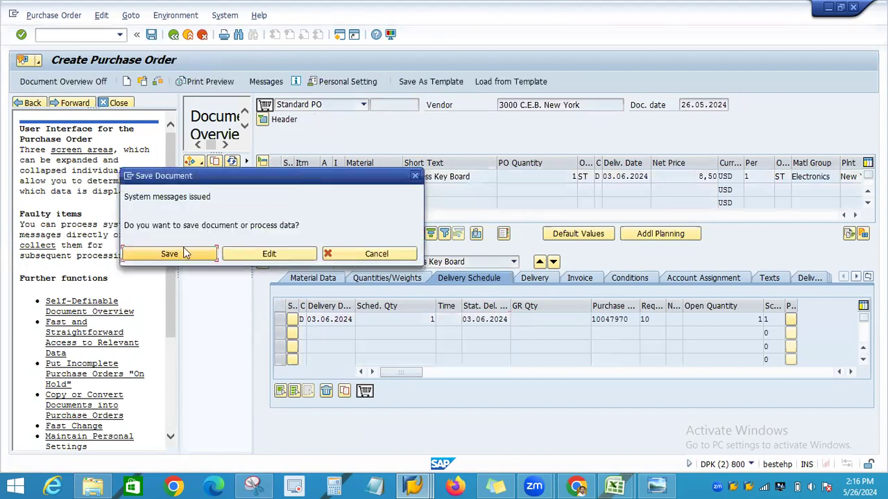
{"action": "left_click", "coordinate": [183, 253]}
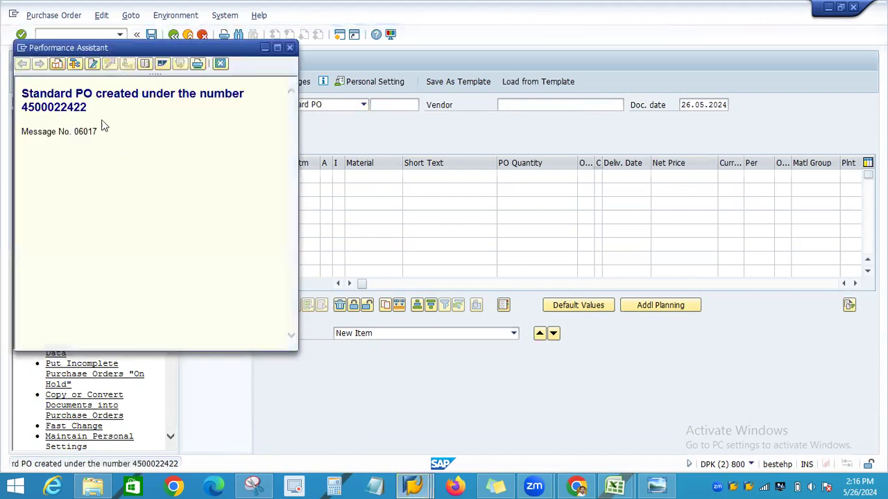
Copy the new purchase order number and, in Excel's BATCH_15_Jan_2023 workbook, paste it over the old PO number in cell B23 of the IPO sheet.
{"action": "left_click_drag", "start_coordinate": [67, 107], "coordinate": [91, 107]}
{"action": "key", "text": "ctrl+c"}
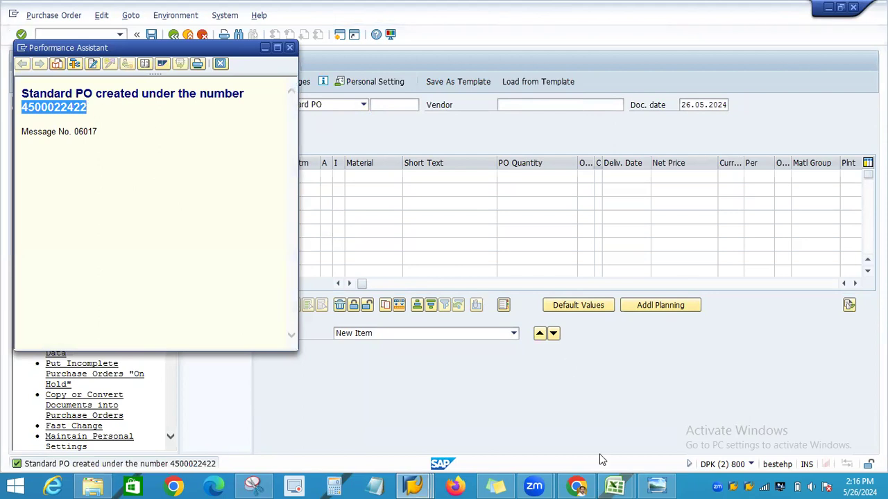
{"action": "left_click", "coordinate": [615, 485]}
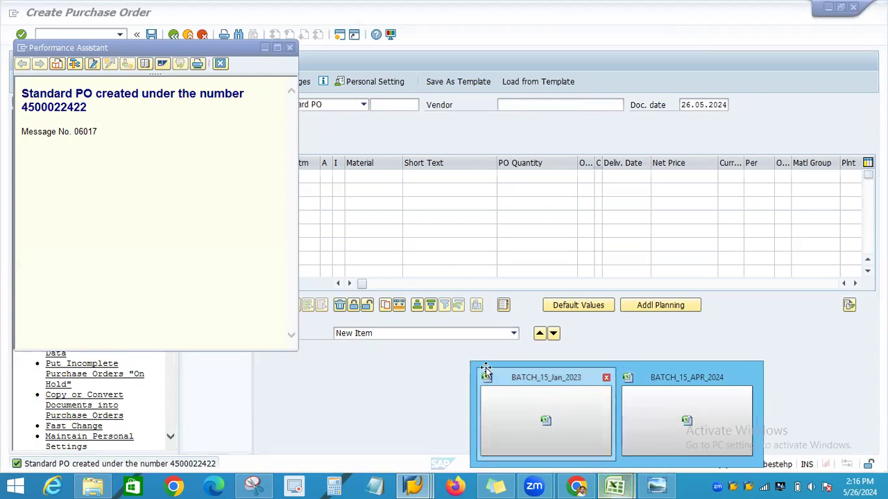
{"action": "left_click", "coordinate": [561, 403]}
{"action": "left_click", "coordinate": [131, 404]}
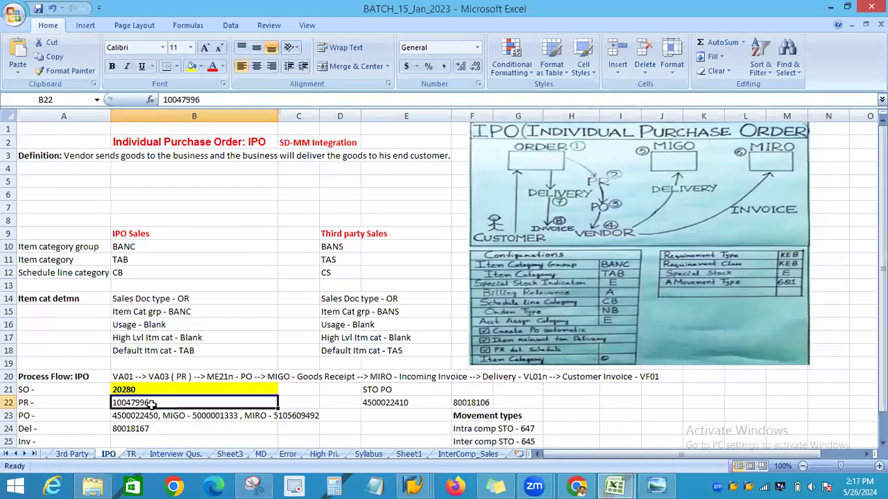
{"action": "left_click", "coordinate": [139, 416]}
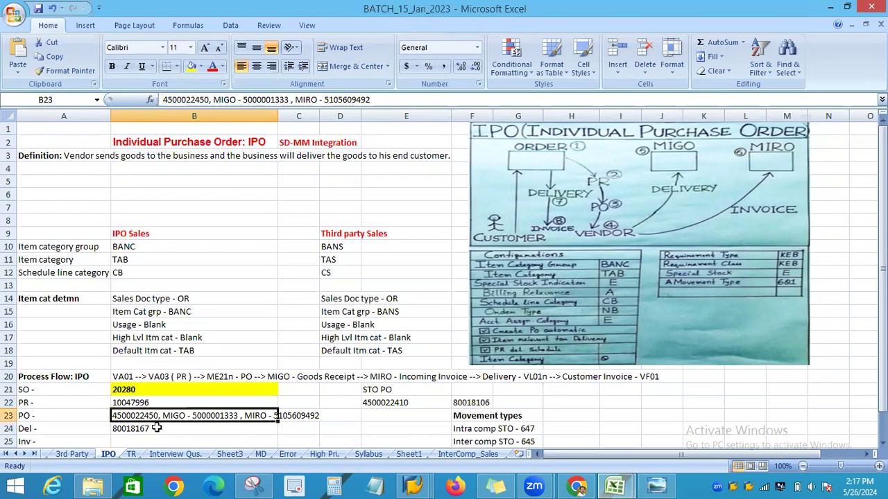
{"action": "double_click", "coordinate": [156, 416]}
{"action": "left_click_drag", "start_coordinate": [159, 415], "coordinate": [110, 416]}
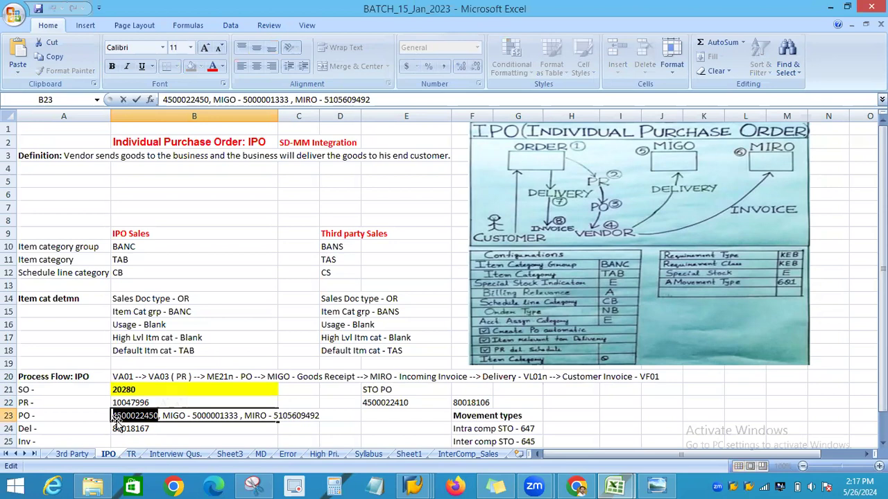
{"action": "key", "text": "ctrl+v"}
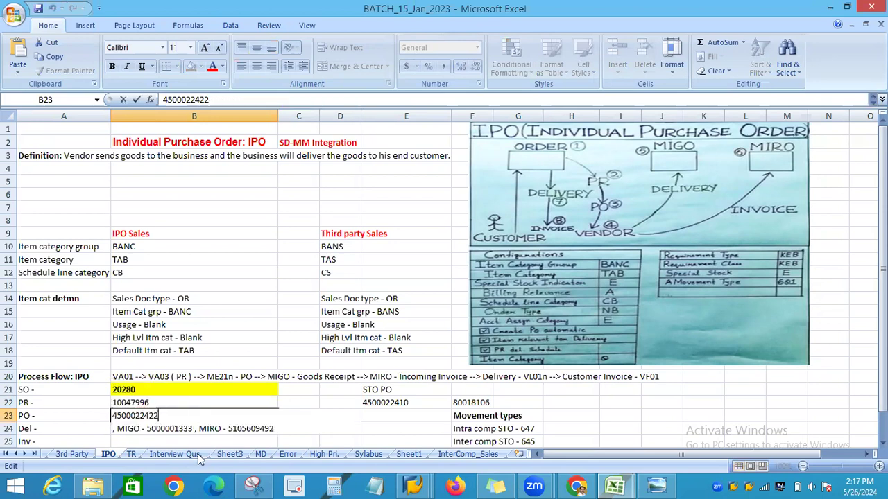
{"action": "left_click", "coordinate": [175, 453]}
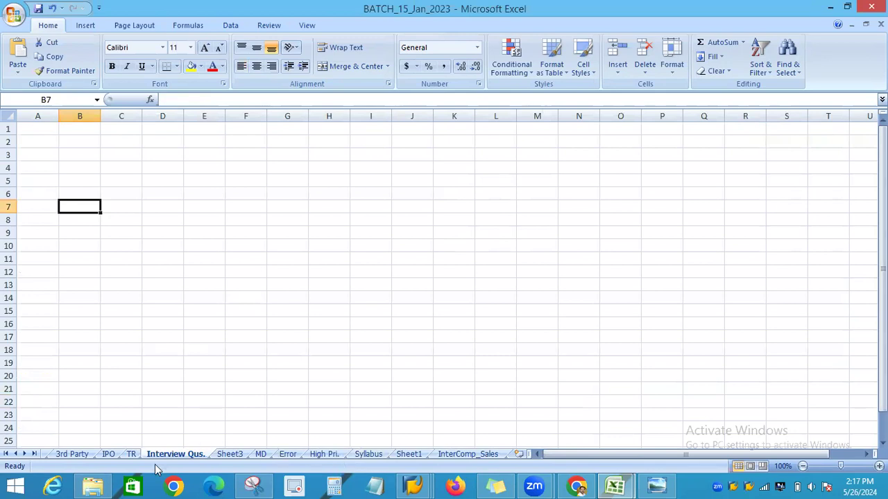
{"action": "left_click", "coordinate": [108, 454]}
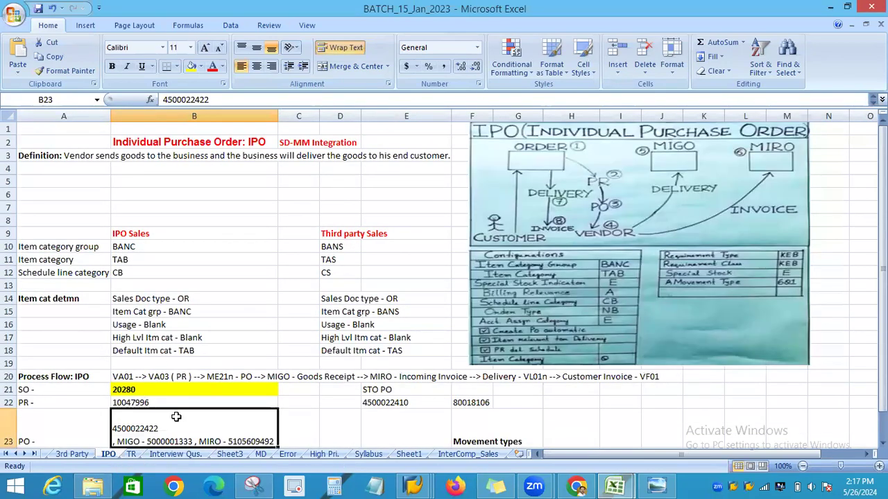
{"action": "scroll", "coordinate": [172, 361], "scroll_direction": "down", "scroll_amount": 2}
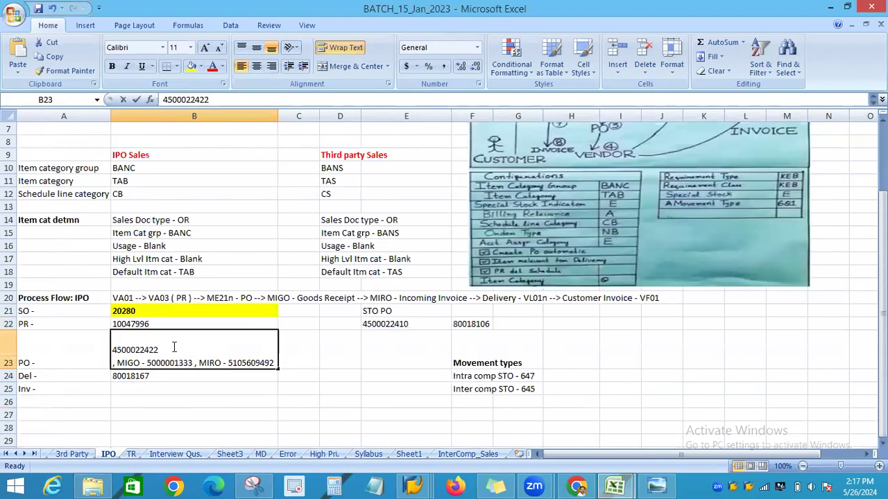
{"action": "double_click", "coordinate": [158, 350]}
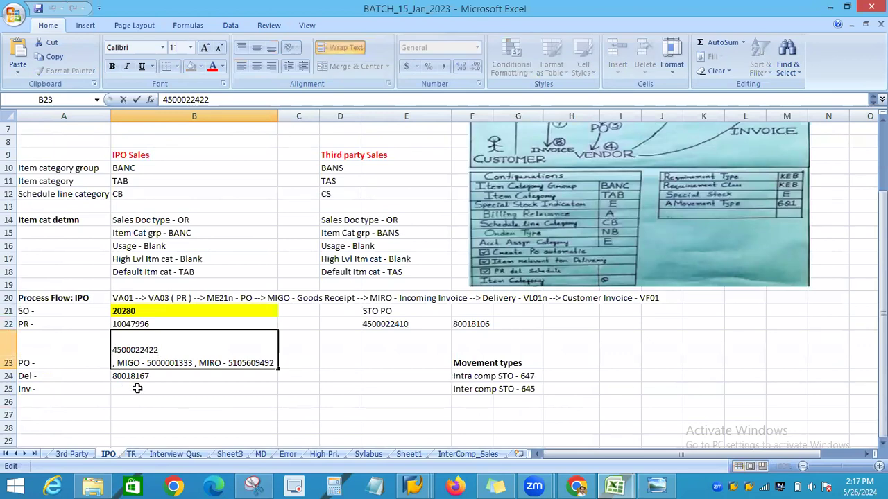
{"action": "double_click", "coordinate": [218, 349]}
{"action": "left_click", "coordinate": [193, 403]}
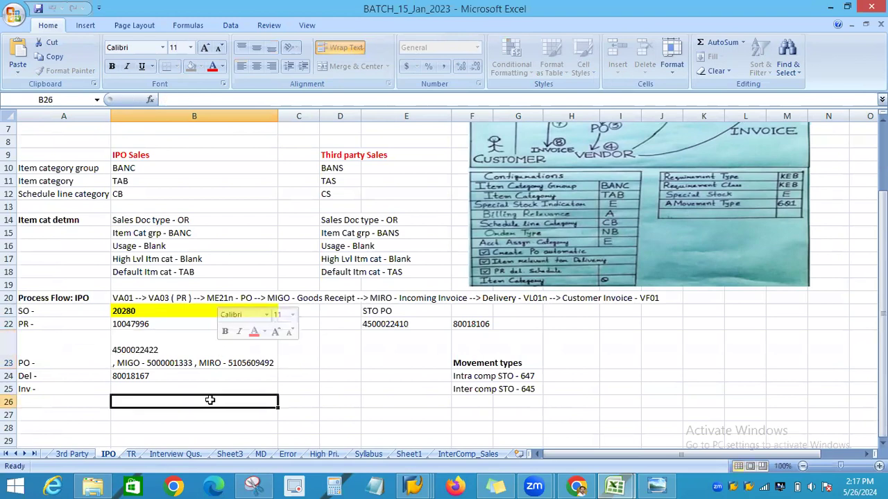
{"action": "left_click", "coordinate": [126, 362]}
{"action": "double_click", "coordinate": [113, 363]}
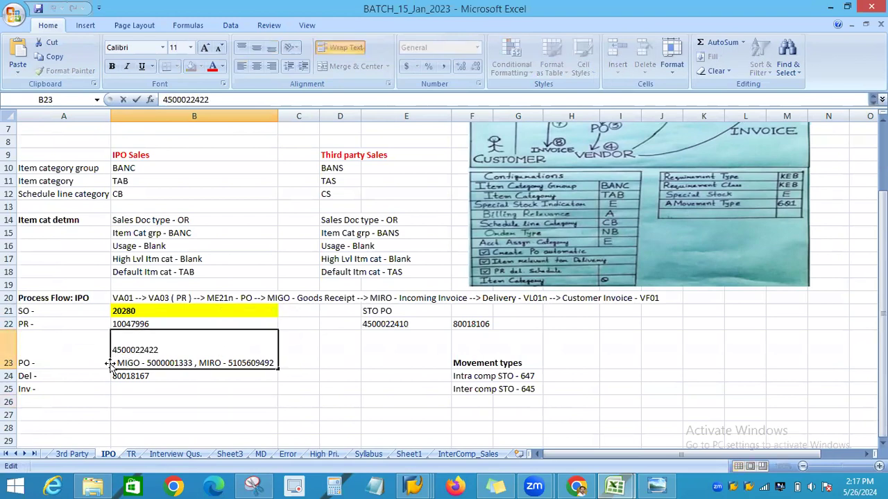
Insert three blank rows above the Del row of the IPO sheet, directly below the PO entry.
{"action": "left_click_drag", "start_coordinate": [8, 376], "coordinate": [8, 404]}
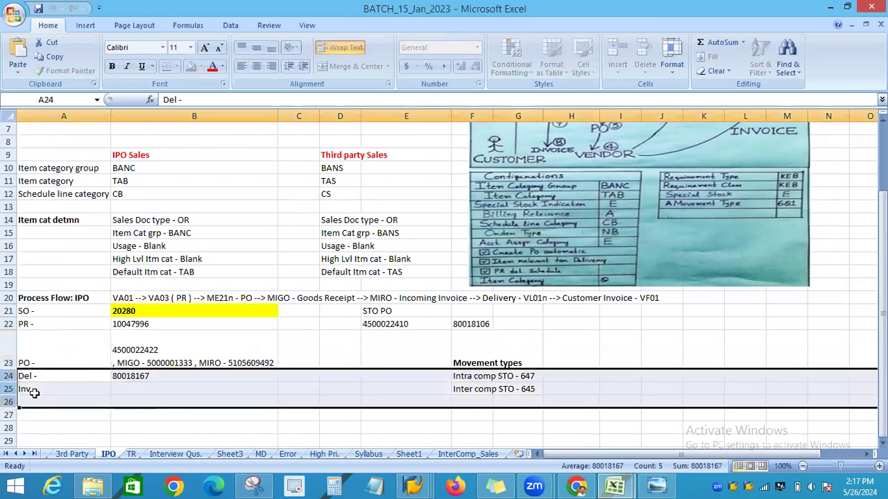
{"action": "right_click", "coordinate": [34, 393]}
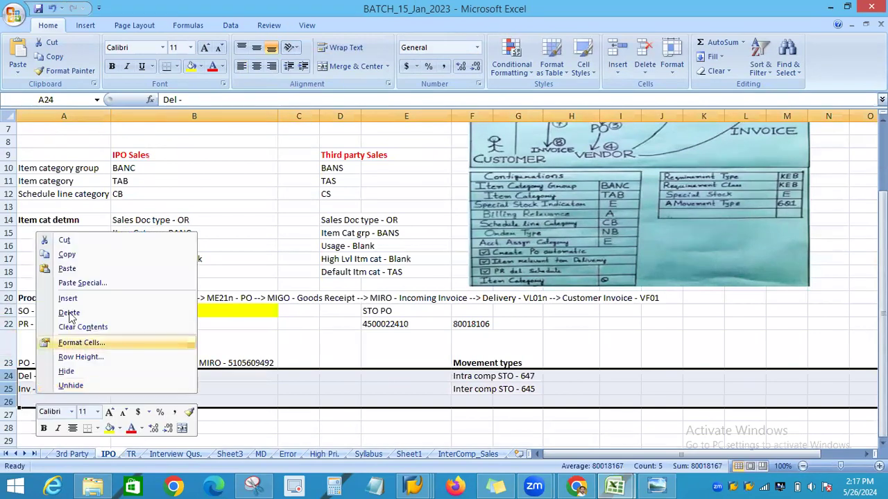
{"action": "left_click", "coordinate": [70, 298]}
{"action": "scroll", "coordinate": [285, 342], "scroll_direction": "down", "scroll_amount": 2}
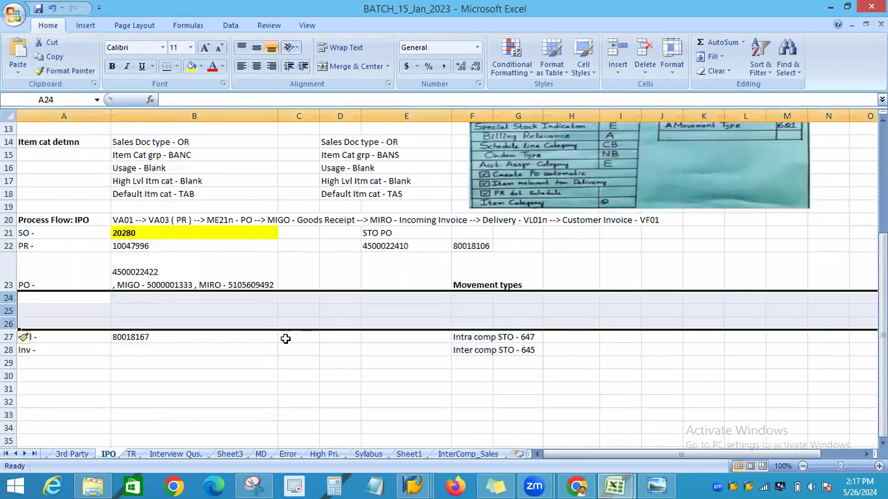
{"action": "left_click", "coordinate": [237, 306]}
Review the IPO process diagram and enter the label MIGO in cell A24, directly below the PO label.
{"action": "scroll", "coordinate": [515, 299], "scroll_direction": "up", "scroll_amount": 2}
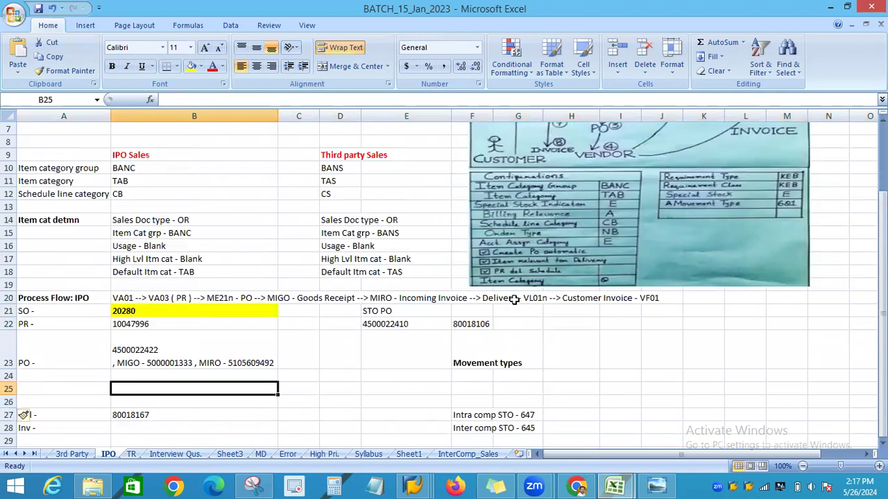
{"action": "scroll", "coordinate": [628, 286], "scroll_direction": "up", "scroll_amount": 2}
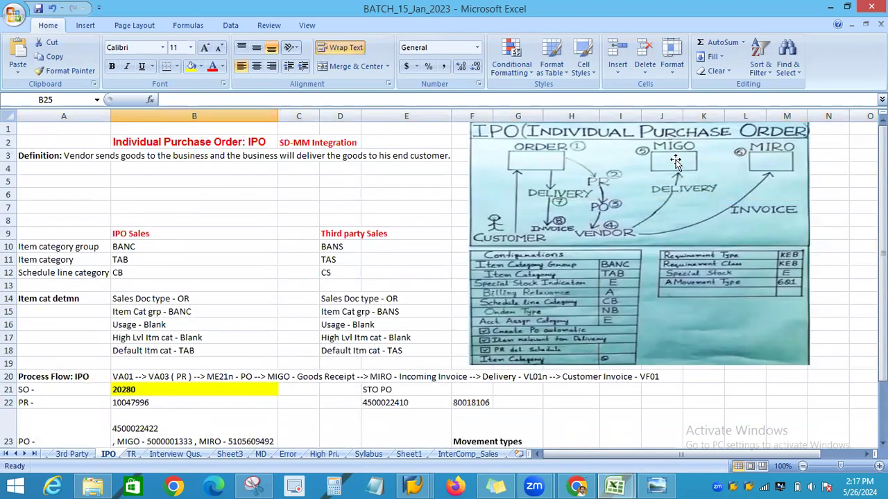
{"action": "scroll", "coordinate": [324, 319], "scroll_direction": "down", "scroll_amount": 2}
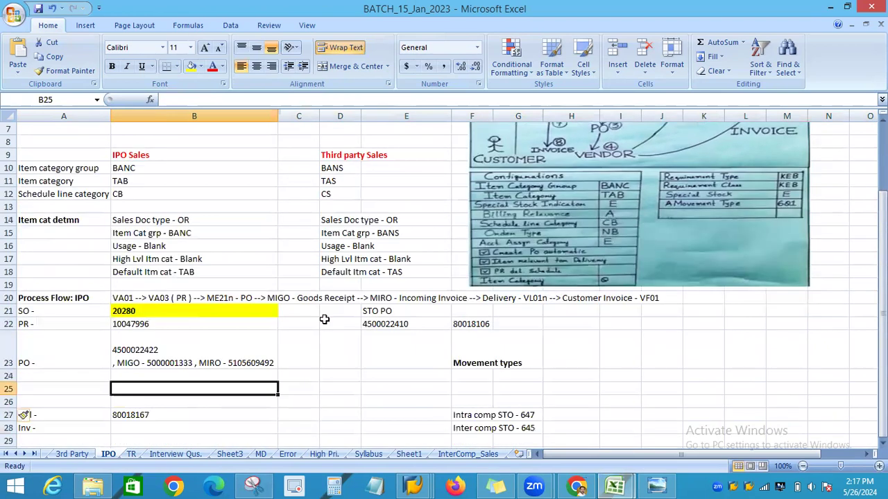
{"action": "left_click", "coordinate": [80, 376]}
{"action": "type", "text": "MIGO"}
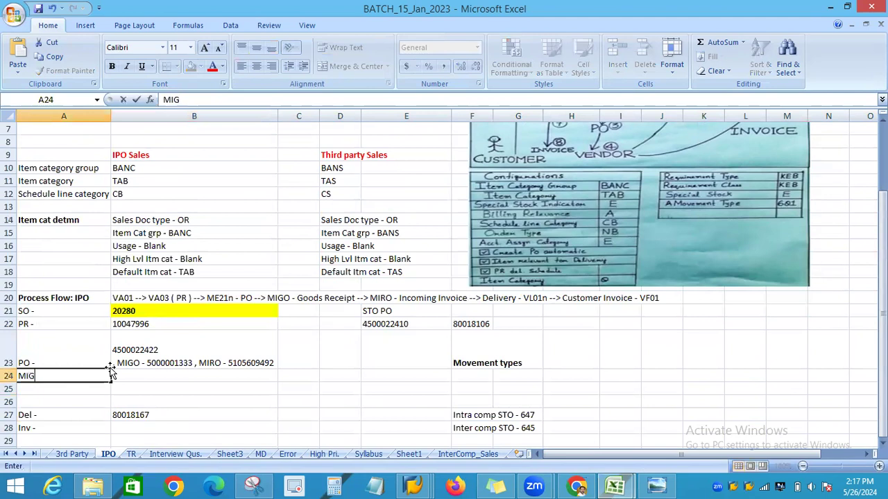
{"action": "left_click", "coordinate": [142, 374]}
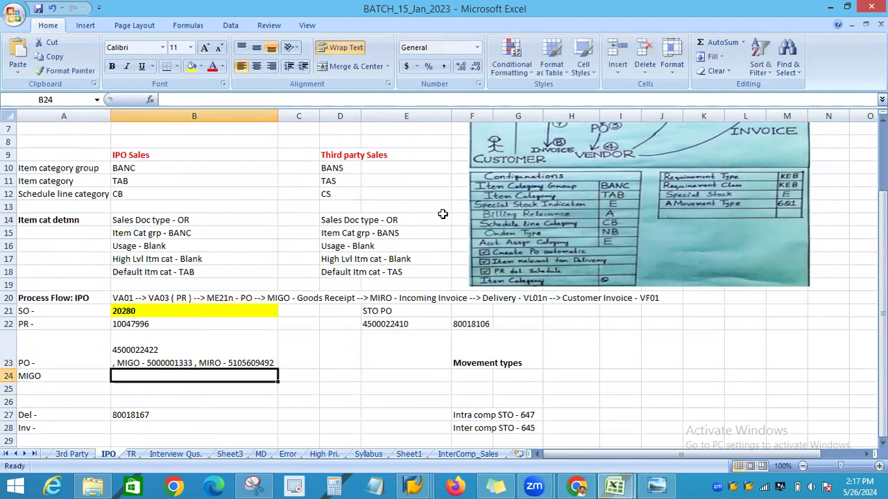
Switch back to the SAP purchase order session, leave the transaction and start MIGO for a goods receipt.
{"action": "mouse_move", "coordinate": [413, 485]}
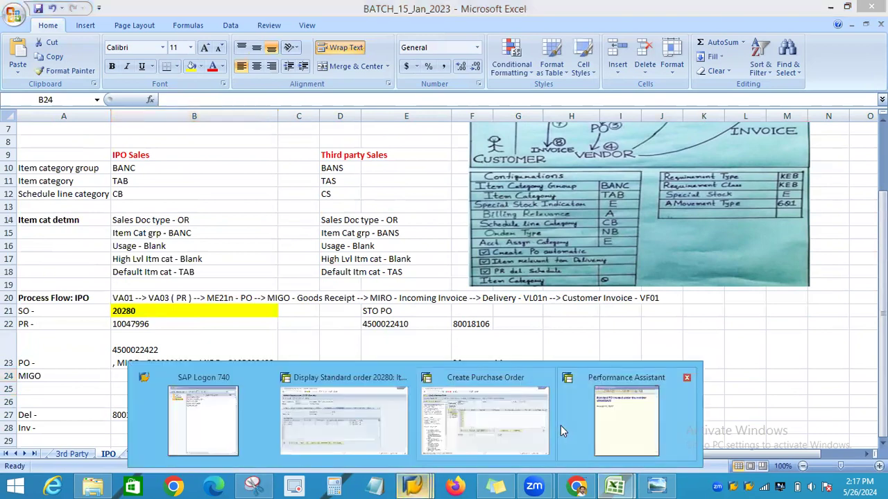
{"action": "left_click", "coordinate": [505, 421]}
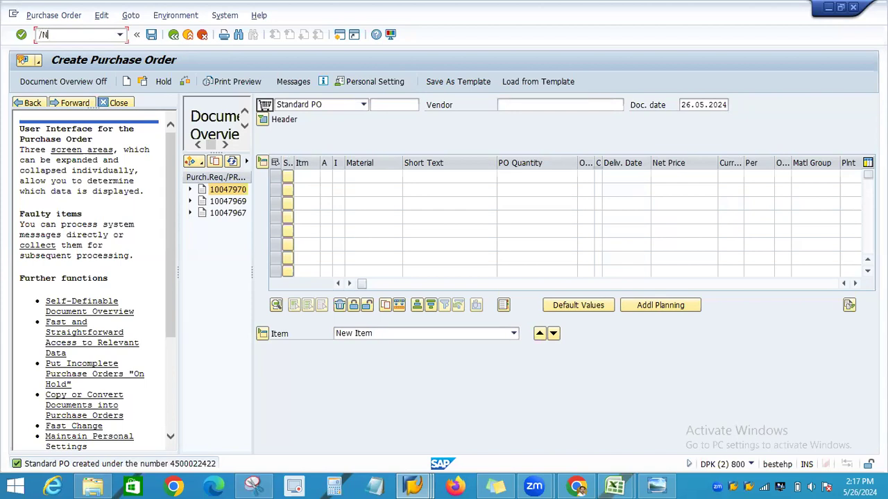
{"action": "left_click", "coordinate": [80, 36]}
{"action": "type", "text": "/N"}
{"action": "key", "text": "Return"}
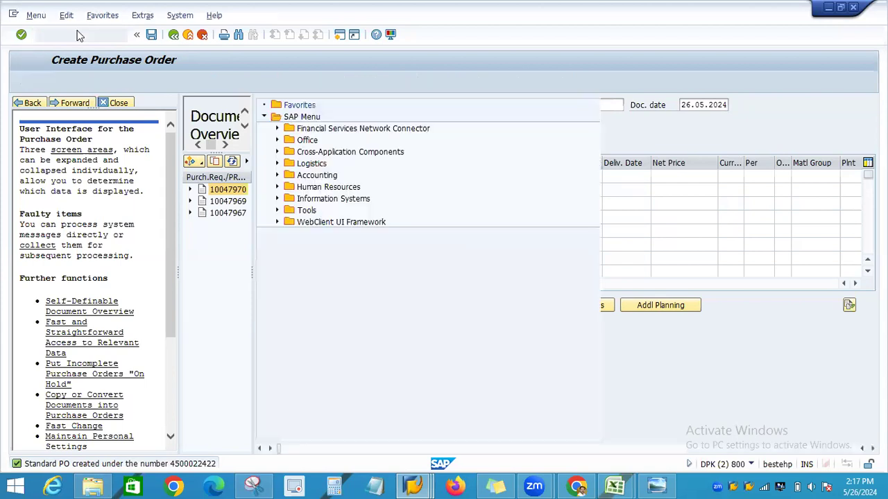
{"action": "type", "text": "MIGO"}
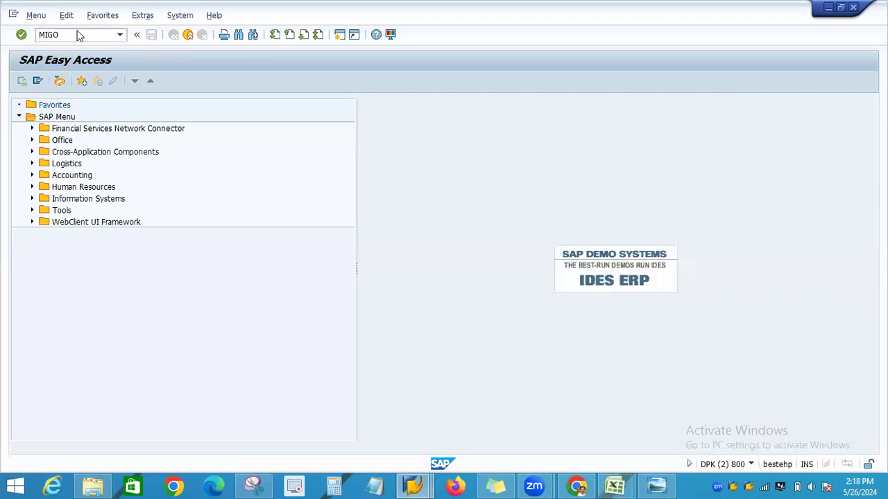
{"action": "key", "text": "Return"}
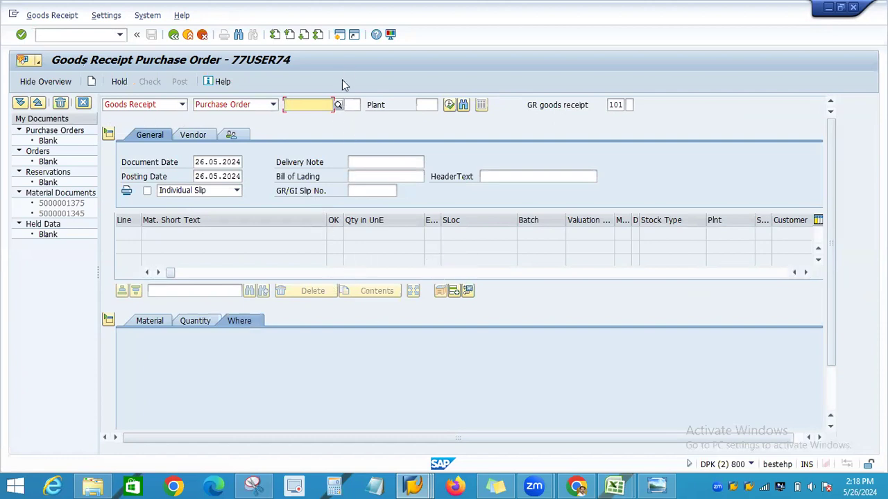
Open the MMBE stock overview in a new session and display the stock of material SD-1000.
{"action": "left_click", "coordinate": [340, 35]}
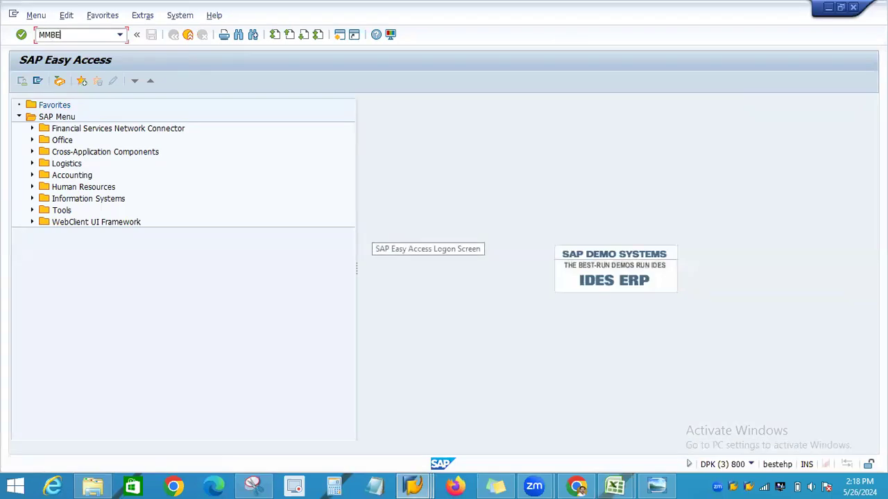
{"action": "key", "text": "Return"}
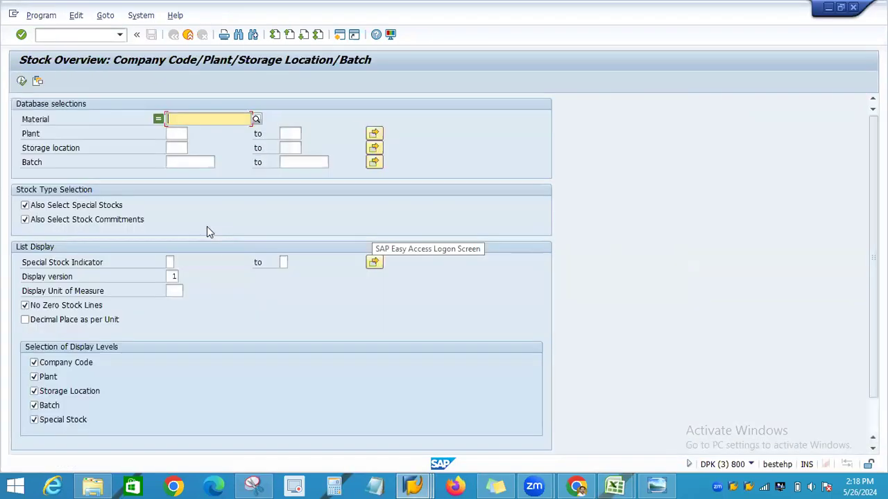
{"action": "left_click", "coordinate": [201, 119]}
{"action": "left_click", "coordinate": [186, 131]}
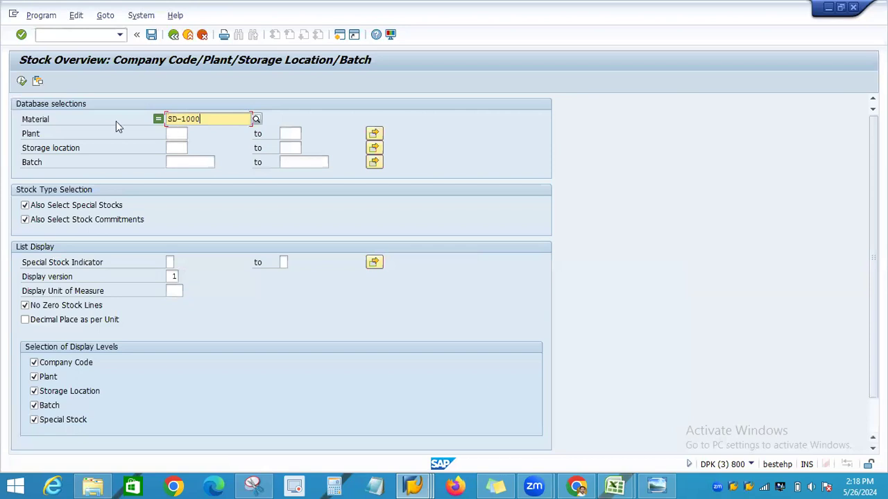
{"action": "left_click", "coordinate": [22, 81]}
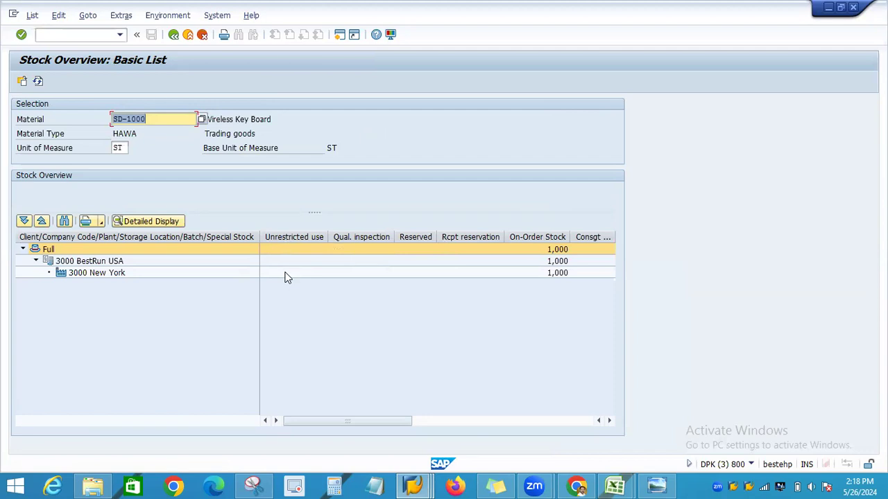
Return to the Goods Receipt Purchase Order session and load the items of the copied purchase order number.
{"action": "left_click", "coordinate": [414, 486]}
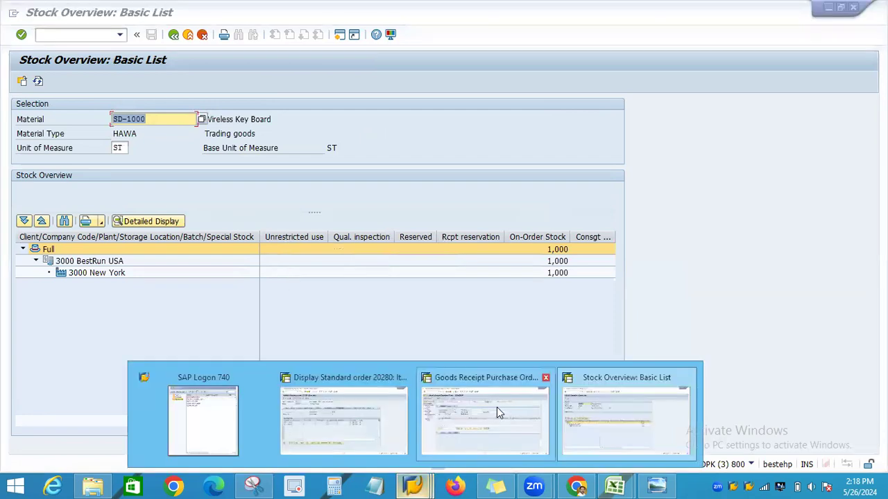
{"action": "left_click", "coordinate": [496, 407]}
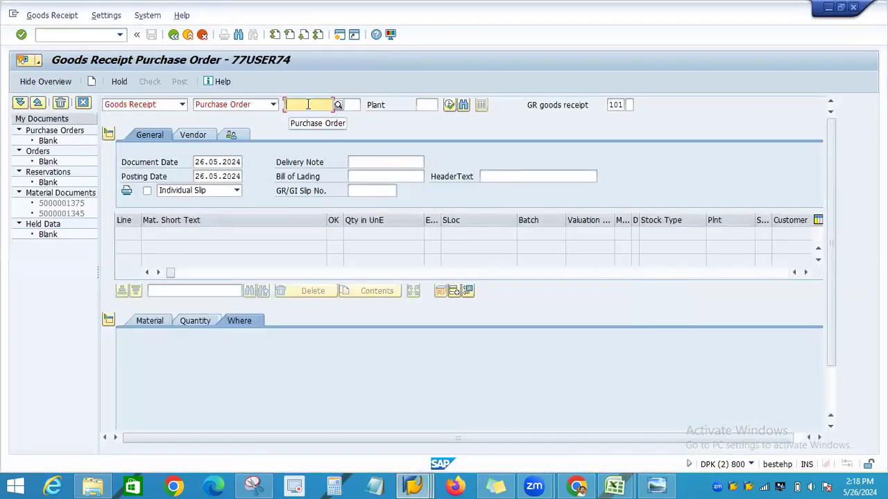
{"action": "key", "text": "ctrl+v"}
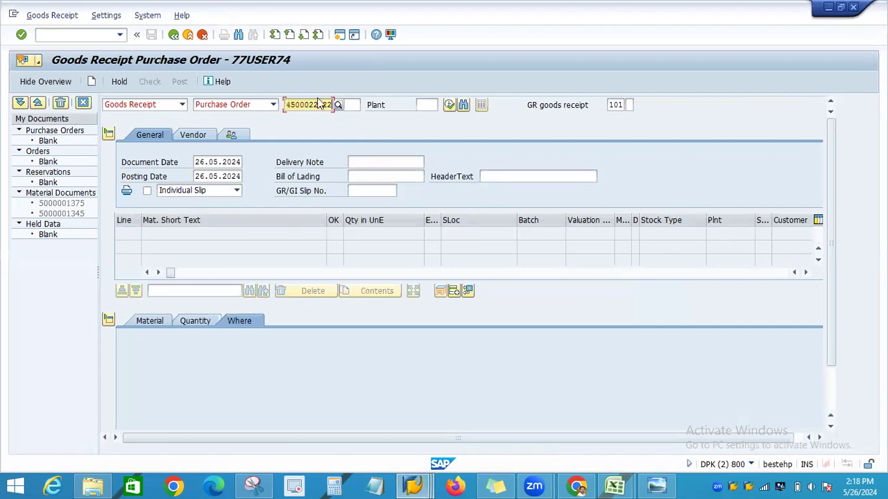
{"action": "key", "text": "Return"}
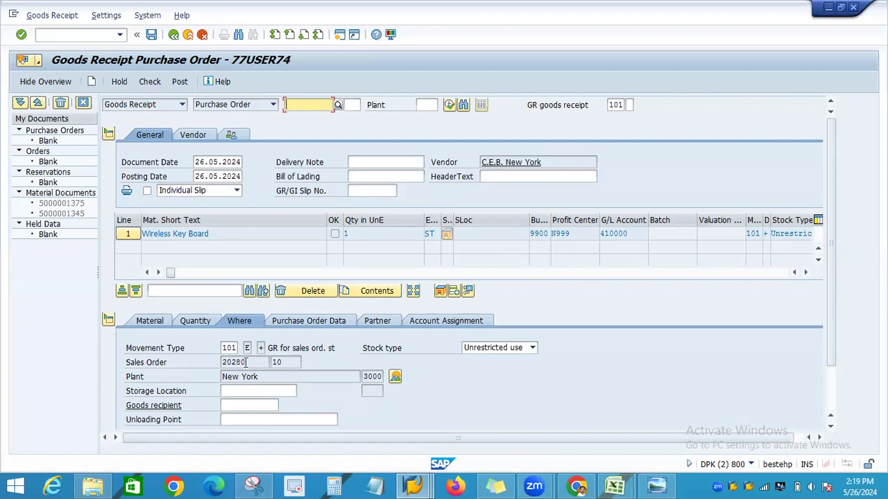
Check the assigned sales order and enter storage location 0001 for the Wireless Key Board item.
{"action": "left_click_drag", "start_coordinate": [250, 362], "coordinate": [208, 367]}
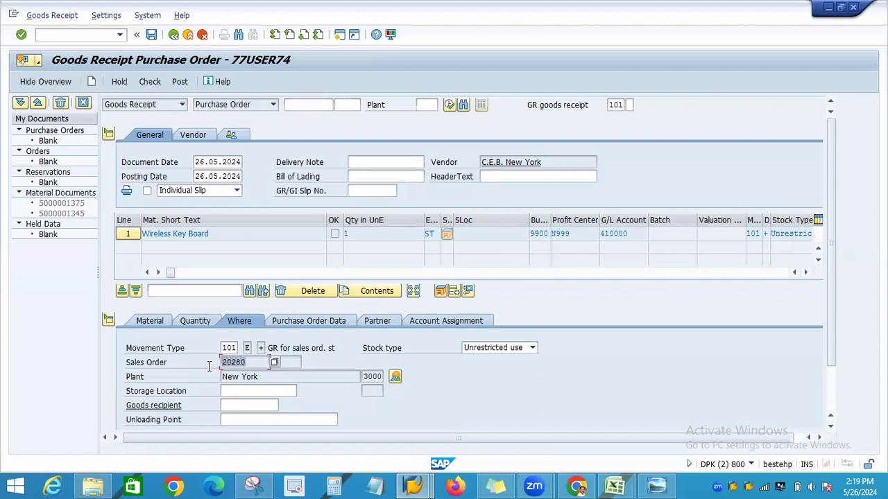
{"action": "left_click", "coordinate": [226, 391]}
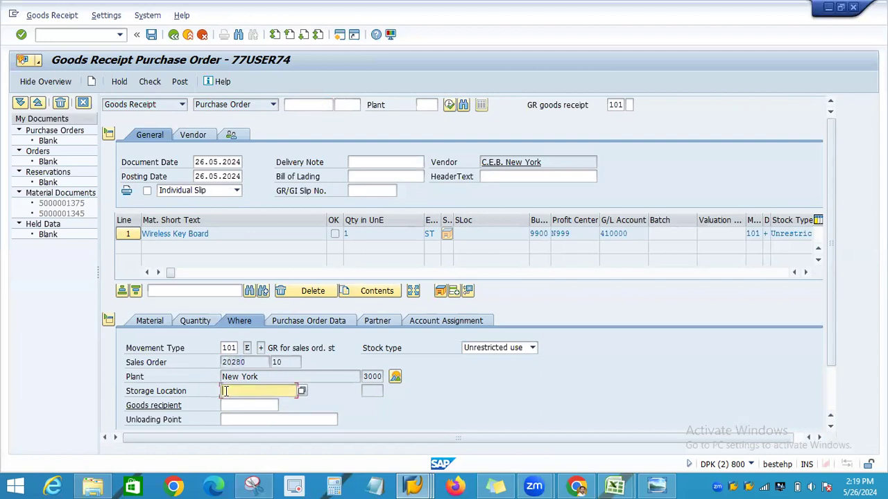
{"action": "key", "text": "alt+Tab"}
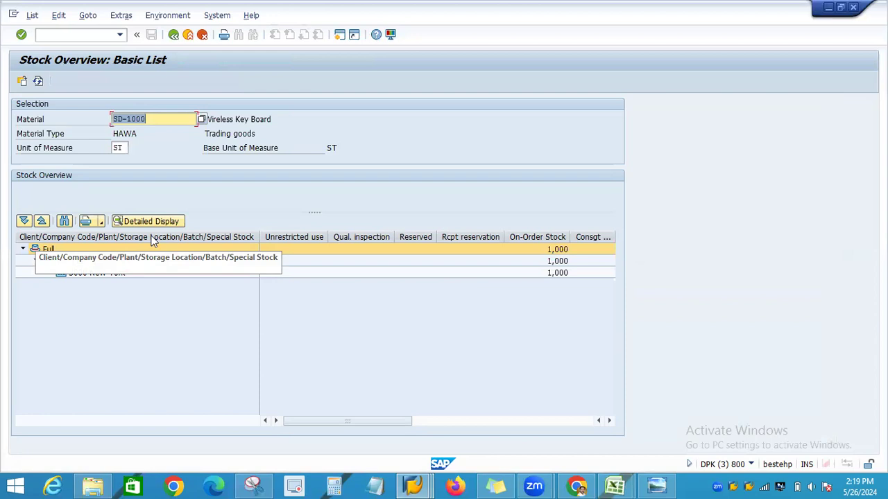
{"action": "key", "text": "alt+Tab"}
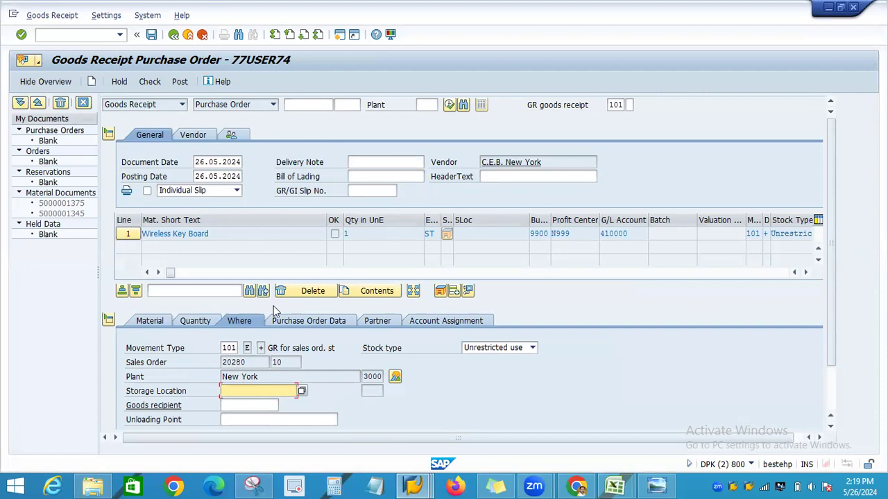
{"action": "left_click", "coordinate": [251, 392]}
{"action": "left_click", "coordinate": [236, 405]}
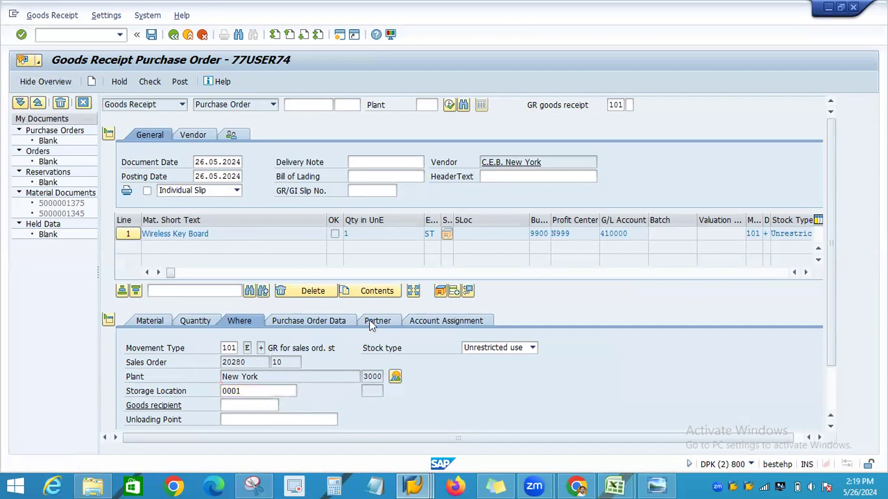
{"action": "key", "text": "Return"}
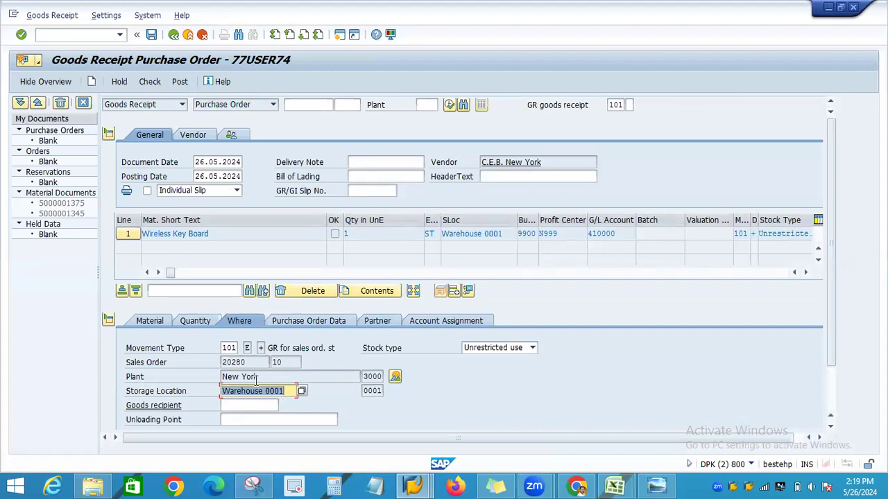
{"action": "left_click", "coordinate": [373, 377]}
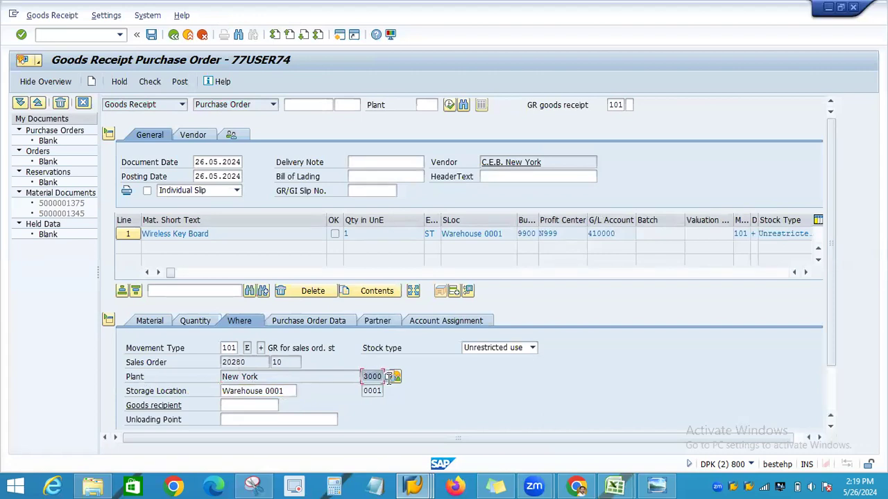
Flag the Wireless Key Board item as OK, check the goods receipt and post it.
{"action": "left_click", "coordinate": [150, 82]}
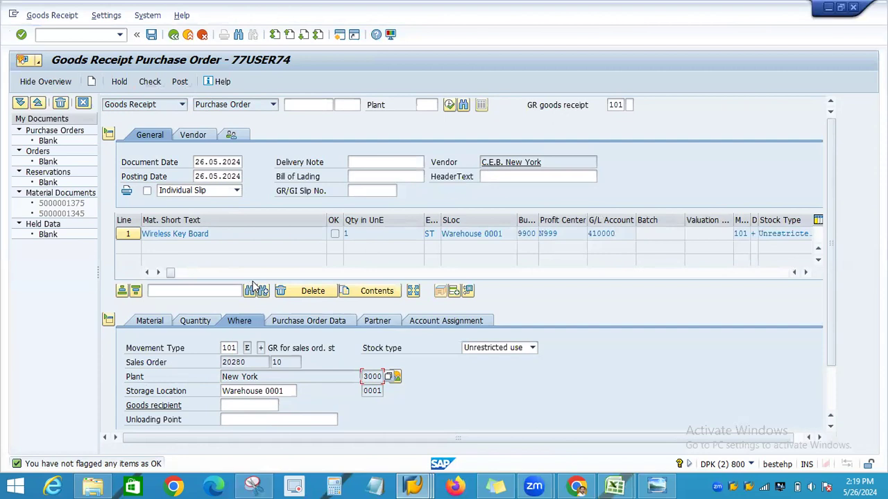
{"action": "scroll", "coordinate": [457, 349], "scroll_direction": "down", "scroll_amount": 2}
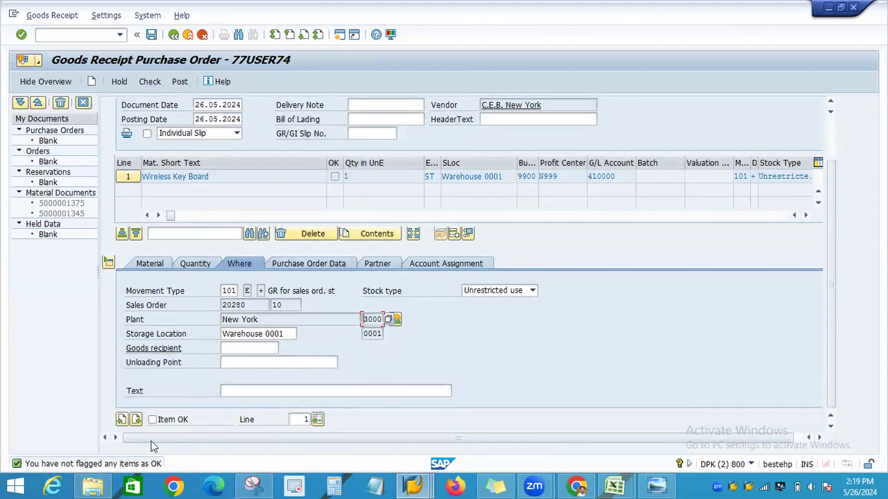
{"action": "left_click", "coordinate": [152, 420]}
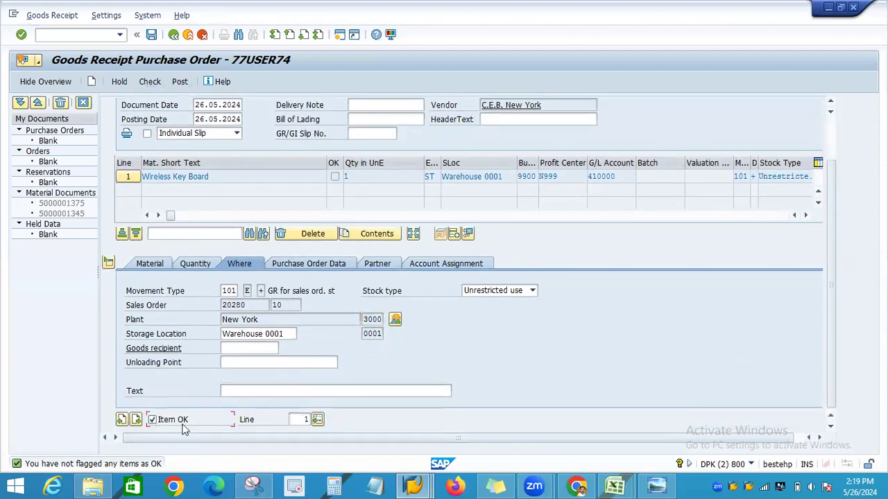
{"action": "left_click", "coordinate": [149, 84]}
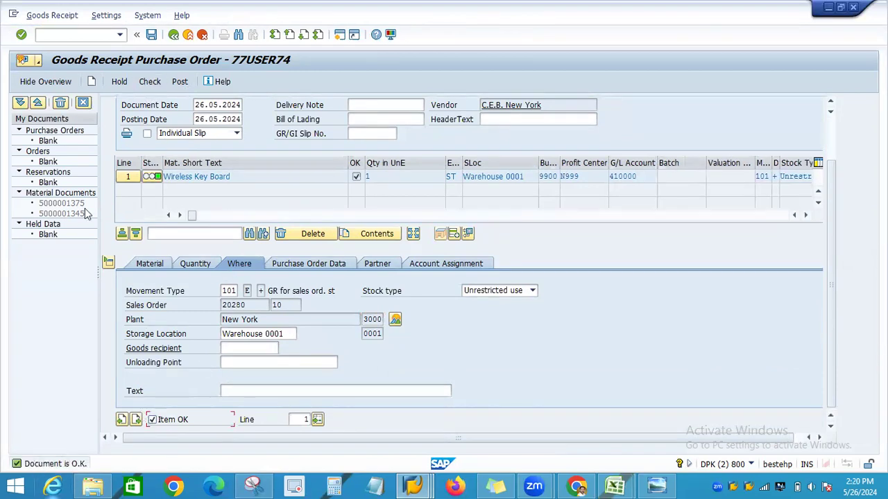
{"action": "left_click", "coordinate": [152, 34]}
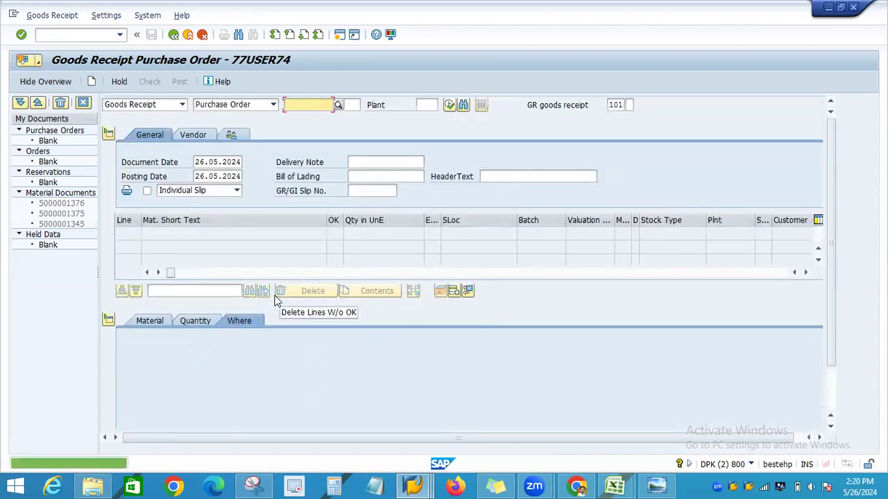
Copy the posted material document number and, in Excel's BATCH_15_Jan_2023 workbook, paste it beside the MIGO label in cell B24.
{"action": "left_click", "coordinate": [110, 467]}
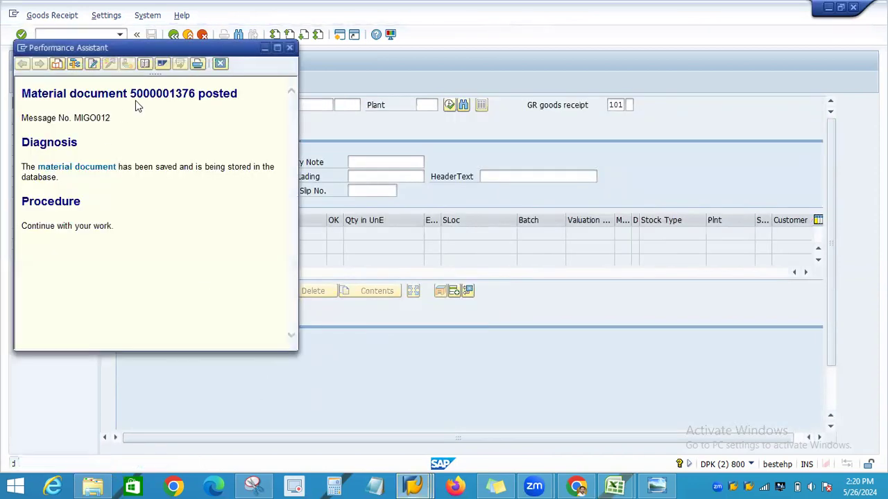
{"action": "double_click", "coordinate": [149, 92]}
{"action": "key", "text": "ctrl+c"}
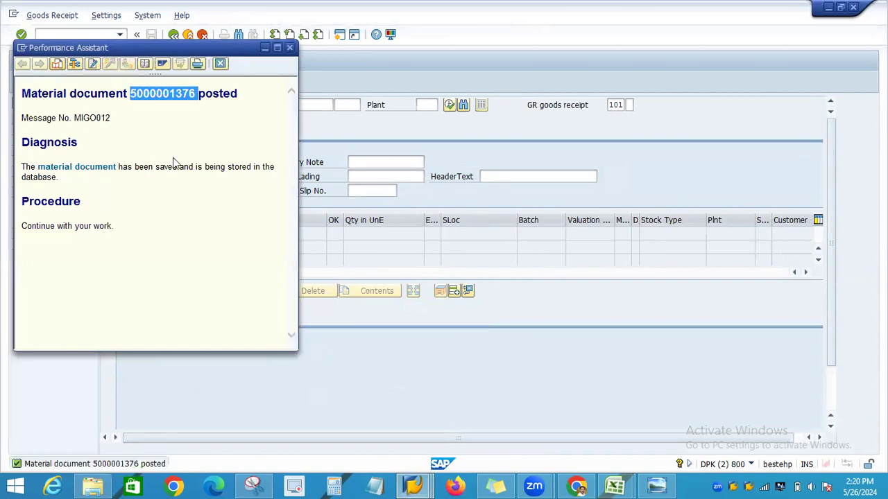
{"action": "left_click", "coordinate": [615, 486]}
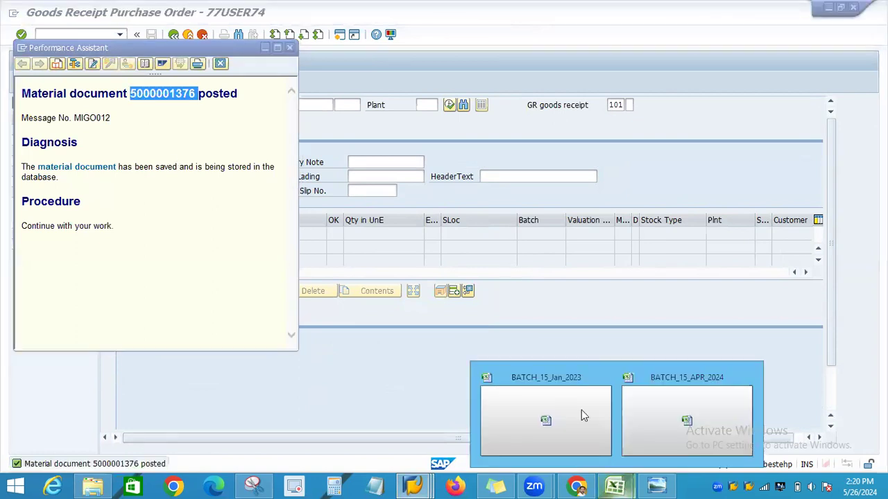
{"action": "left_click", "coordinate": [581, 411]}
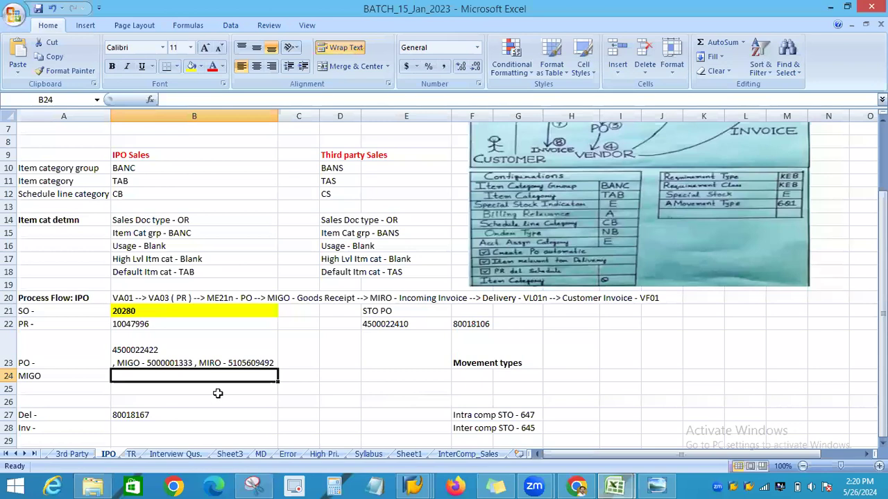
{"action": "double_click", "coordinate": [140, 377]}
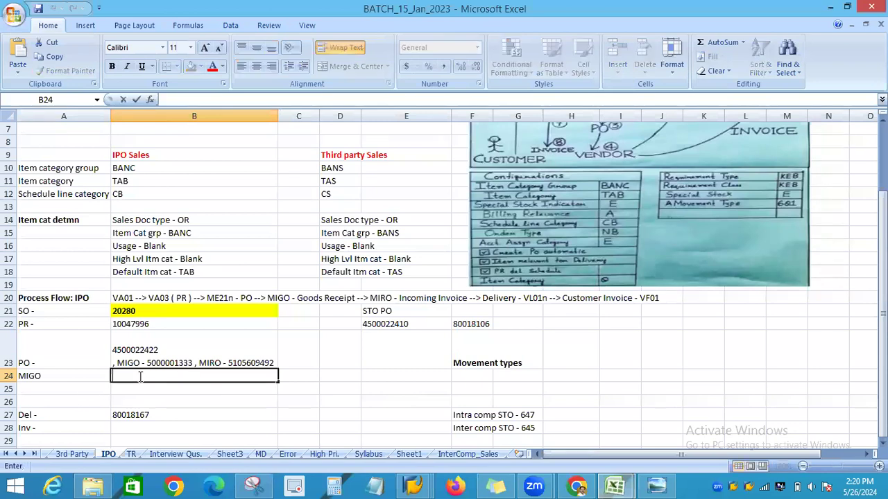
{"action": "key", "text": "ctrl+v"}
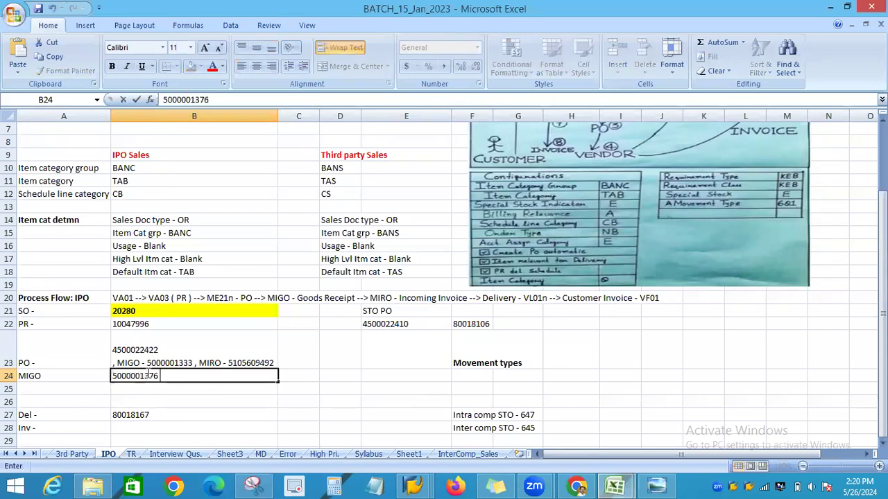
{"action": "left_click", "coordinate": [197, 363]}
{"action": "double_click", "coordinate": [197, 363]}
{"action": "key", "text": "BackSpace"}
{"action": "key", "text": "BackSpace"}
{"action": "key", "text": "BackSpace"}
{"action": "key", "text": "BackSpace"}
{"action": "key", "text": "BackSpace"}
{"action": "key", "text": "BackSpace"}
{"action": "key", "text": "BackSpace"}
{"action": "key", "text": "BackSpace"}
{"action": "key", "text": "BackSpace"}
{"action": "key", "text": "BackSpace"}
{"action": "key", "text": "BackSpace"}
{"action": "key", "text": "BackSpace"}
{"action": "key", "text": "BackSpace"}
{"action": "key", "text": "BackSpace"}
{"action": "key", "text": "BackSpace"}
{"action": "key", "text": "BackSpace"}
{"action": "key", "text": "BackSpace"}
{"action": "key", "text": "BackSpace"}
{"action": "key", "text": "BackSpace"}
{"action": "key", "text": "BackSpace"}
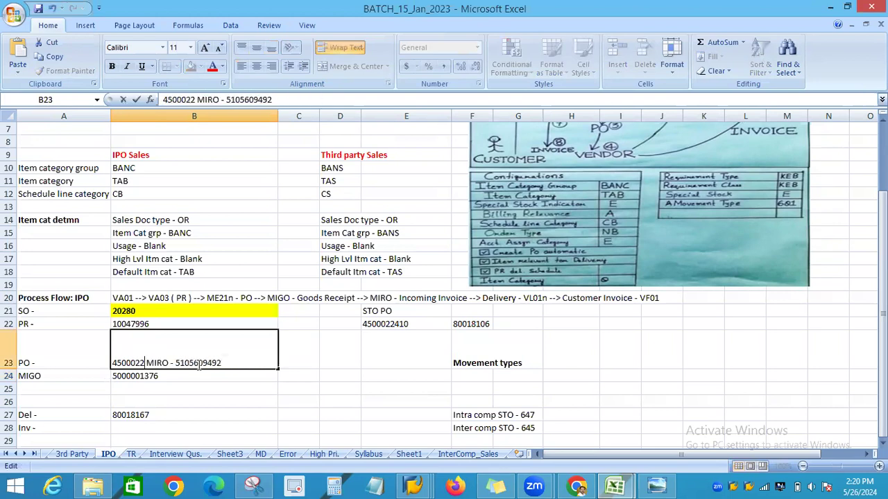
{"action": "key", "text": "ctrl+v"}
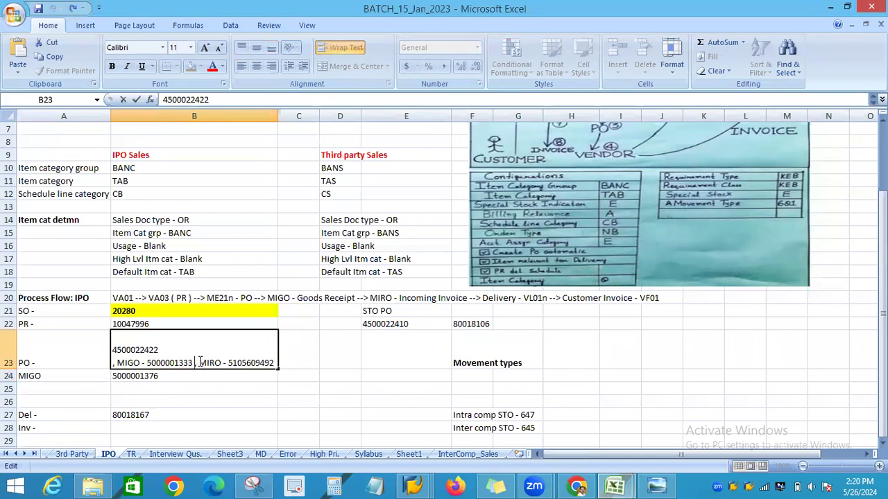
Remove the old MIGO reference from cell B23, leaving the PO number and MIRO reference on one line separated by a comma.
{"action": "key", "text": "BackSpace"}
{"action": "key", "text": "BackSpace"}
{"action": "key", "text": "BackSpace"}
{"action": "key", "text": "BackSpace"}
{"action": "key", "text": "BackSpace"}
{"action": "key", "text": "BackSpace"}
{"action": "key", "text": "BackSpace"}
{"action": "key", "text": "BackSpace"}
{"action": "key", "text": "BackSpace"}
{"action": "key", "text": "BackSpace"}
{"action": "key", "text": "BackSpace"}
{"action": "key", "text": "BackSpace"}
{"action": "key", "text": "BackSpace"}
{"action": "key", "text": "BackSpace"}
{"action": "key", "text": "BackSpace"}
{"action": "key", "text": "BackSpace"}
{"action": "key", "text": "BackSpace"}
{"action": "key", "text": "BackSpace"}
{"action": "key", "text": "BackSpace"}
{"action": "key", "text": "BackSpace"}
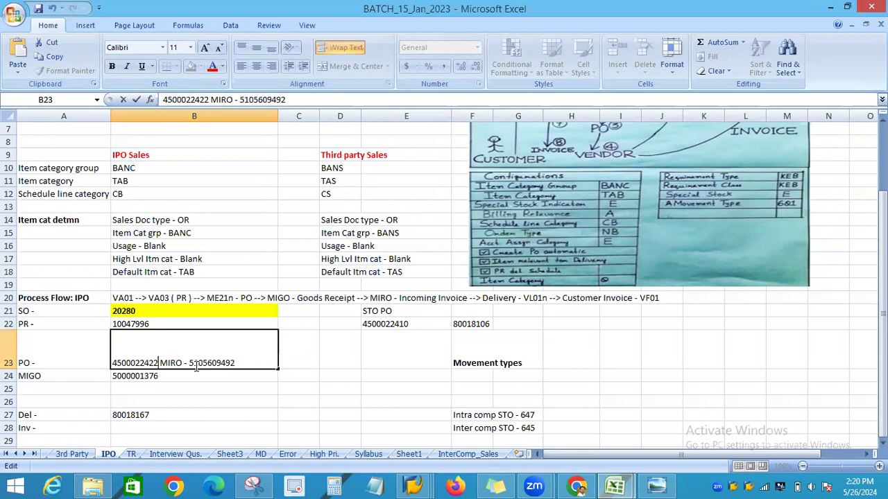
{"action": "type", "text": ","}
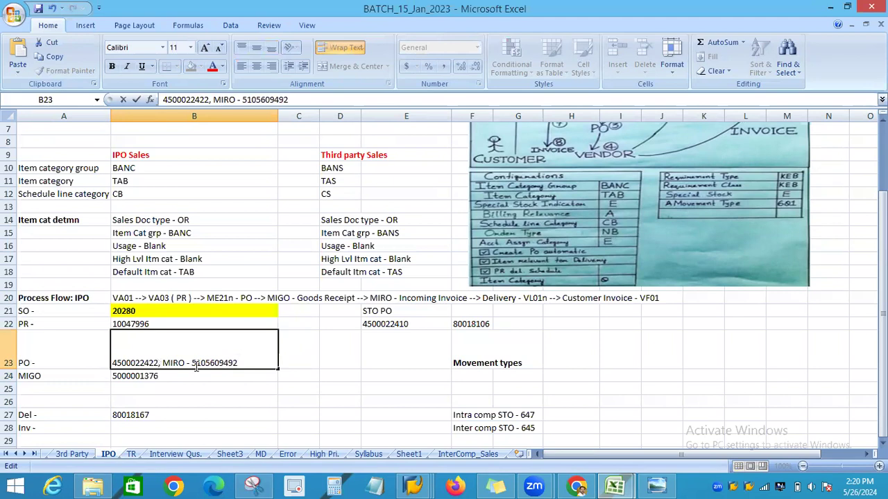
Switch to the SAP stock overview session and refresh the stock list of material SD-1000.
{"action": "mouse_move", "coordinate": [426, 485]}
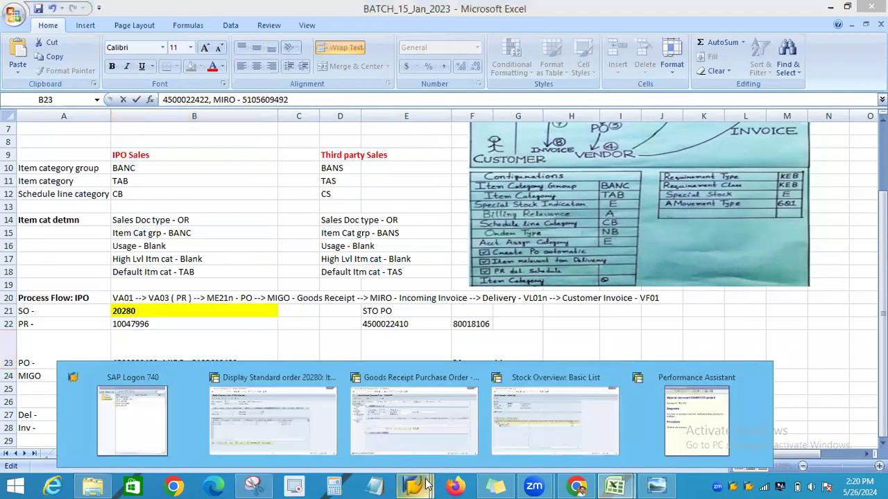
{"action": "left_click", "coordinate": [561, 415]}
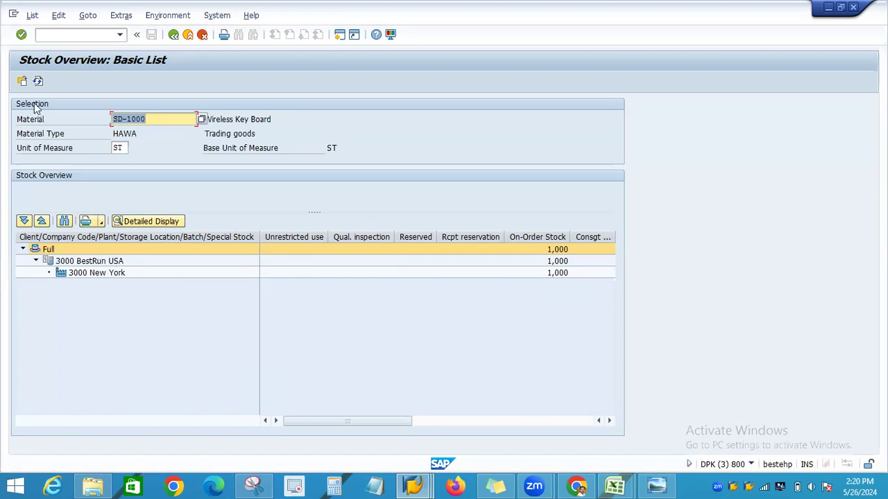
{"action": "left_click", "coordinate": [38, 81]}
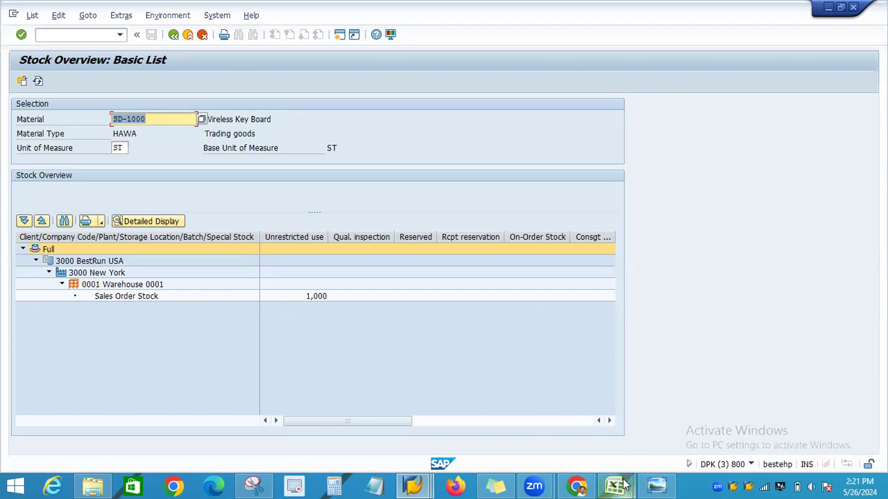
Switch back to Excel's BATCH_15_Jan_2023 workbook and review the MIRO stage of the IPO process diagram and the document entries.
{"action": "mouse_move", "coordinate": [623, 487]}
{"action": "left_click", "coordinate": [518, 417]}
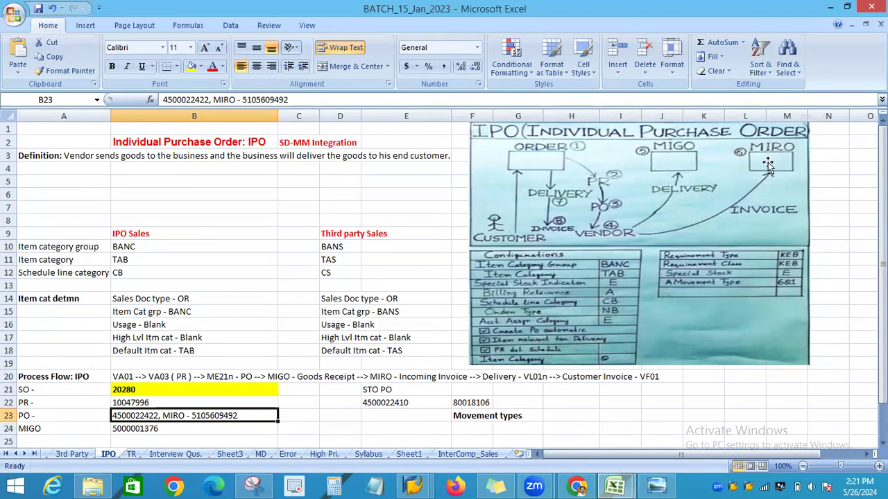
{"action": "scroll", "coordinate": [516, 237], "scroll_direction": "down", "scroll_amount": 2}
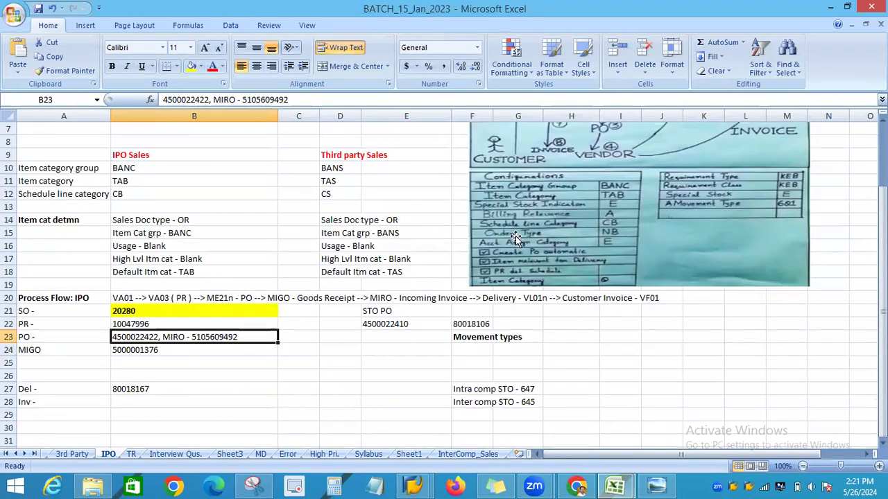
Copy the MIRO label from the PO entry in B23 into cell A25 and trim the trailing characters so it reads MIRO.
{"action": "scroll", "coordinate": [515, 237], "scroll_direction": "down", "scroll_amount": 1}
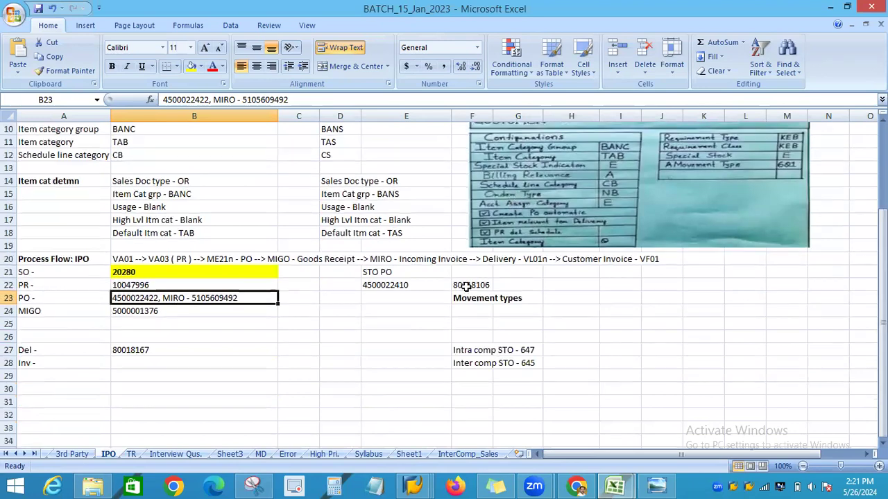
{"action": "double_click", "coordinate": [187, 298]}
{"action": "left_click_drag", "start_coordinate": [188, 298], "coordinate": [163, 298]}
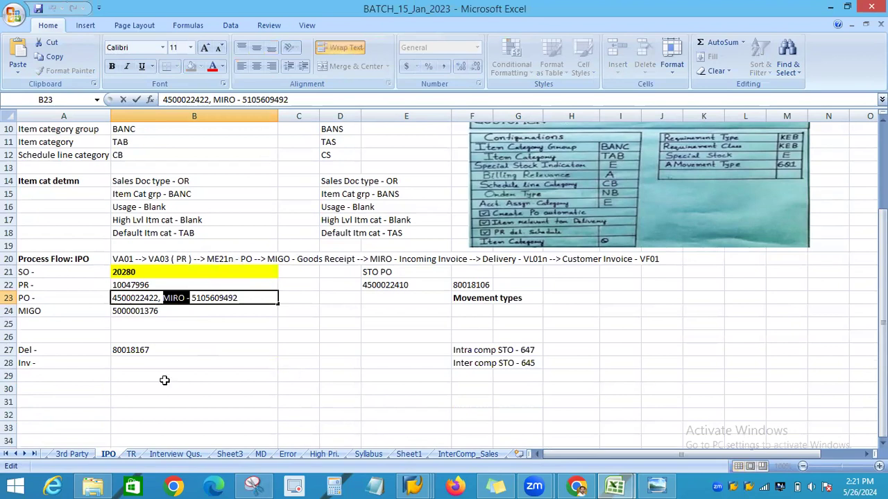
{"action": "key", "text": "ctrl+c"}
{"action": "left_click", "coordinate": [58, 324]}
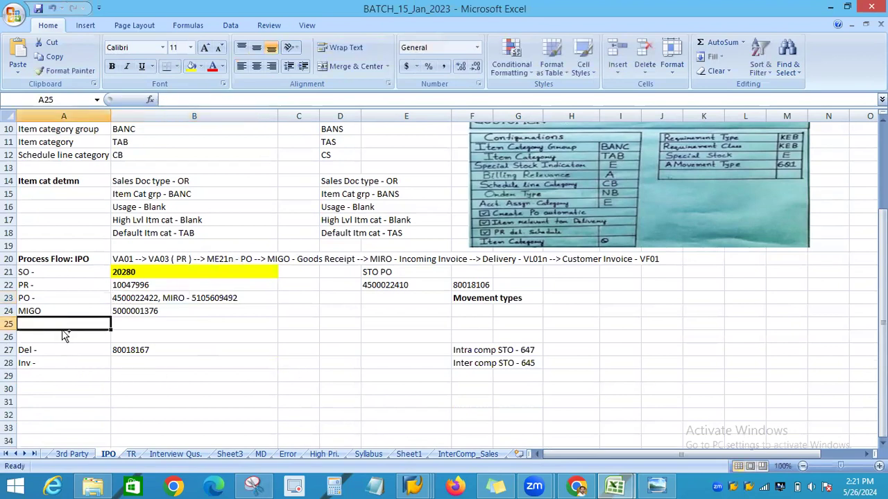
{"action": "key", "text": "ctrl+v"}
{"action": "double_click", "coordinate": [60, 324]}
{"action": "key", "text": "BackSpace"}
{"action": "key", "text": "BackSpace"}
Remove the old MIRO reference and the comma from cell B23, leaving only the PO number.
{"action": "left_click", "coordinate": [252, 299]}
{"action": "double_click", "coordinate": [252, 300]}
{"action": "key", "text": "BackSpace"}
{"action": "key", "text": "BackSpace"}
{"action": "key", "text": "BackSpace"}
{"action": "key", "text": "BackSpace"}
{"action": "key", "text": "BackSpace"}
{"action": "key", "text": "BackSpace"}
{"action": "key", "text": "BackSpace"}
{"action": "key", "text": "BackSpace"}
{"action": "key", "text": "BackSpace"}
{"action": "key", "text": "BackSpace"}
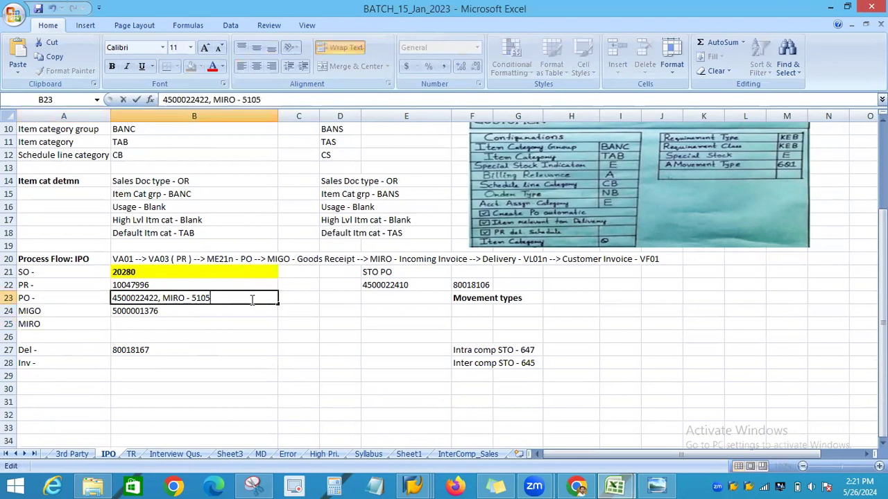
{"action": "key", "text": "BackSpace"}
{"action": "key", "text": "BackSpace"}
{"action": "key", "text": "BackSpace"}
{"action": "key", "text": "BackSpace"}
{"action": "key", "text": "BackSpace"}
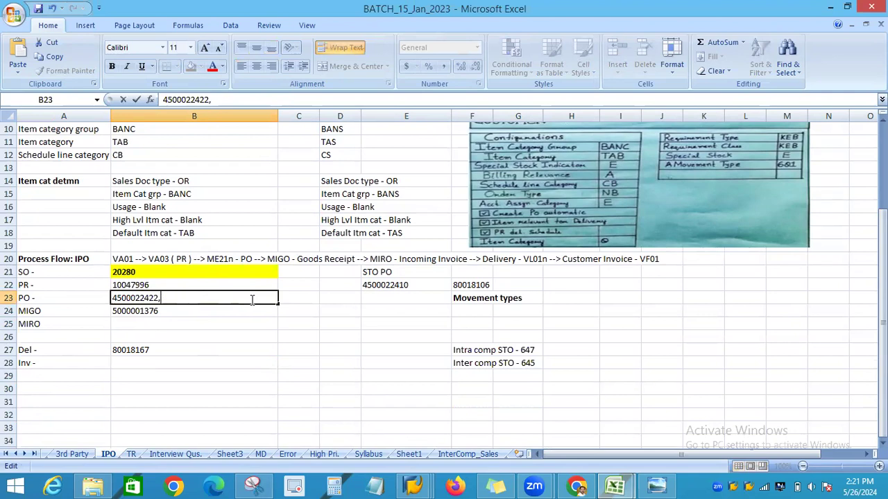
{"action": "left_click", "coordinate": [236, 327]}
Switch to the SAP goods receipt session and start the incoming invoice transaction with /NMIRO.
{"action": "left_click", "coordinate": [412, 485]}
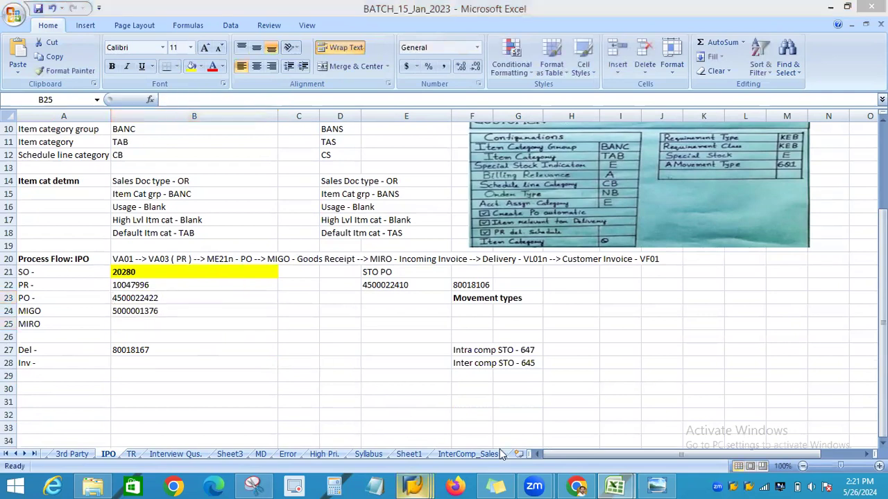
{"action": "left_click", "coordinate": [561, 420]}
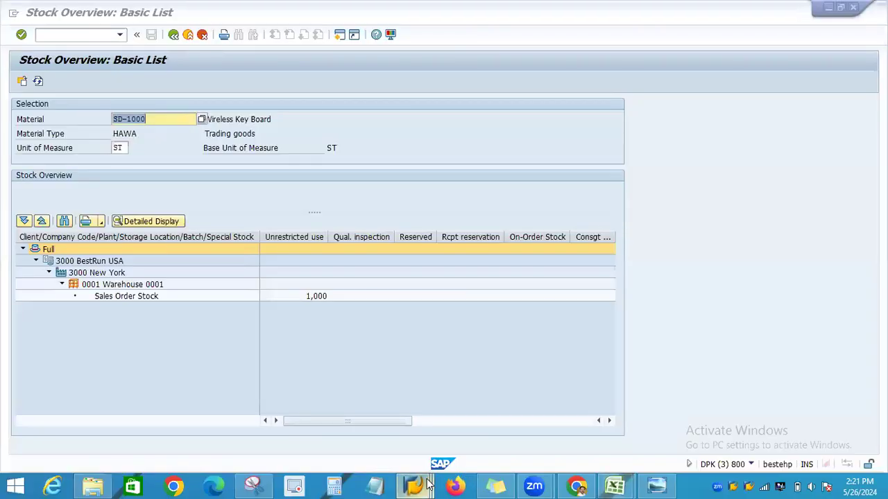
{"action": "left_click", "coordinate": [411, 486]}
{"action": "left_click", "coordinate": [416, 423]}
{"action": "left_click", "coordinate": [71, 35]}
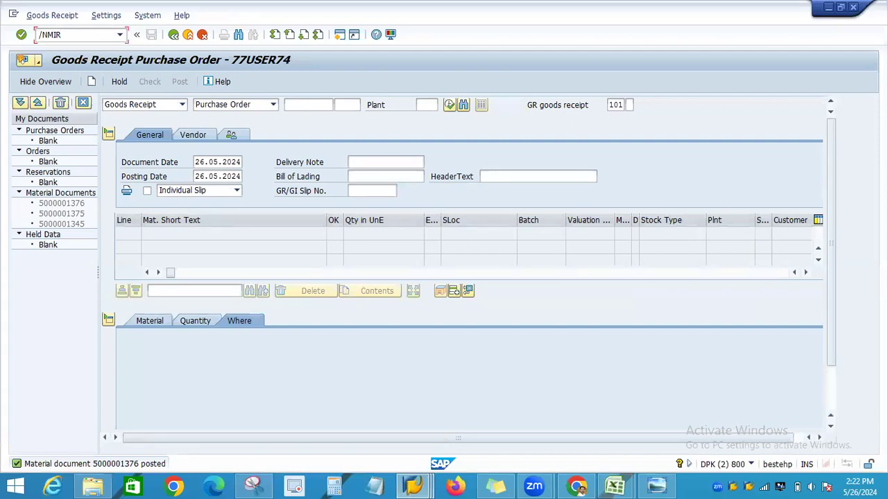
{"action": "type", "text": "/NMIRO"}
{"action": "key", "text": "Return"}
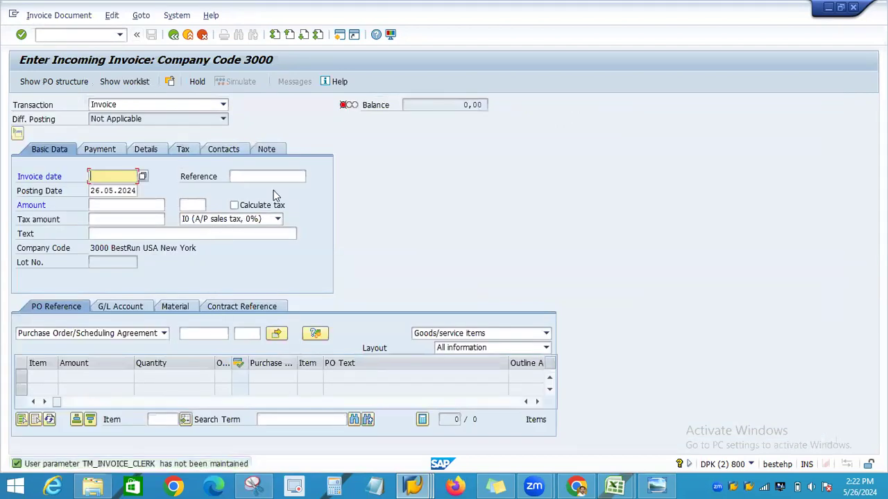
Copy the PO number from cell B23 of Excel's BATCH_15_Jan_2023 workbook and paste it as the SAP incoming invoice's Reference.
{"action": "left_click", "coordinate": [279, 179]}
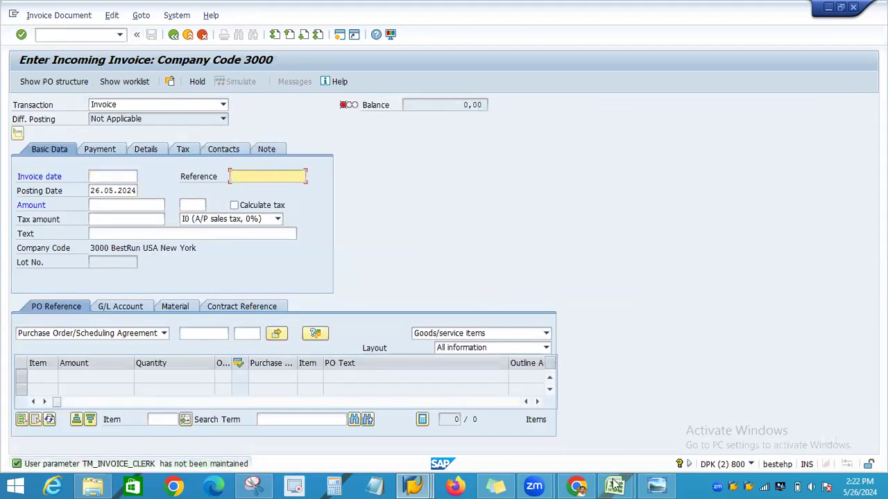
{"action": "mouse_move", "coordinate": [615, 486]}
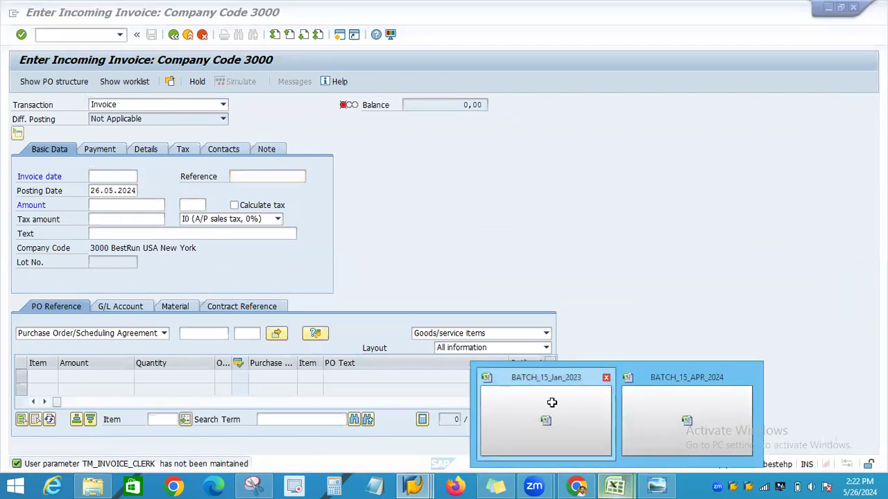
{"action": "left_click", "coordinate": [553, 405]}
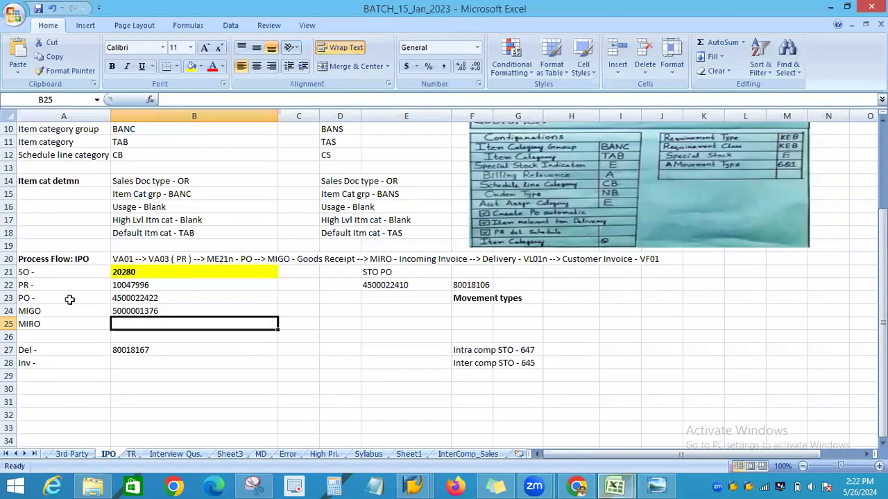
{"action": "left_click", "coordinate": [125, 299]}
{"action": "left_click_drag", "start_coordinate": [210, 99], "coordinate": [159, 100]}
{"action": "key", "text": "ctrl+c"}
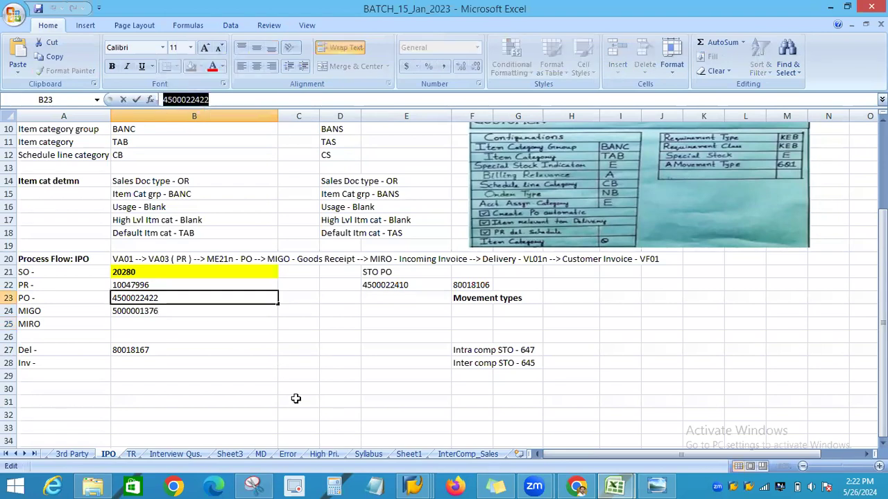
{"action": "key", "text": "alt+Tab"}
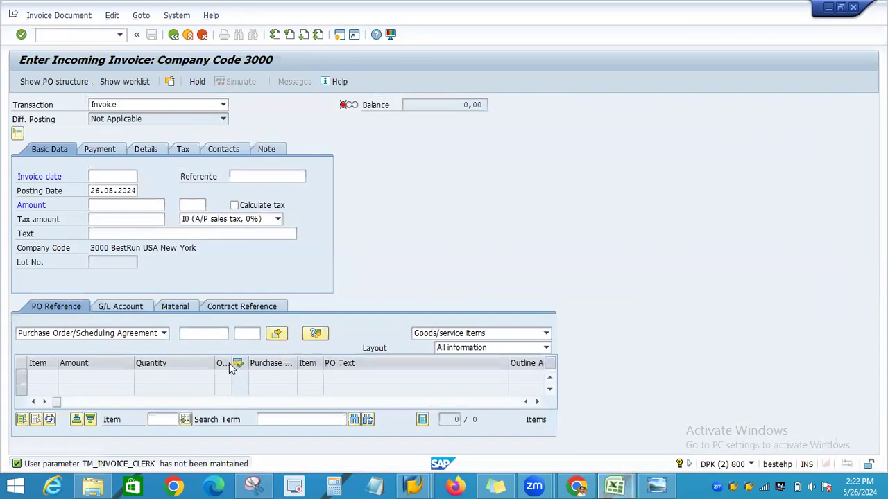
{"action": "key", "text": "ctrl+v"}
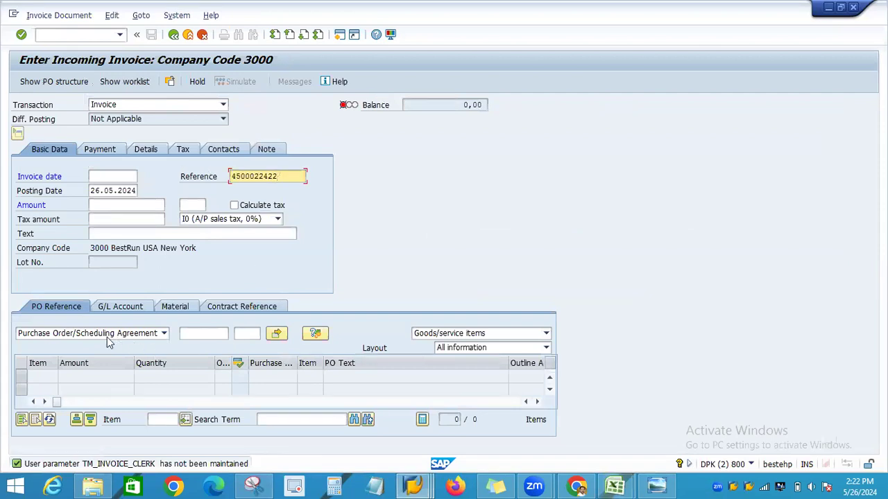
Paste the PO number as the invoice's purchasing document and set the invoice date to 26.05.2024 to load the PO item.
{"action": "left_click", "coordinate": [195, 334]}
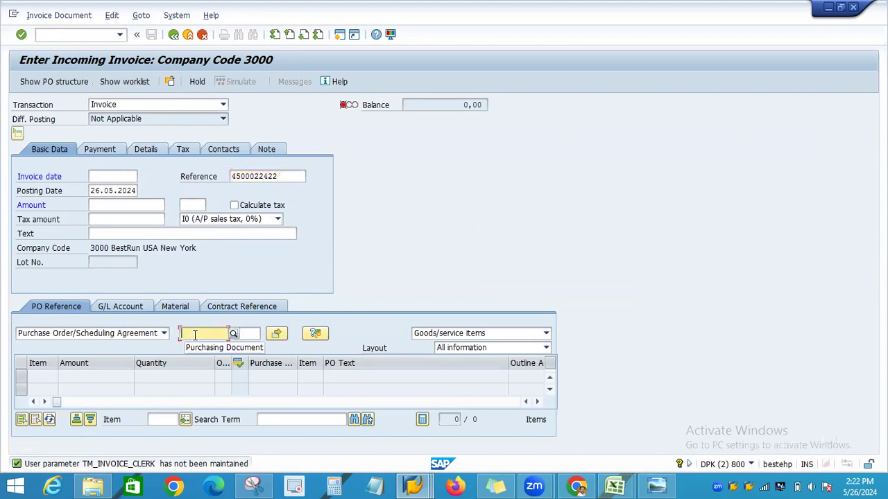
{"action": "key", "text": "ctrl+v"}
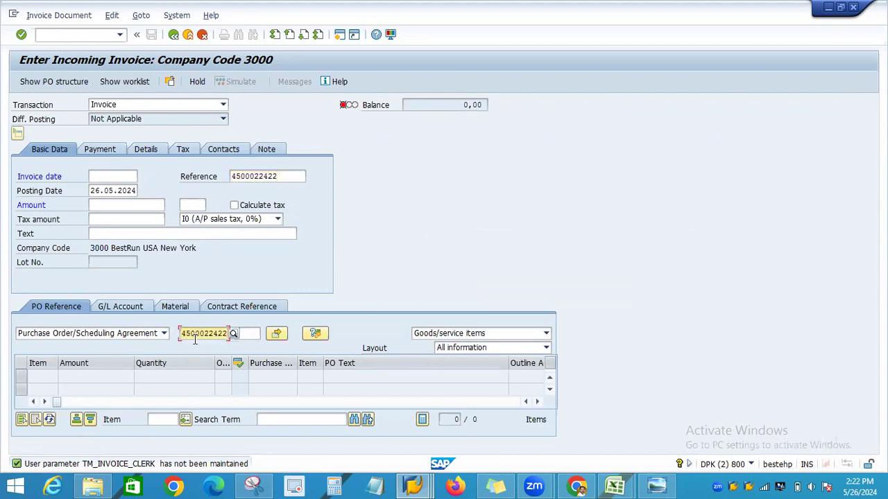
{"action": "key", "text": "Return"}
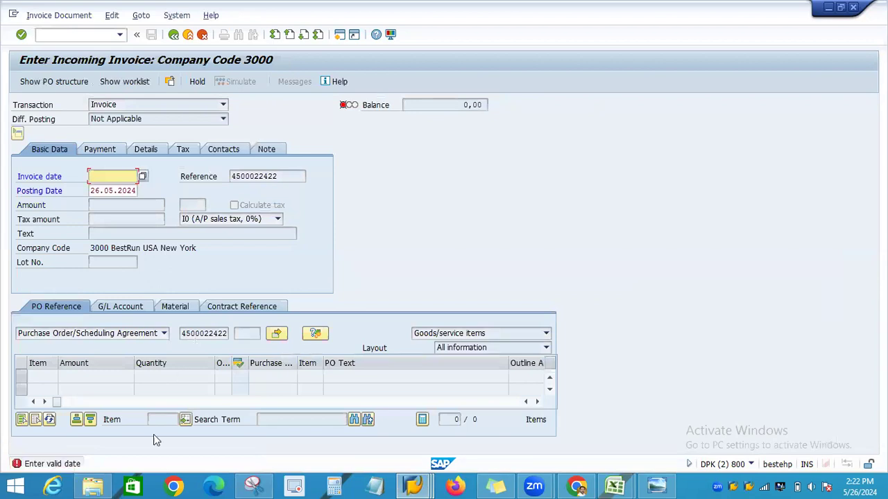
{"action": "left_click", "coordinate": [96, 176]}
{"action": "left_click", "coordinate": [103, 192]}
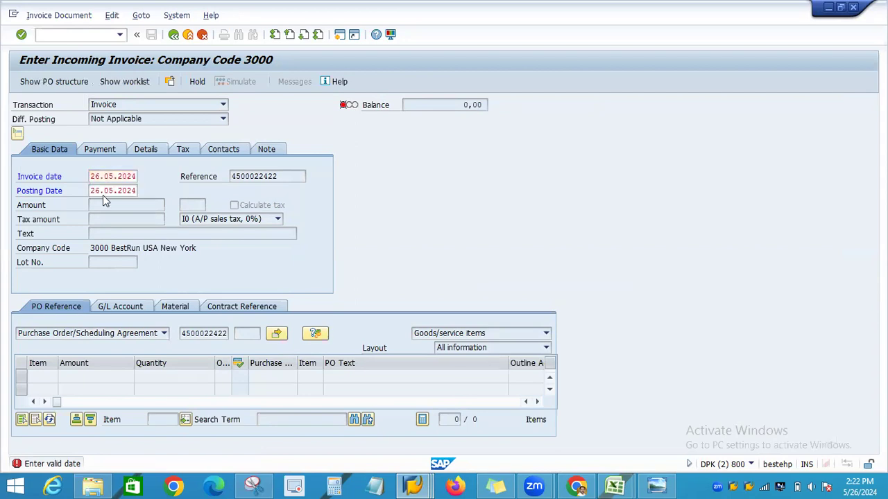
{"action": "key", "text": "Return"}
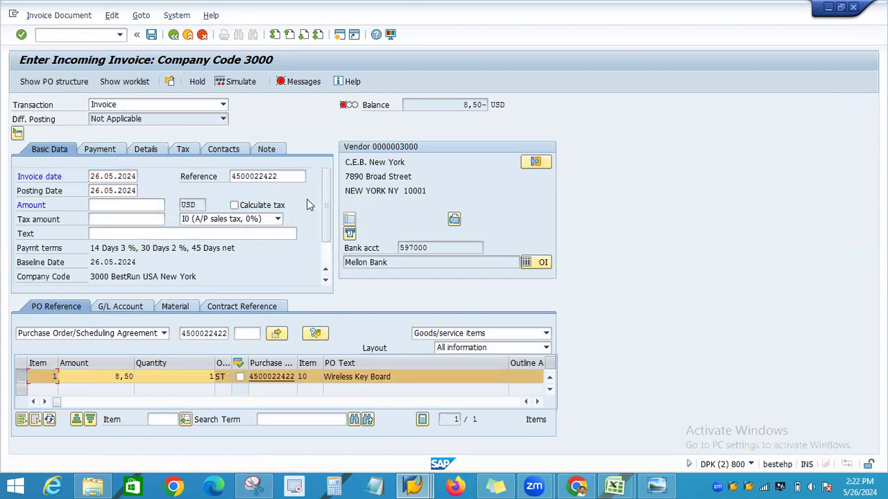
Enable Calculate tax and enter the balance of 8,59 as the invoice amount, accepting the duplicate-invoice check.
{"action": "left_click", "coordinate": [234, 205]}
{"action": "key", "text": "Return"}
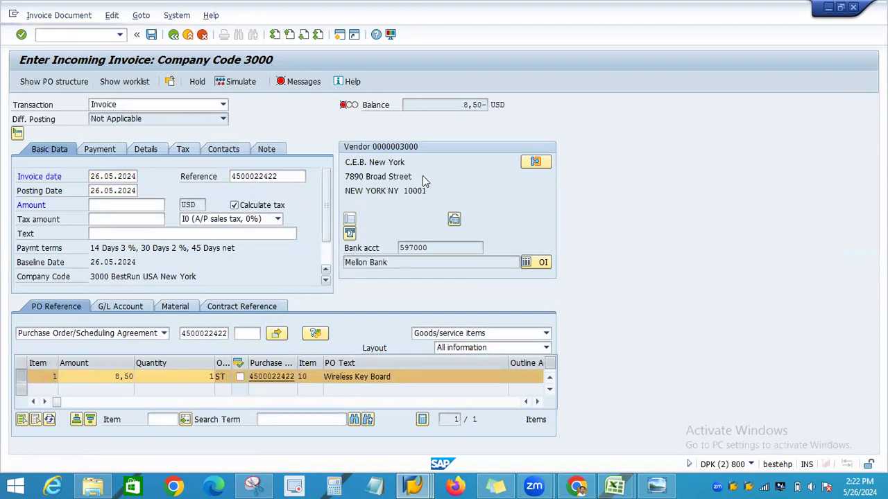
{"action": "left_click", "coordinate": [480, 103]}
{"action": "left_click_drag", "start_coordinate": [484, 105], "coordinate": [463, 104]}
{"action": "left_click", "coordinate": [487, 104]}
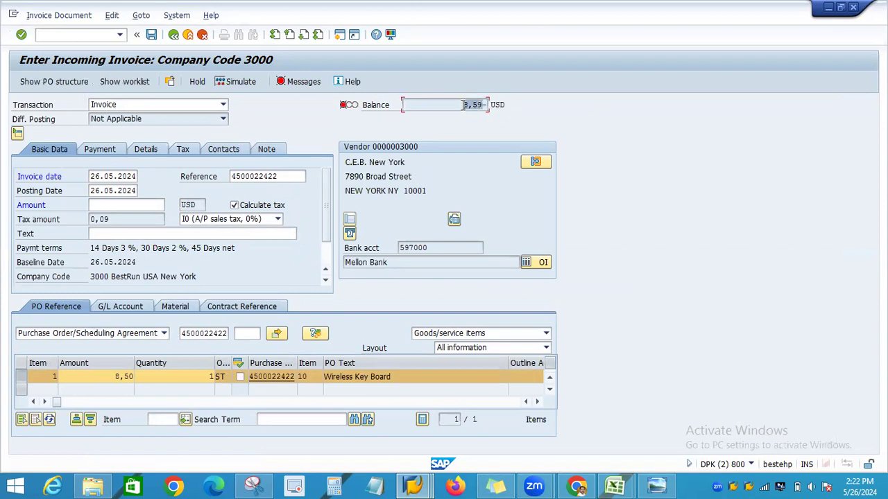
{"action": "key", "text": "ctrl+c"}
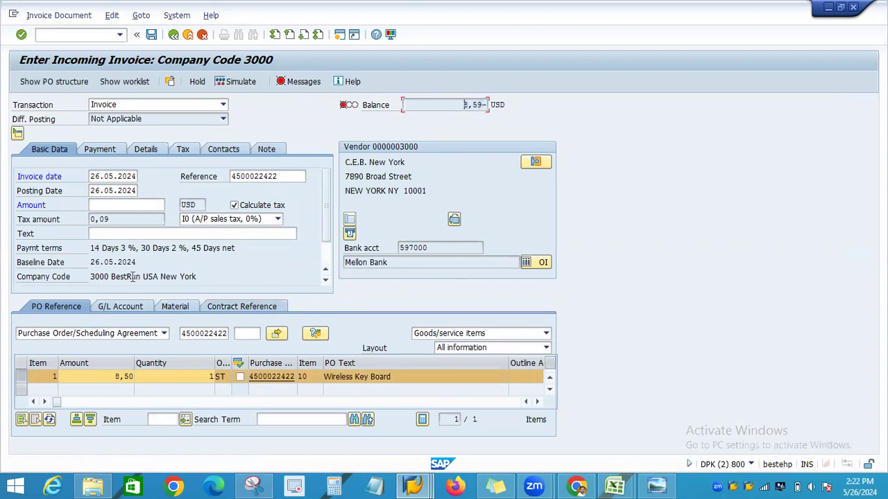
{"action": "left_click", "coordinate": [123, 204]}
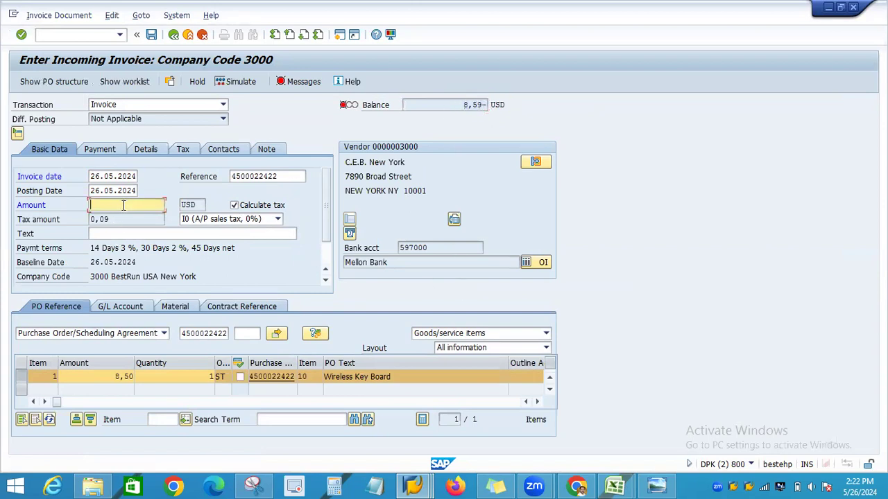
{"action": "left_click", "coordinate": [21, 35]}
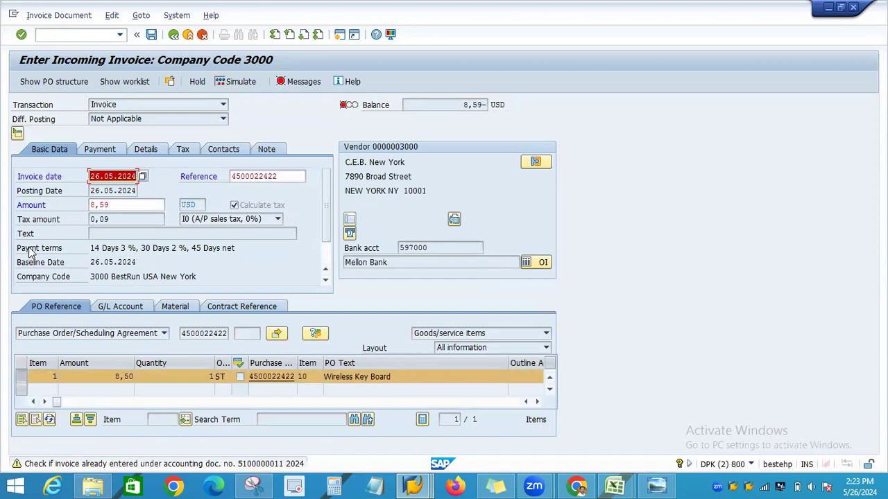
{"action": "left_click", "coordinate": [21, 35]}
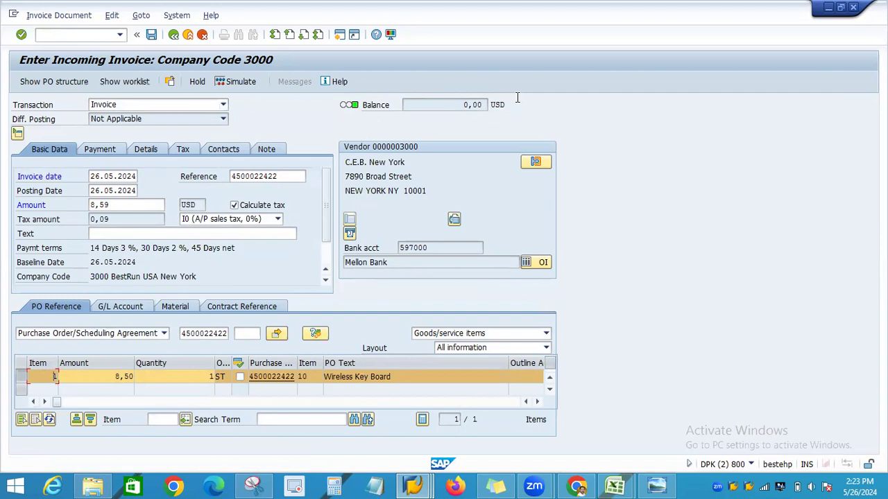
Simulate the incoming invoice's accounting entries, close the simulation and post the invoice.
{"action": "left_click", "coordinate": [234, 84]}
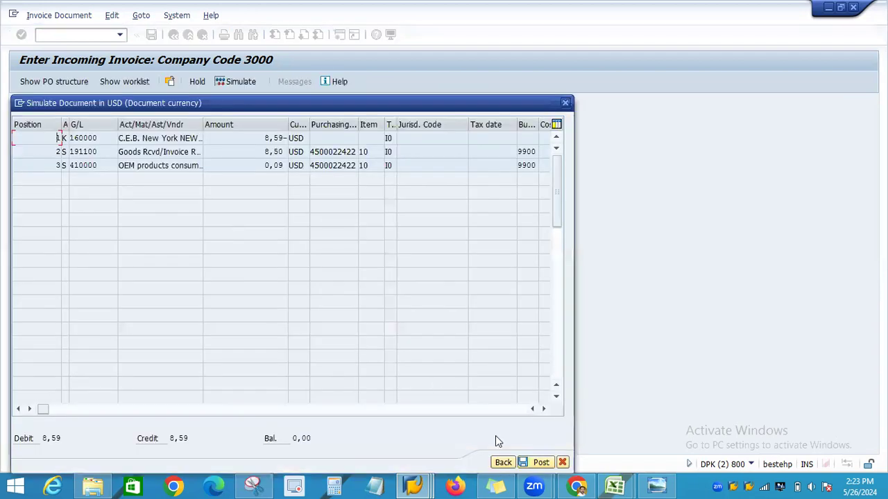
{"action": "key", "text": "Escape"}
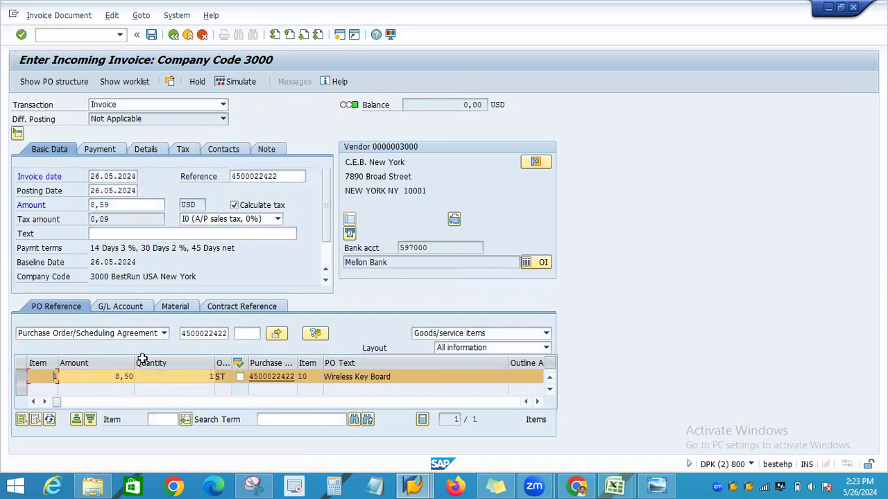
{"action": "left_click", "coordinate": [153, 36]}
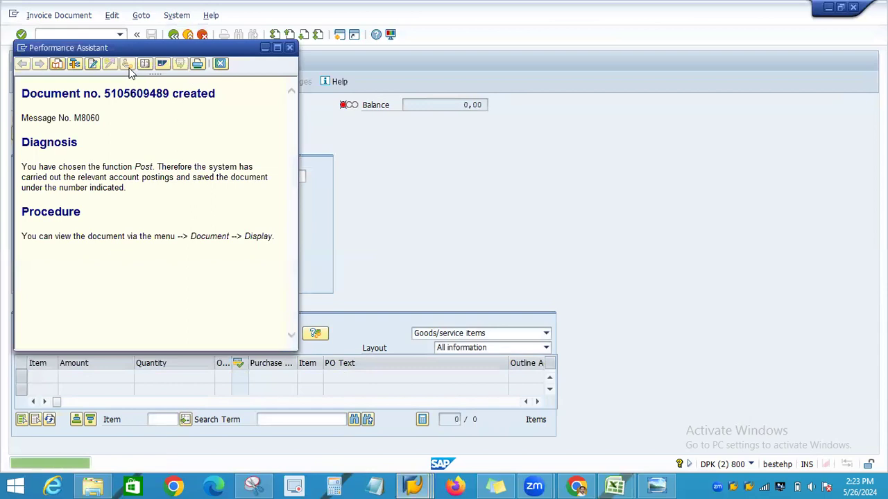
Copy the posted invoice document number and, in Excel's BATCH_15_Jan_2023 workbook, paste it beside the MIRO label in cell B25.
{"action": "double_click", "coordinate": [119, 97]}
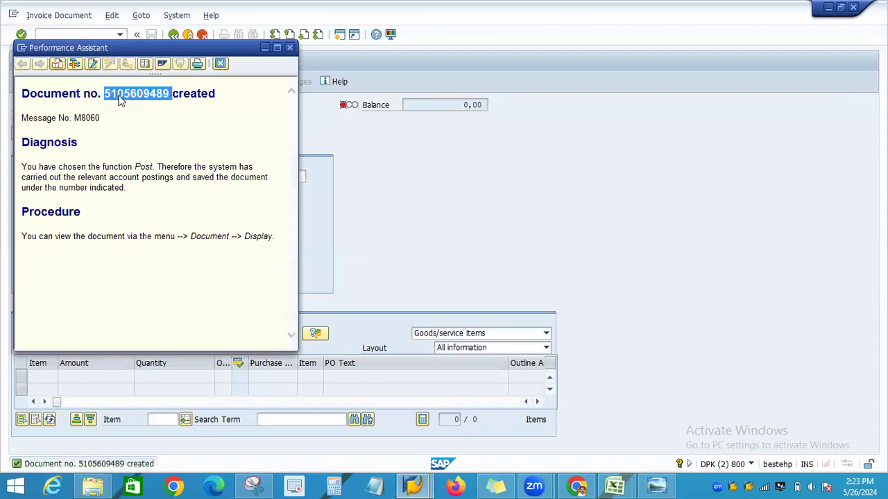
{"action": "left_click", "coordinate": [615, 485]}
{"action": "left_click", "coordinate": [565, 403]}
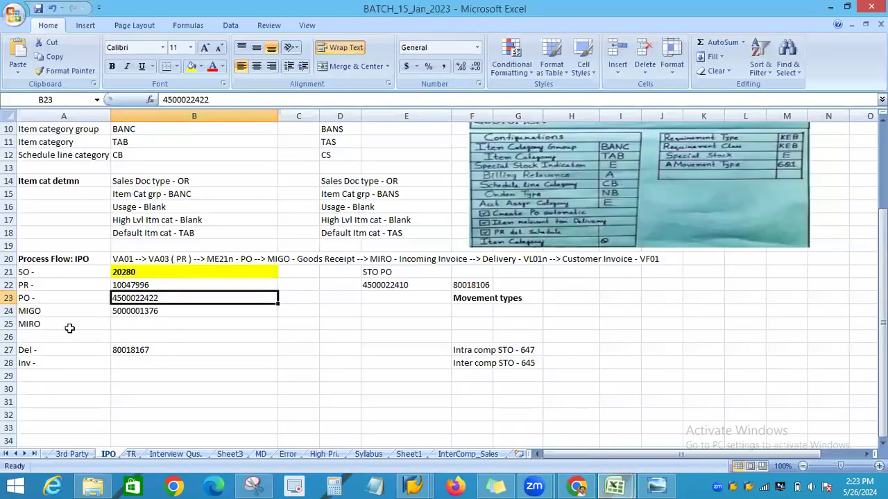
{"action": "left_click", "coordinate": [142, 324]}
{"action": "double_click", "coordinate": [142, 324]}
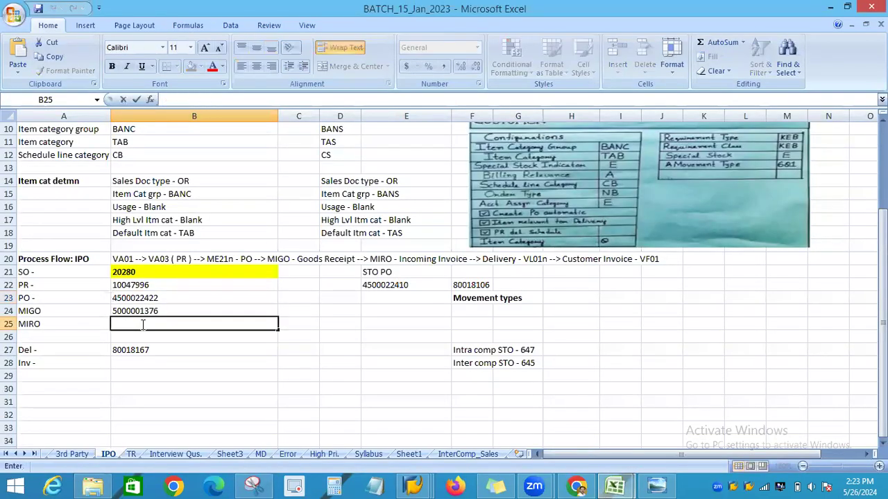
{"action": "key", "text": "ctrl+v"}
{"action": "left_click", "coordinate": [202, 351]}
Review the IPO process diagram, then switch to the SAP stock overview session for material SD-1000.
{"action": "scroll", "coordinate": [706, 340], "scroll_direction": "up", "scroll_amount": 3}
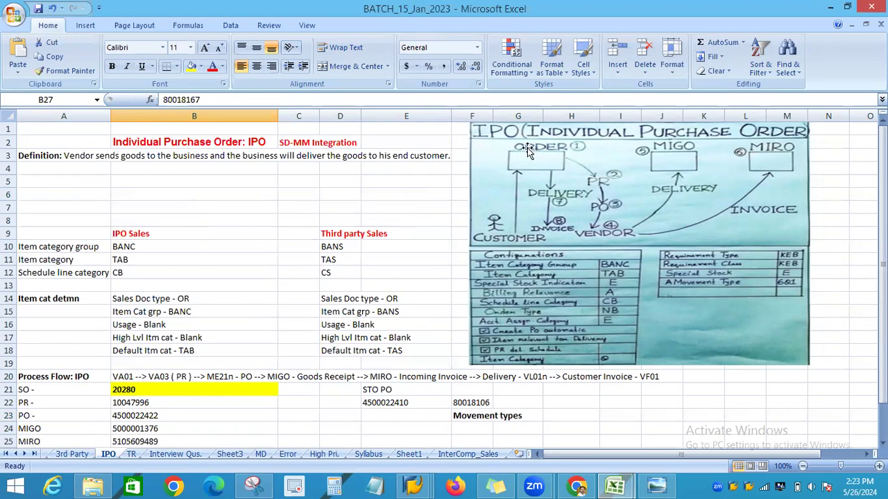
{"action": "left_click", "coordinate": [415, 486]}
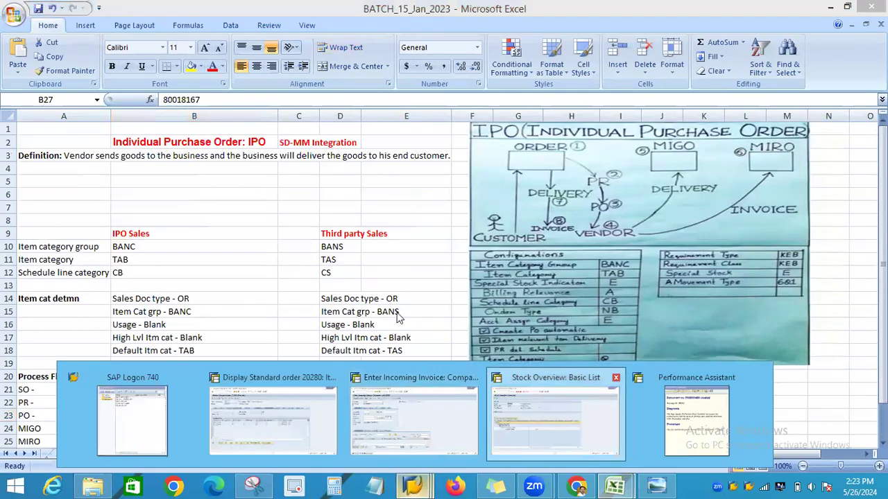
{"action": "left_click", "coordinate": [555, 416]}
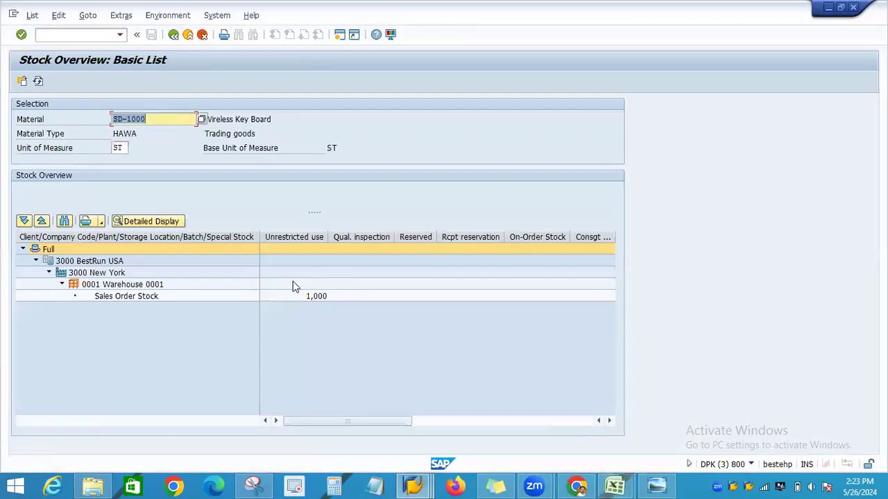
Review the IPO process flow and recorded document numbers in Excel, then switch back to the SAP incoming invoice session.
{"action": "left_click", "coordinate": [615, 485]}
{"action": "left_click", "coordinate": [541, 416]}
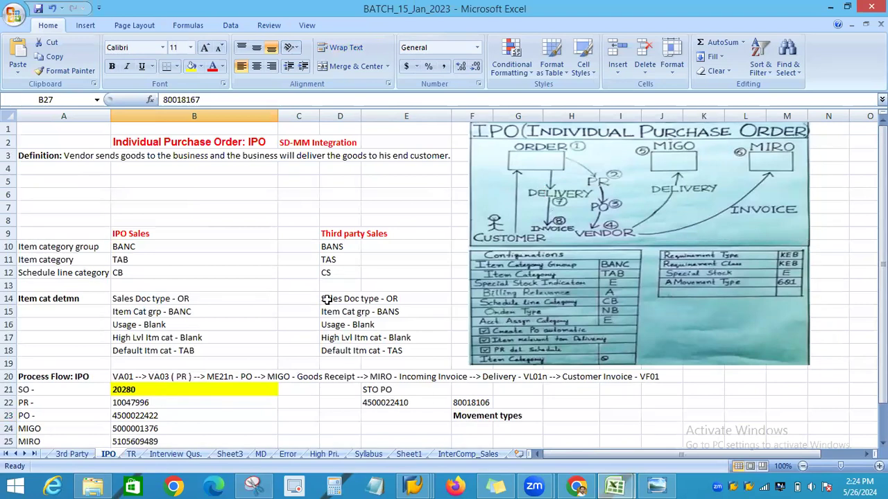
{"action": "scroll", "coordinate": [326, 299], "scroll_direction": "down", "scroll_amount": 2}
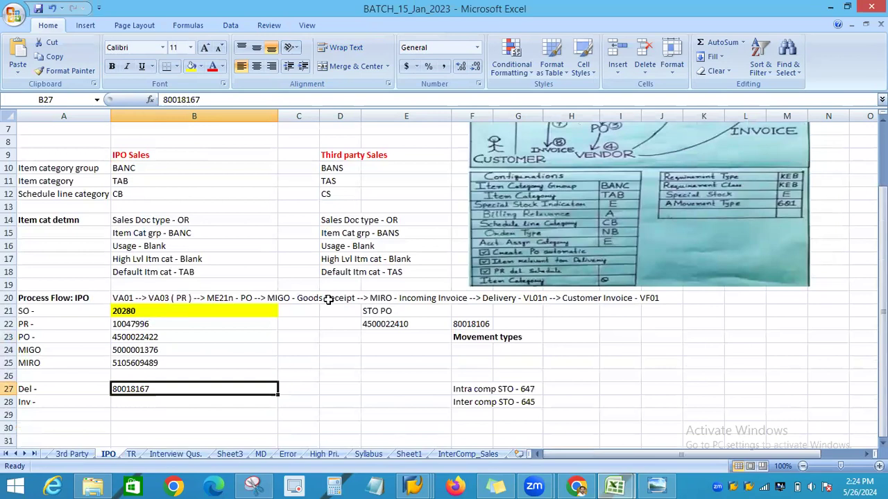
{"action": "left_click", "coordinate": [413, 486]}
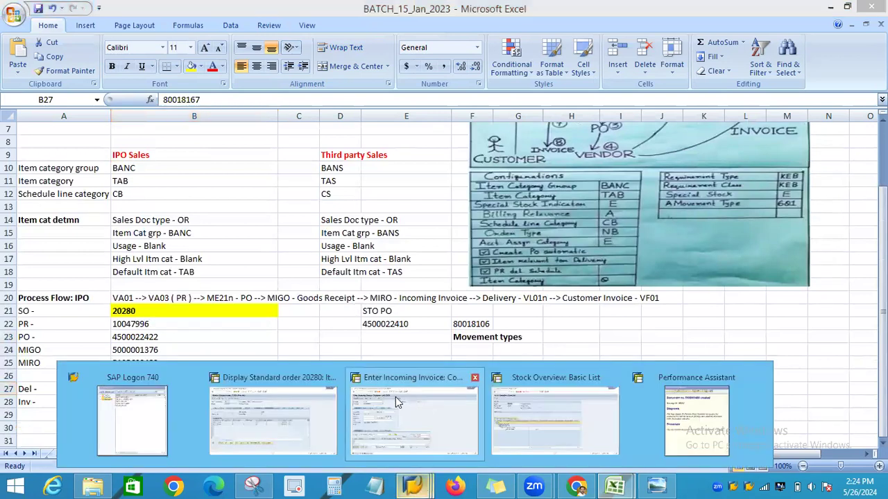
{"action": "left_click", "coordinate": [442, 406]}
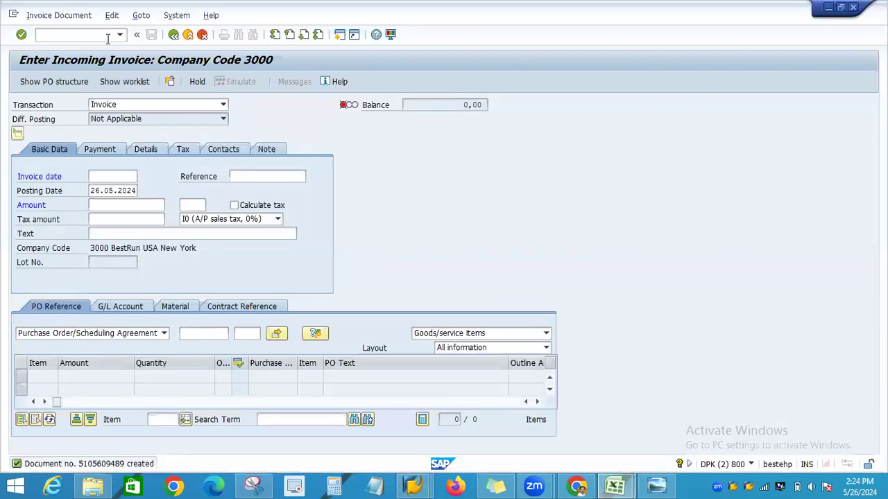
Open the IPO sales order for change with transaction /nva02, continuing to its overview with the SD-1000 item.
{"action": "left_click", "coordinate": [108, 38]}
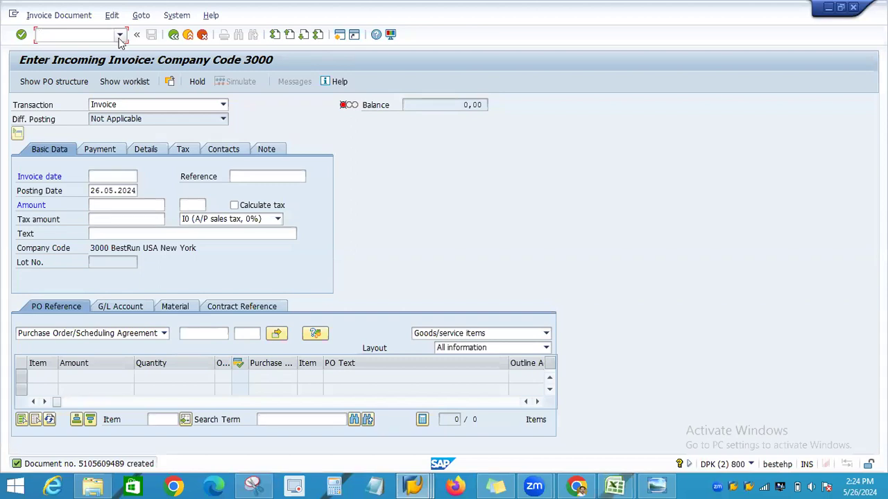
{"action": "left_click", "coordinate": [120, 36]}
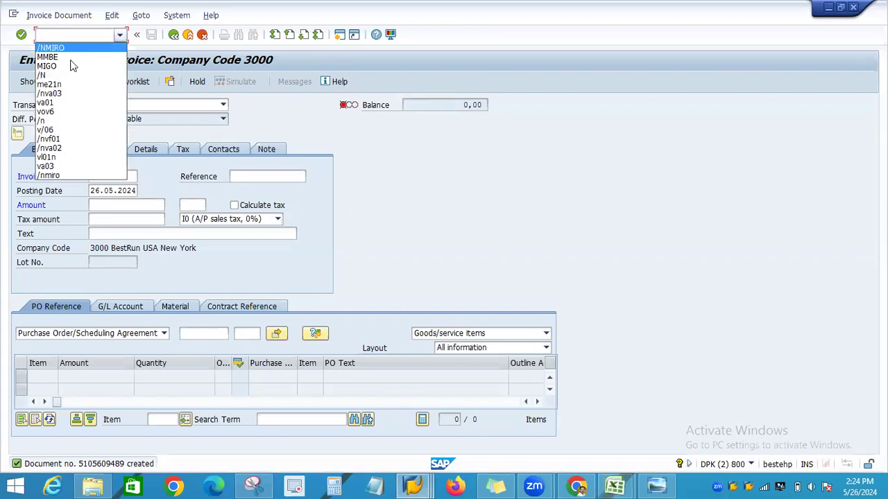
{"action": "left_click", "coordinate": [50, 148]}
{"action": "key", "text": "Return"}
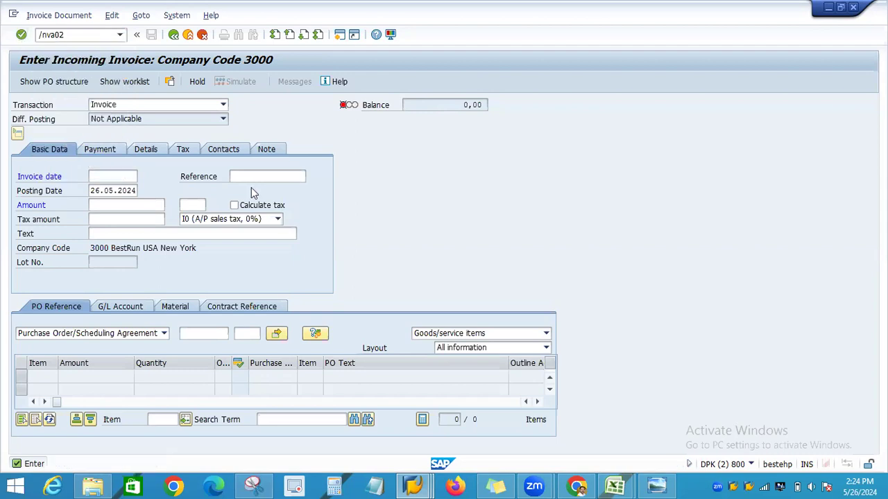
{"action": "left_click", "coordinate": [146, 131]}
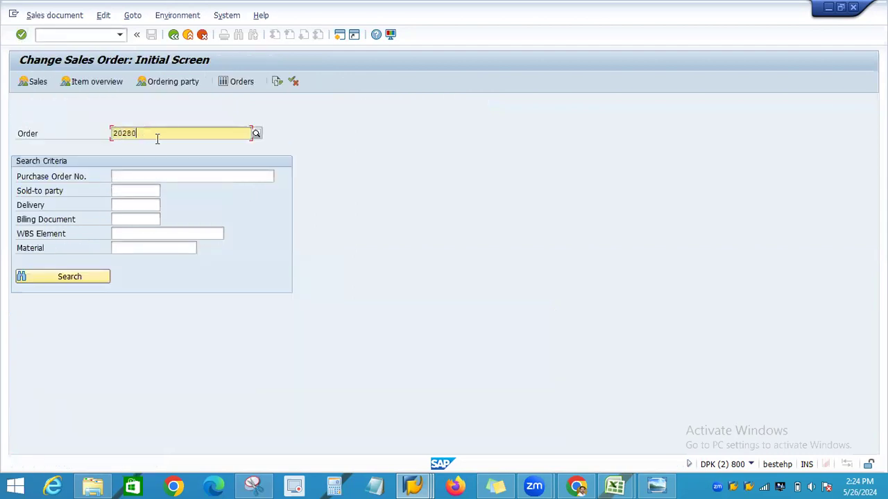
{"action": "left_click", "coordinate": [21, 36]}
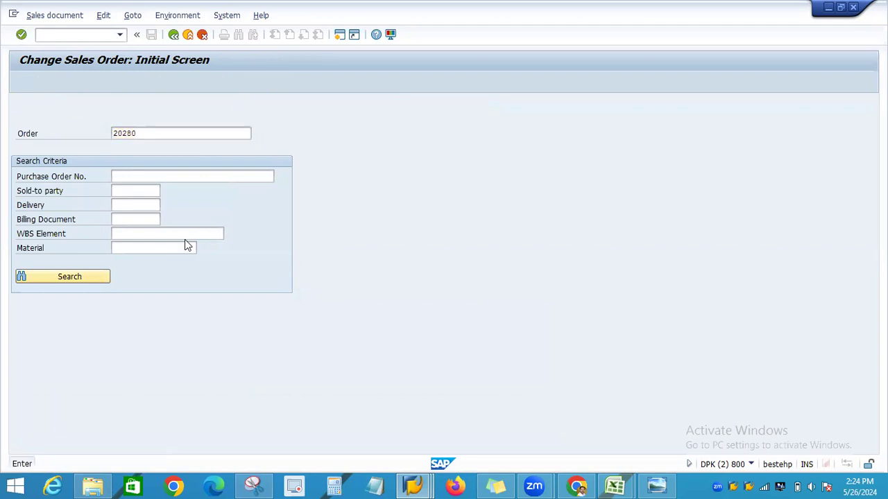
{"action": "left_click", "coordinate": [311, 365]}
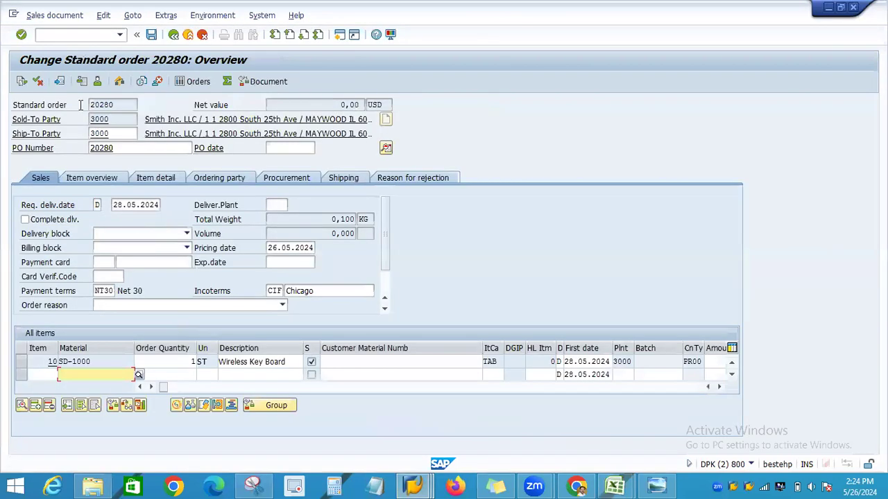
Try to create the outbound delivery directly from the sales order and leave the delivery log.
{"action": "left_click", "coordinate": [49, 15]}
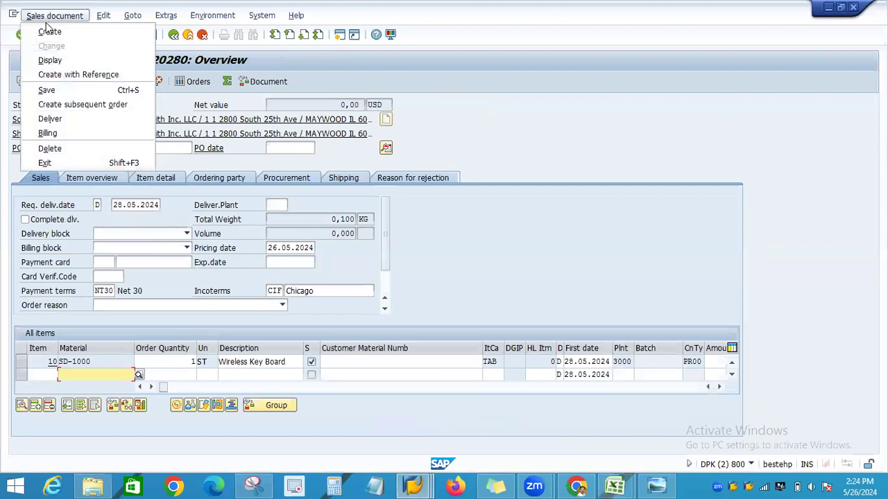
{"action": "left_click", "coordinate": [53, 120]}
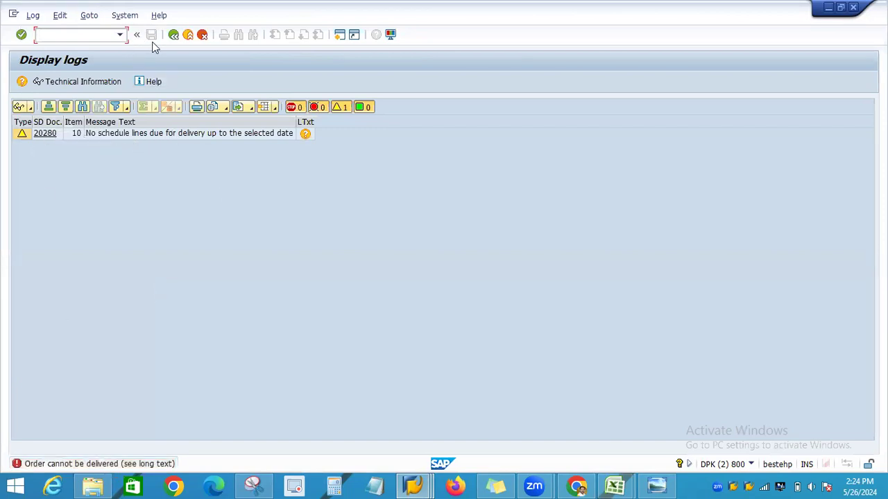
{"action": "left_click", "coordinate": [174, 34]}
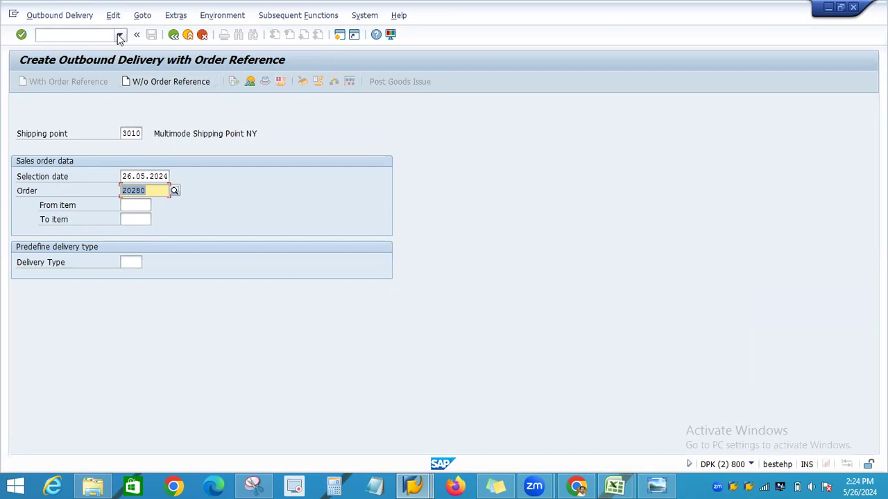
Display the sales order with transaction /nva03 and check the schedule line dates and quantities of item 10, SD-1000.
{"action": "left_click", "coordinate": [120, 34]}
{"action": "left_click", "coordinate": [532, 183]}
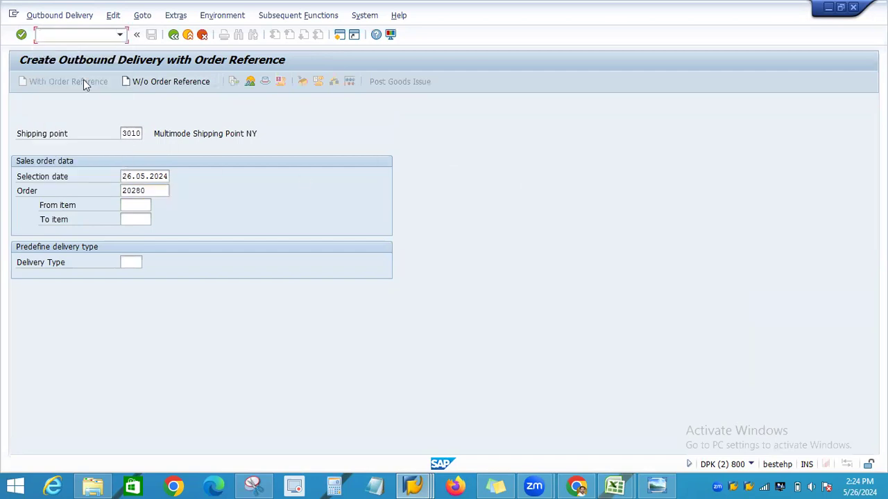
{"action": "left_click", "coordinate": [120, 34]}
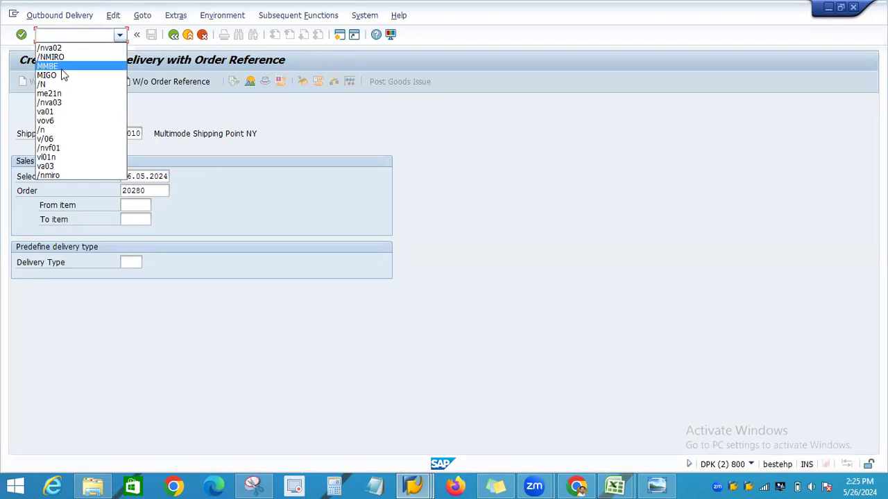
{"action": "left_click", "coordinate": [61, 102]}
{"action": "left_click", "coordinate": [21, 35]}
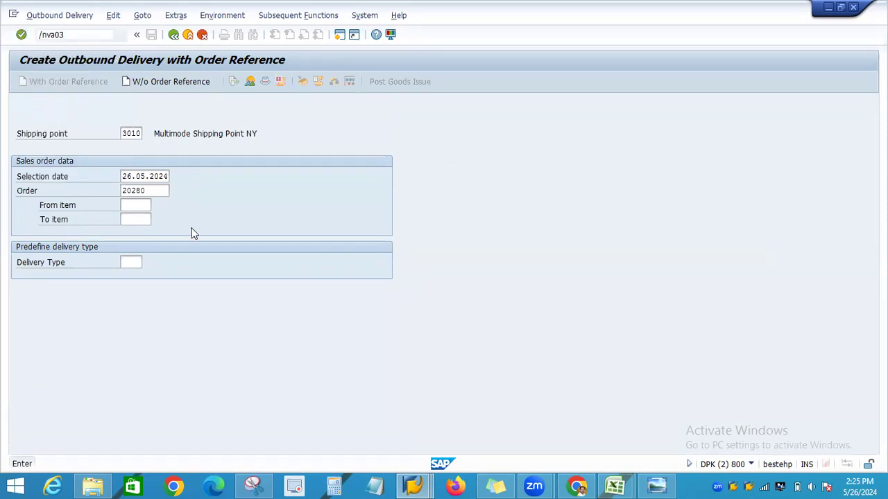
{"action": "left_click", "coordinate": [21, 34]}
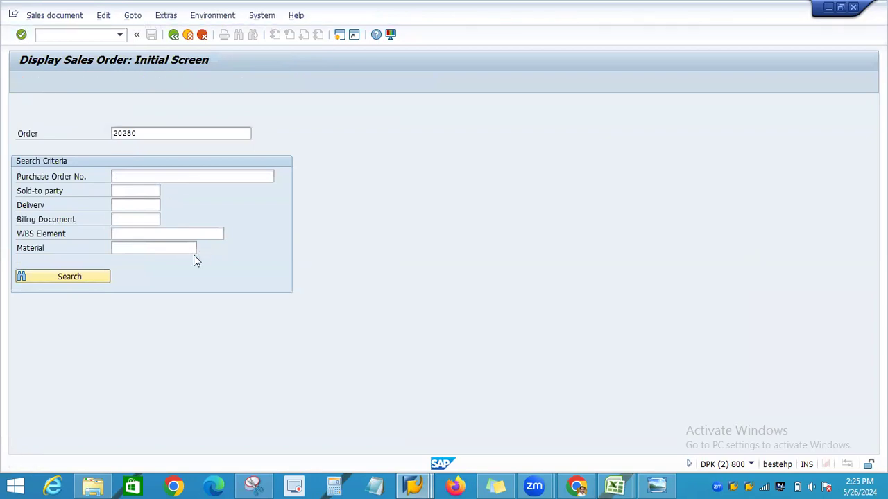
{"action": "double_click", "coordinate": [106, 361]}
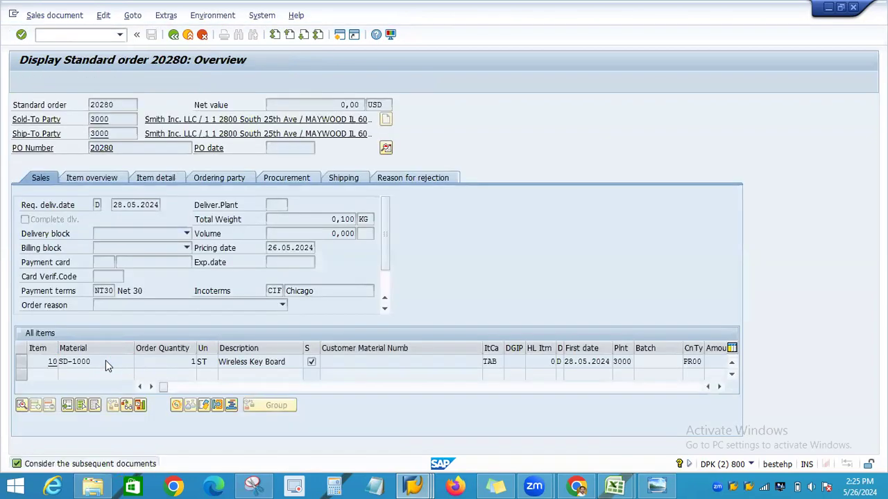
{"action": "left_click", "coordinate": [416, 150]}
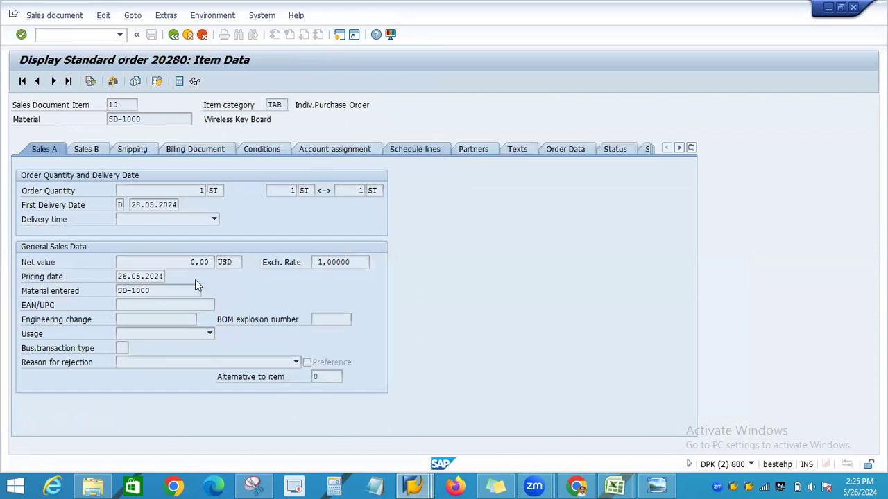
{"action": "left_click", "coordinate": [32, 258]}
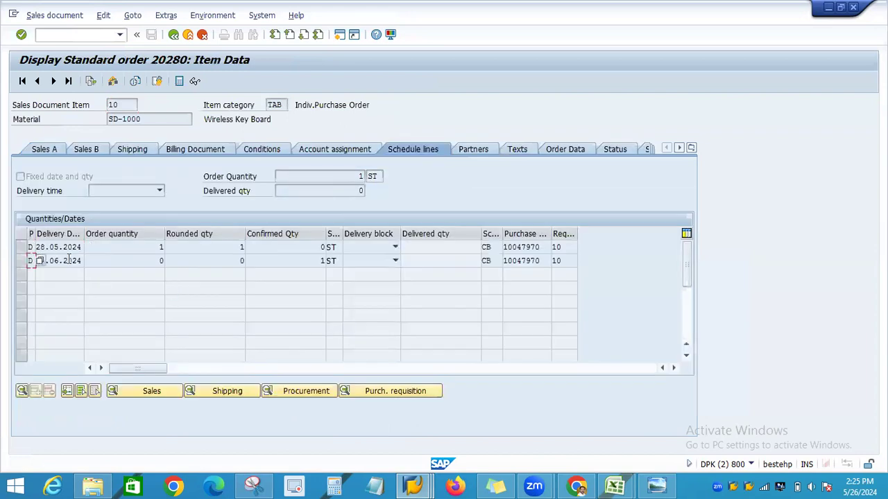
{"action": "left_click", "coordinate": [122, 261]}
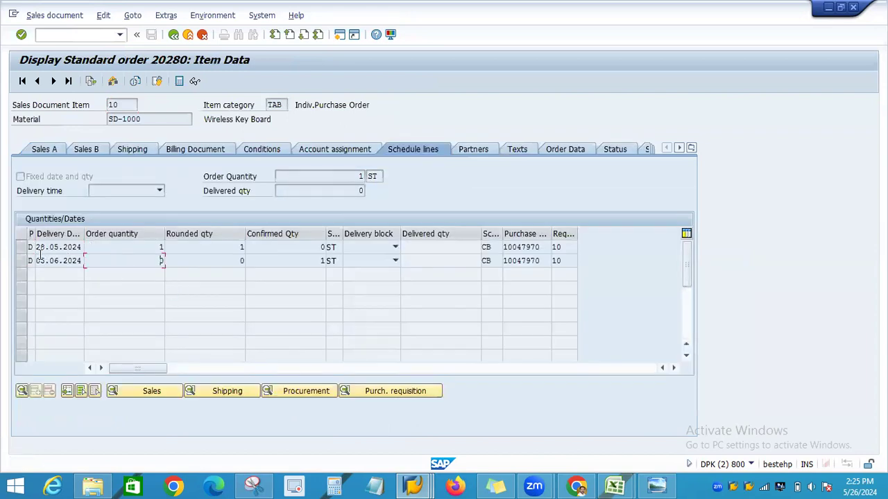
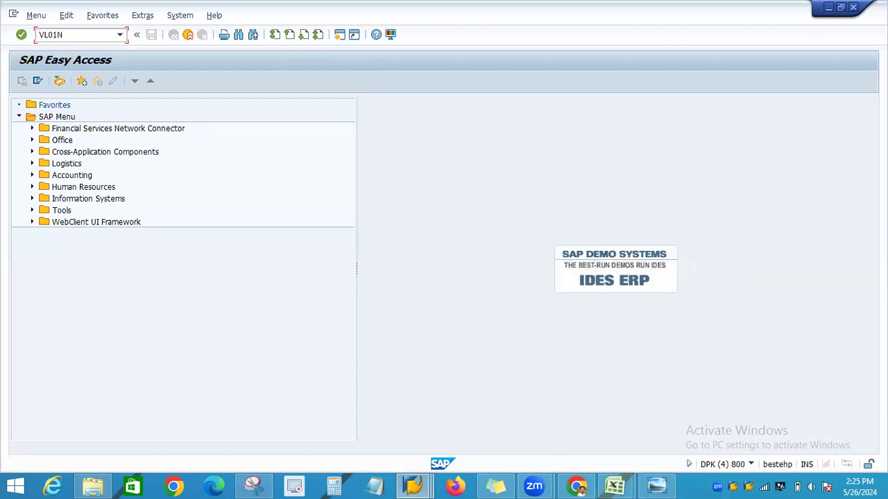
Check the selection date in delivery transaction VL01N and, with /nva03, the shipping data of the sales order's item 10.
{"action": "key", "text": "Return"}
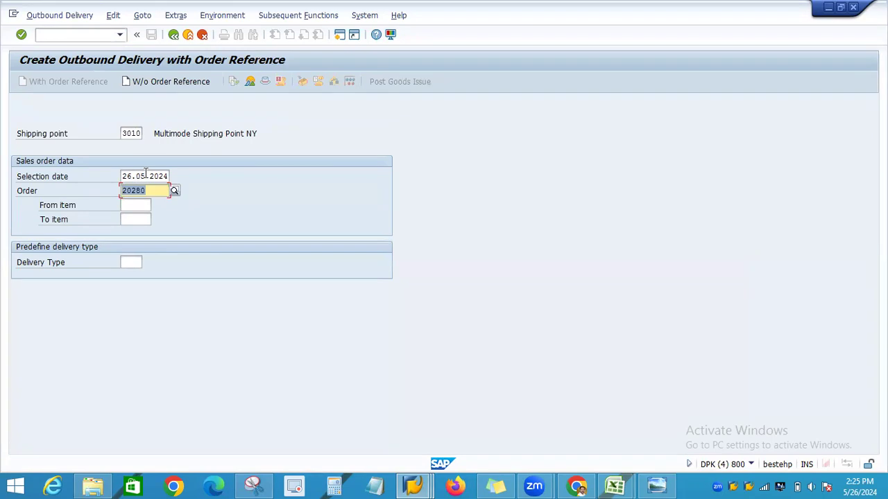
{"action": "left_click", "coordinate": [146, 173]}
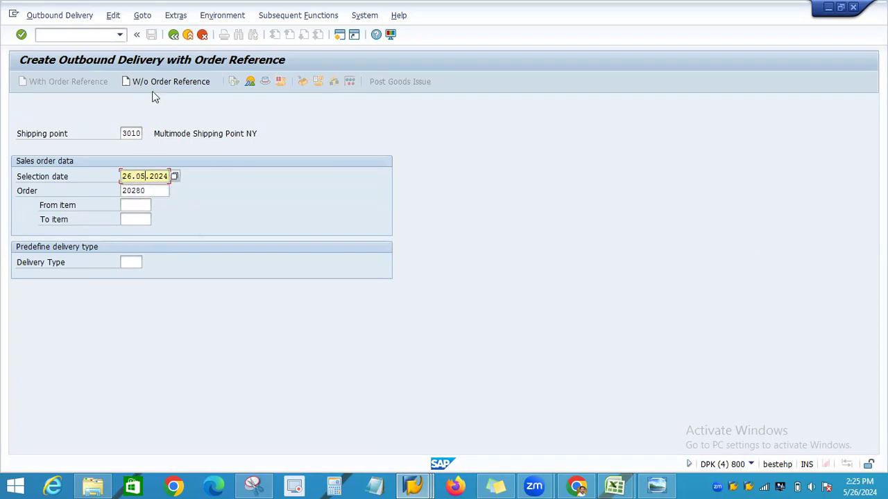
{"action": "left_click", "coordinate": [118, 36]}
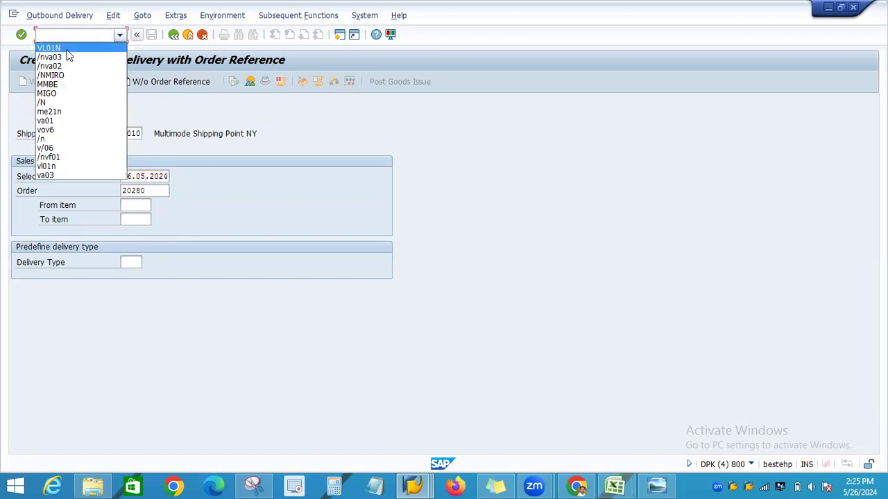
{"action": "left_click", "coordinate": [28, 50]}
{"action": "left_click", "coordinate": [21, 34]}
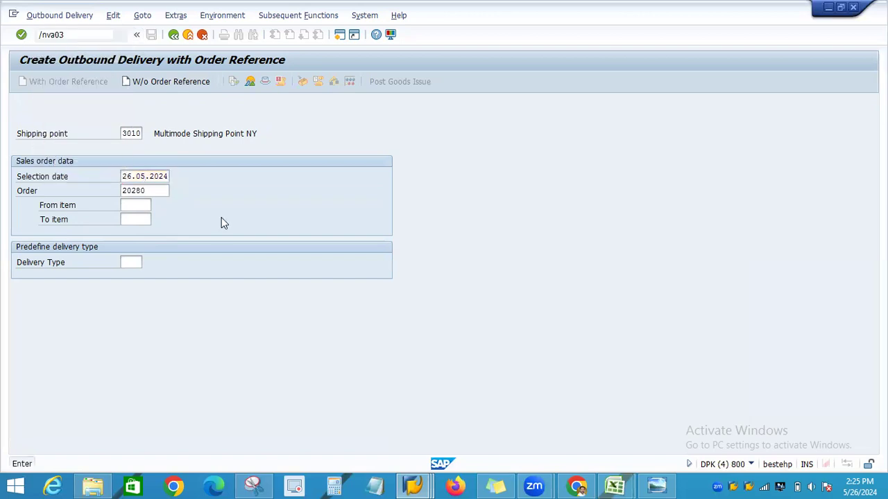
{"action": "left_click", "coordinate": [21, 34]}
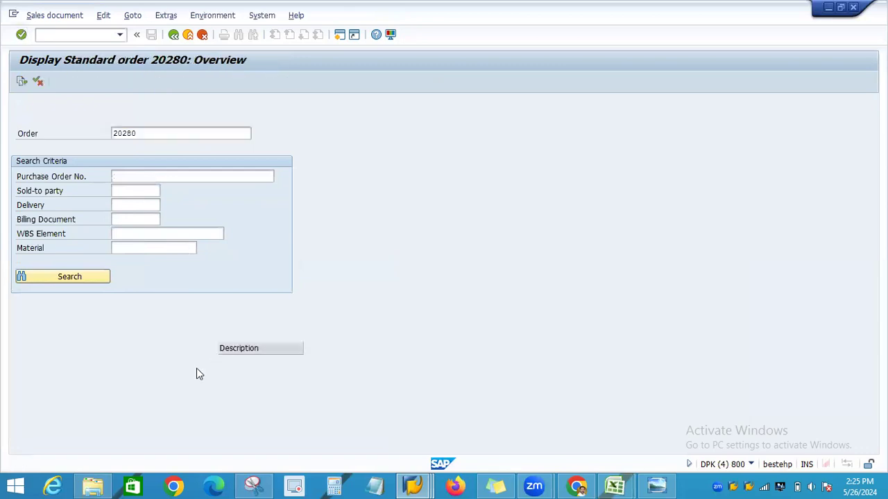
{"action": "double_click", "coordinate": [102, 365]}
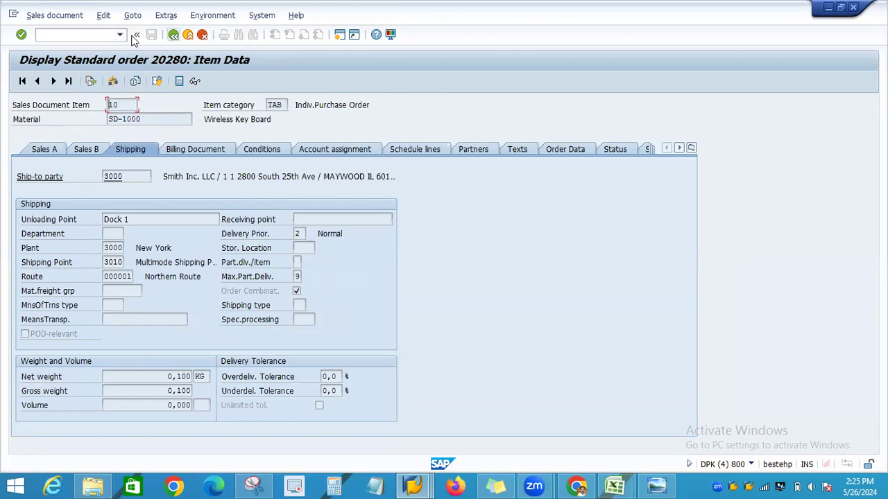
{"action": "left_click", "coordinate": [173, 35]}
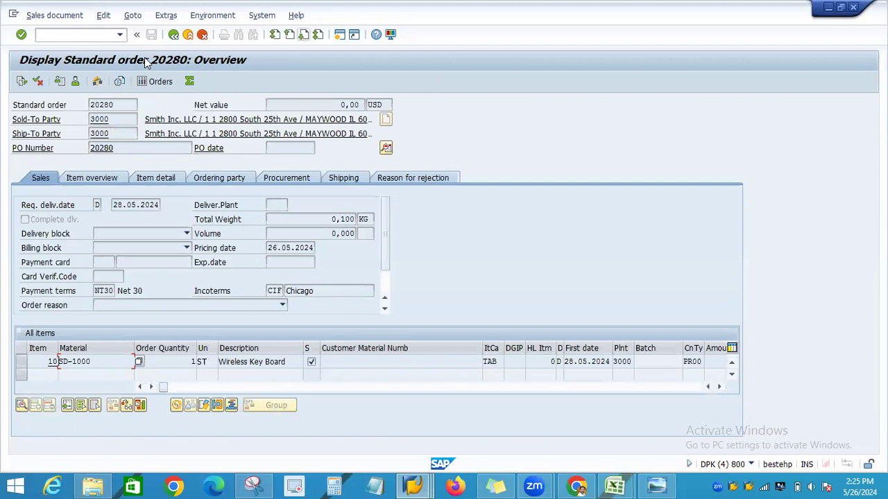
Close the two surplus sales order display sessions and switch to the stock overview session for material SD-1000.
{"action": "left_click", "coordinate": [411, 486]}
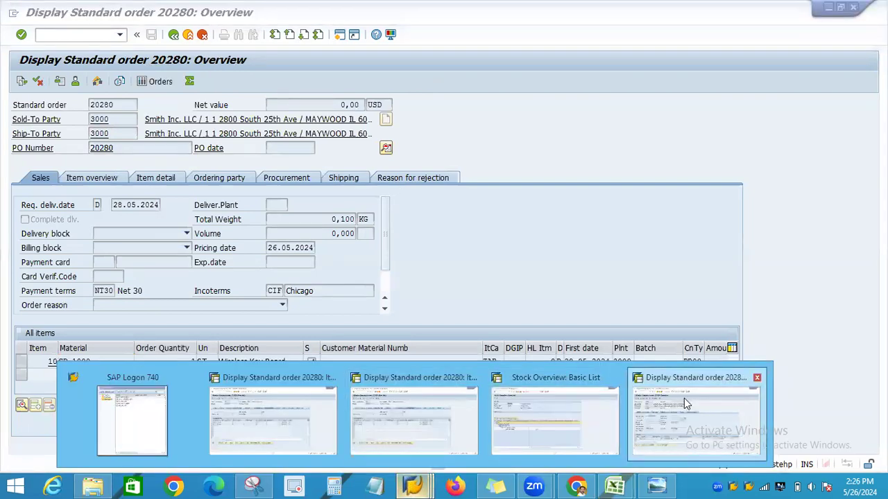
{"action": "left_click", "coordinate": [395, 402]}
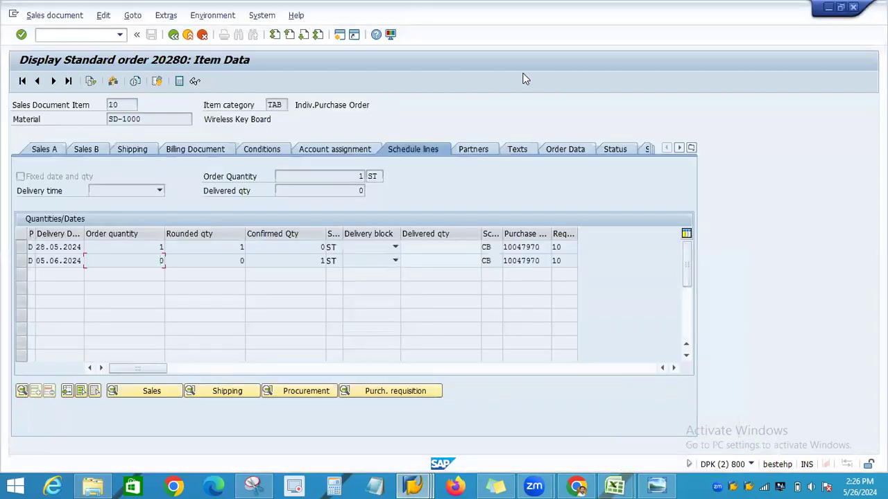
{"action": "key", "text": "F3"}
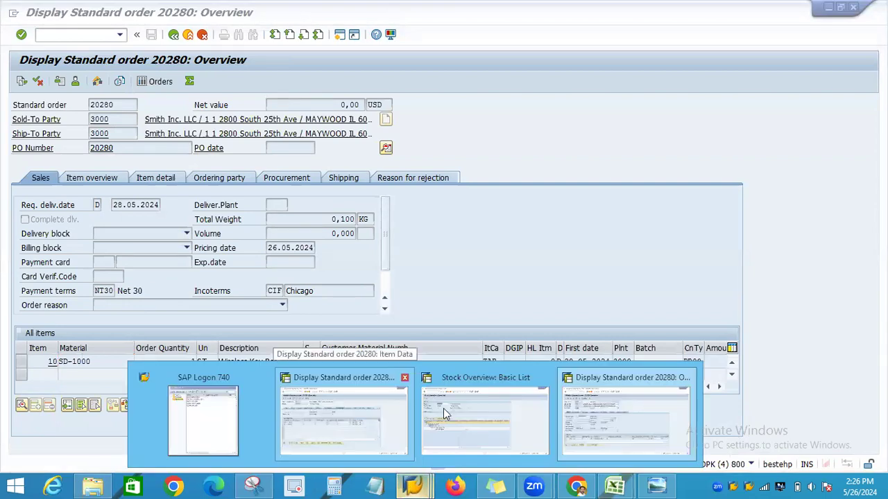
{"action": "left_click", "coordinate": [651, 410]}
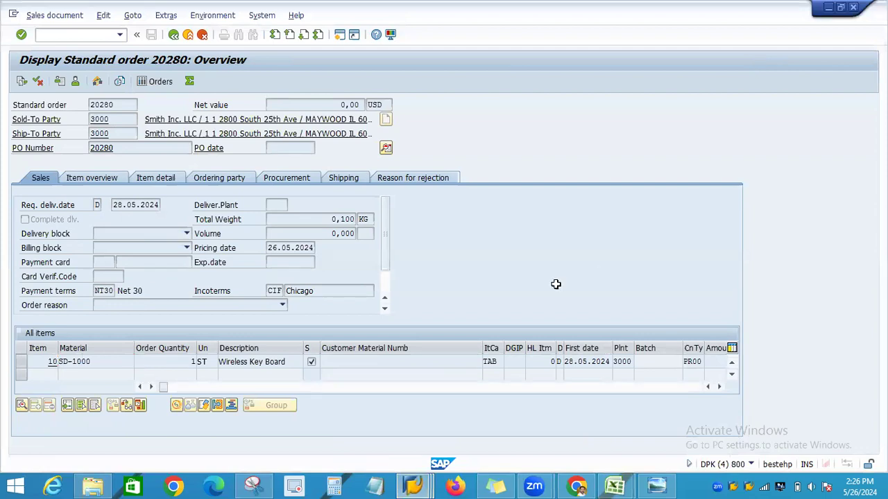
{"action": "left_click", "coordinate": [614, 487]}
{"action": "left_click", "coordinate": [415, 487]}
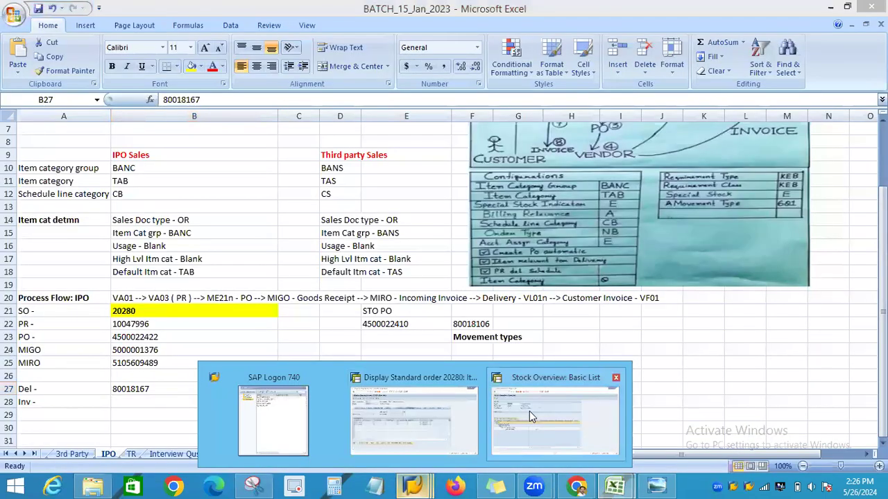
{"action": "left_click", "coordinate": [529, 414]}
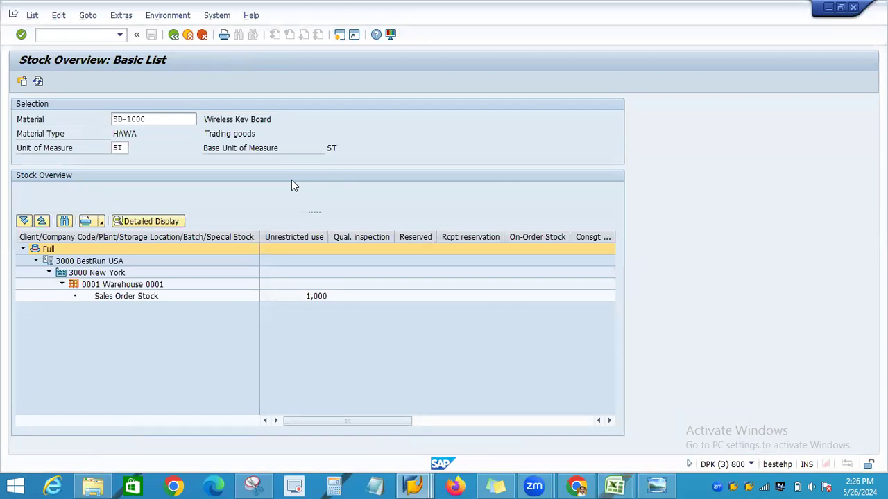
Open an additional SAP session and start outbound delivery creation with transaction VL01N.
{"action": "key", "text": "ctrl+n"}
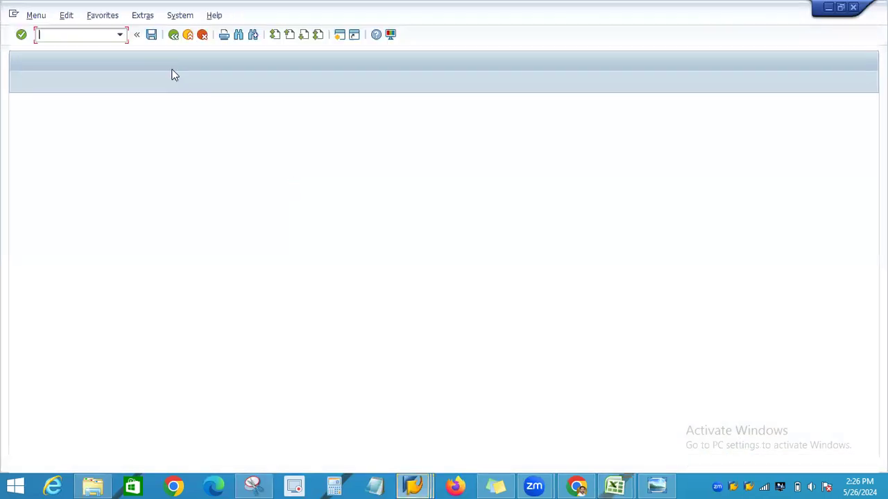
{"action": "left_click", "coordinate": [121, 35]}
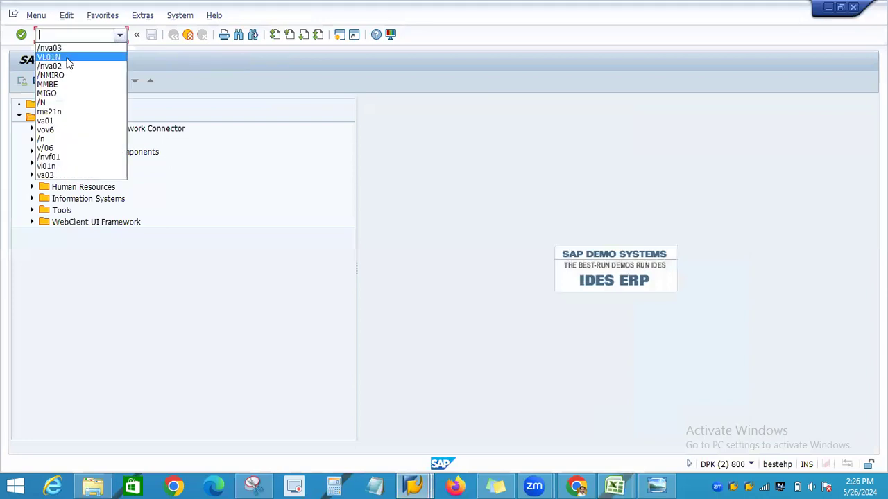
{"action": "left_click", "coordinate": [52, 44]}
{"action": "left_click", "coordinate": [21, 36]}
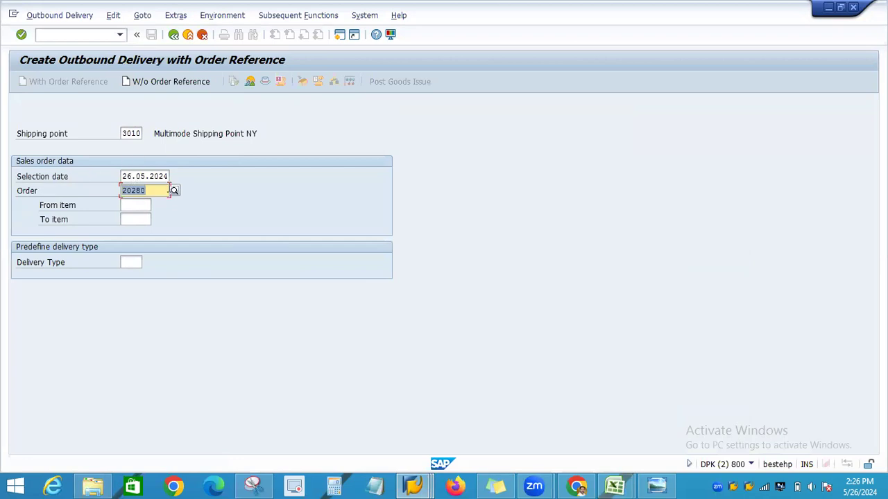
Check the schedule line delivery dates of item 10 in the sales order display session and return to the VL01N session.
{"action": "key", "text": "alt+Tab"}
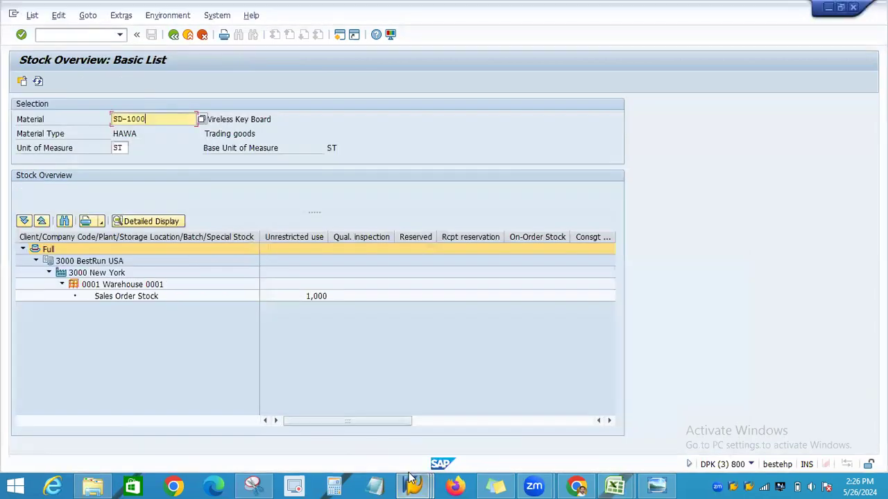
{"action": "left_click", "coordinate": [412, 484]}
{"action": "left_click", "coordinate": [345, 416]}
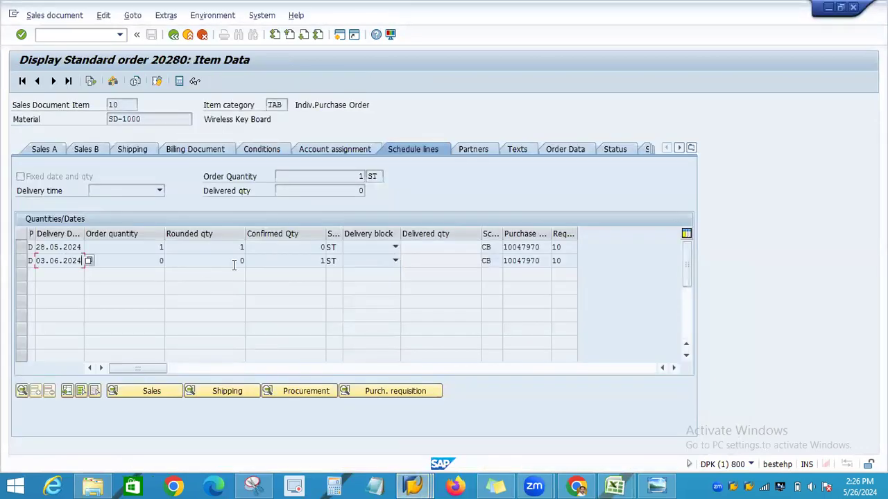
{"action": "key", "text": "alt+Tab"}
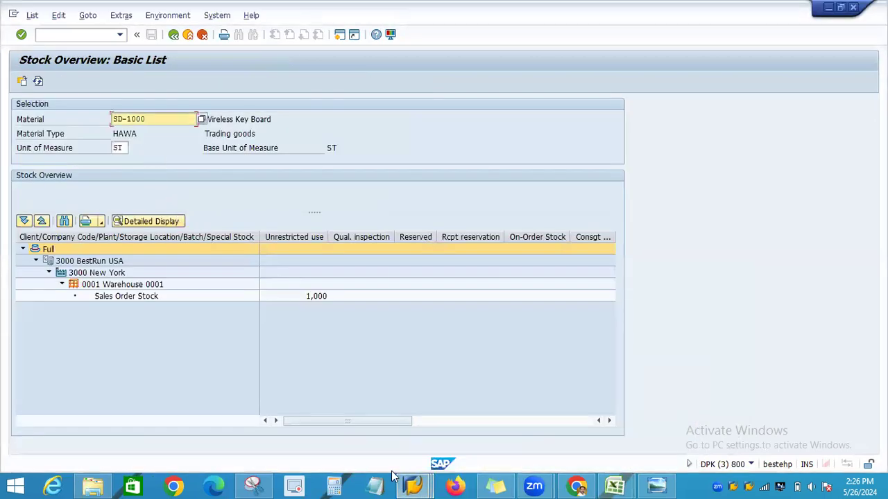
{"action": "left_click", "coordinate": [414, 486]}
{"action": "left_click", "coordinate": [344, 416]}
{"action": "left_click", "coordinate": [414, 485]}
{"action": "left_click", "coordinate": [496, 427]}
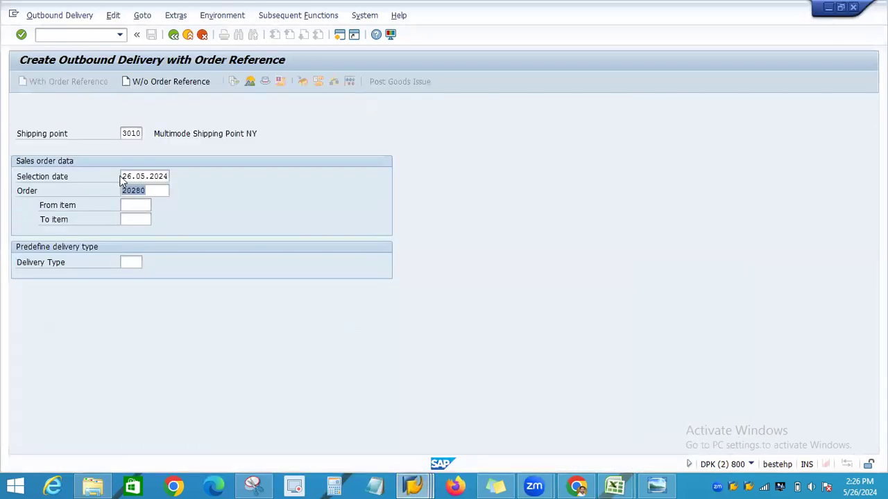
Set the selection date to 03.06.2024 and create the outbound delivery for the sales order.
{"action": "left_click", "coordinate": [123, 175]}
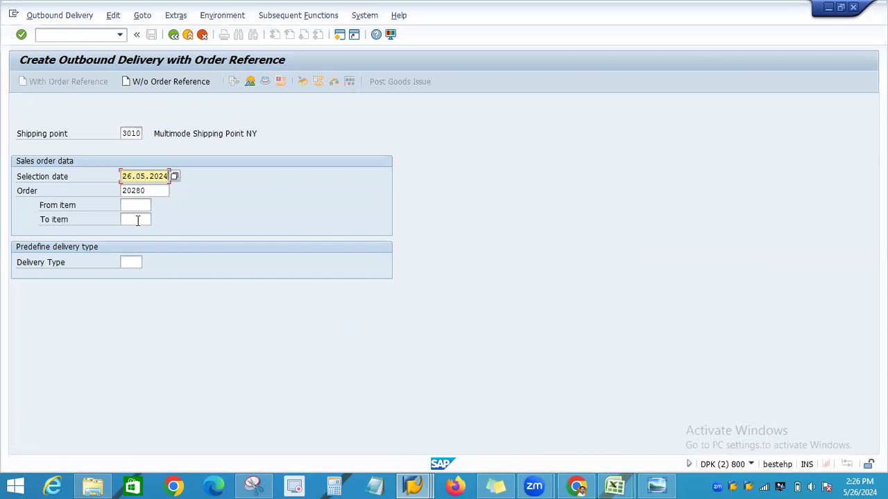
{"action": "key", "text": "BackSpace"}
{"action": "key", "text": "BackSpace"}
{"action": "key", "text": "BackSpace"}
{"action": "key", "text": "BackSpace"}
{"action": "key", "text": "BackSpace"}
{"action": "key", "text": "BackSpace"}
{"action": "key", "text": "BackSpace"}
{"action": "key", "text": "BackSpace"}
{"action": "key", "text": "BackSpace"}
{"action": "key", "text": "BackSpace"}
{"action": "type", "text": "03."}
{"action": "key", "text": "BackSpace"}
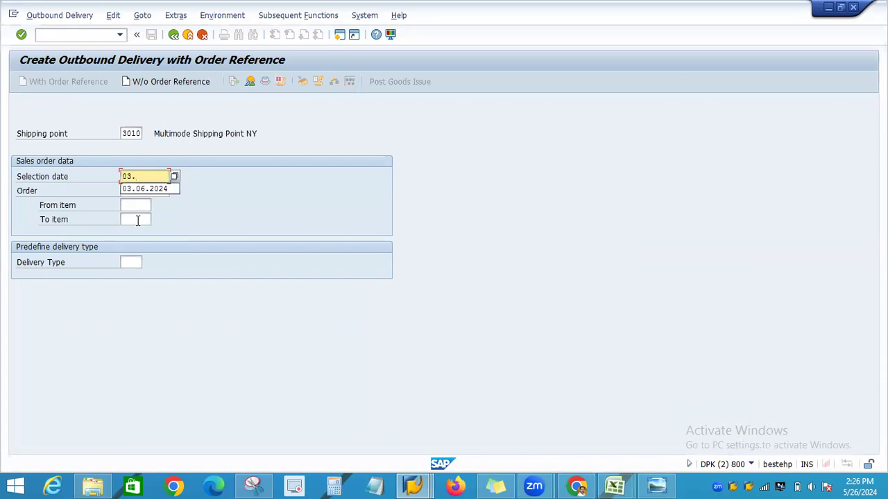
{"action": "type", "text": "06"}
{"action": "left_click", "coordinate": [157, 190]}
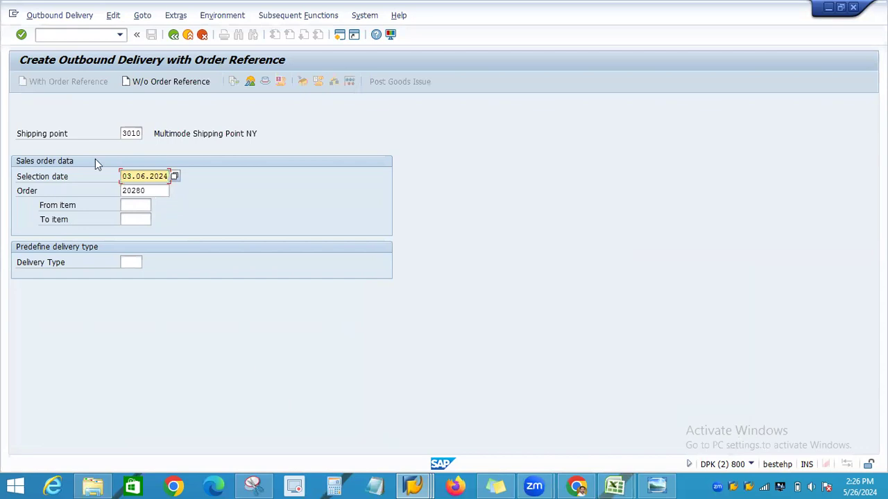
{"action": "left_click", "coordinate": [20, 34]}
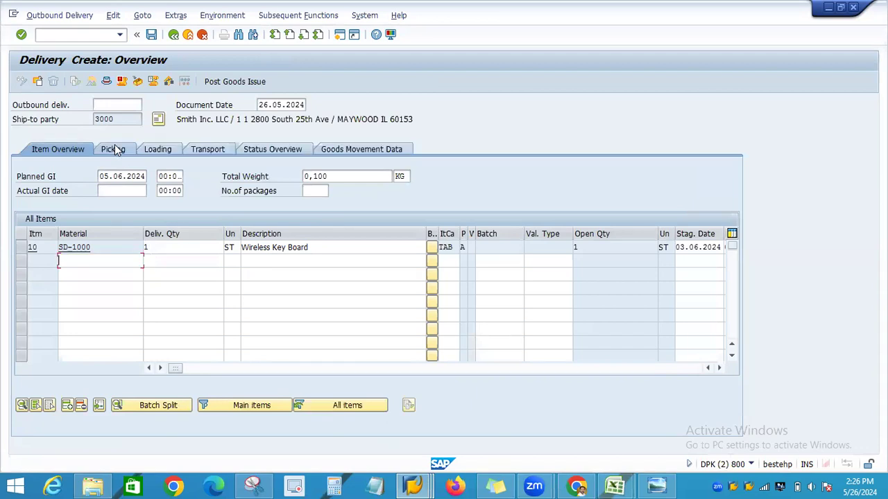
Enter a picked quantity of 1 for item 10, SD-1000, and post goods issue for the delivery.
{"action": "left_click", "coordinate": [115, 148]}
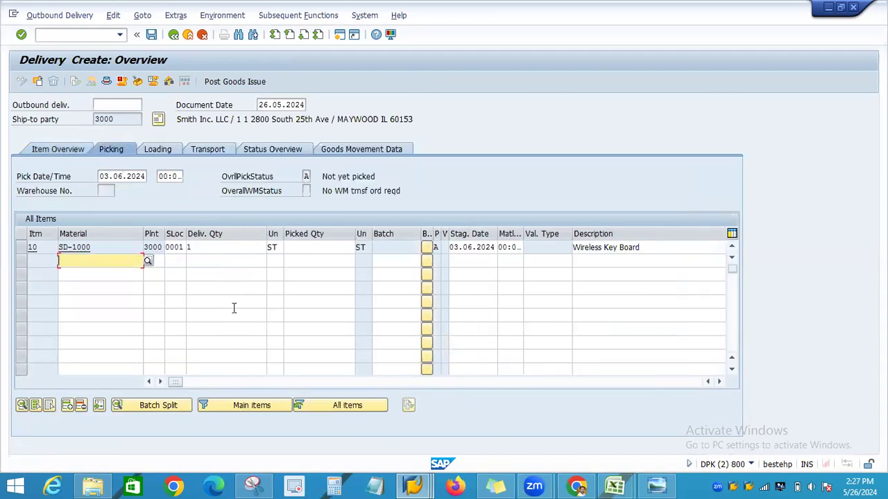
{"action": "left_click", "coordinate": [318, 249]}
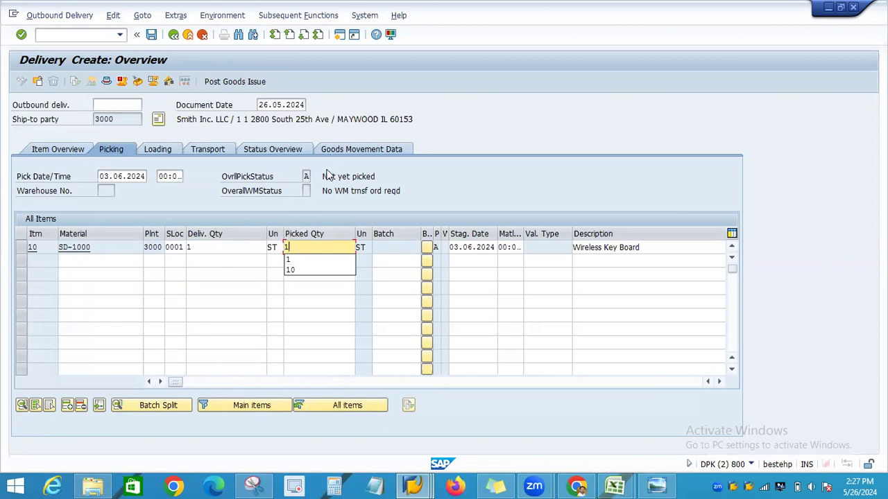
{"action": "left_click", "coordinate": [299, 247]}
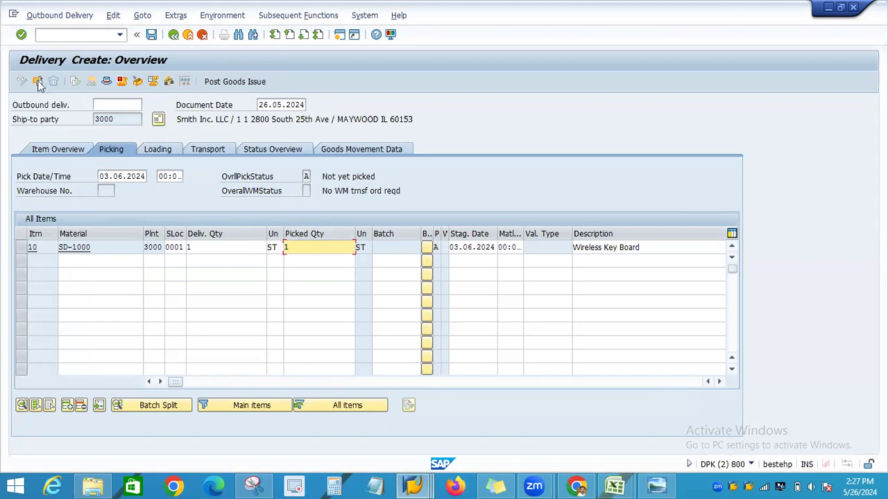
{"action": "left_click", "coordinate": [21, 34]}
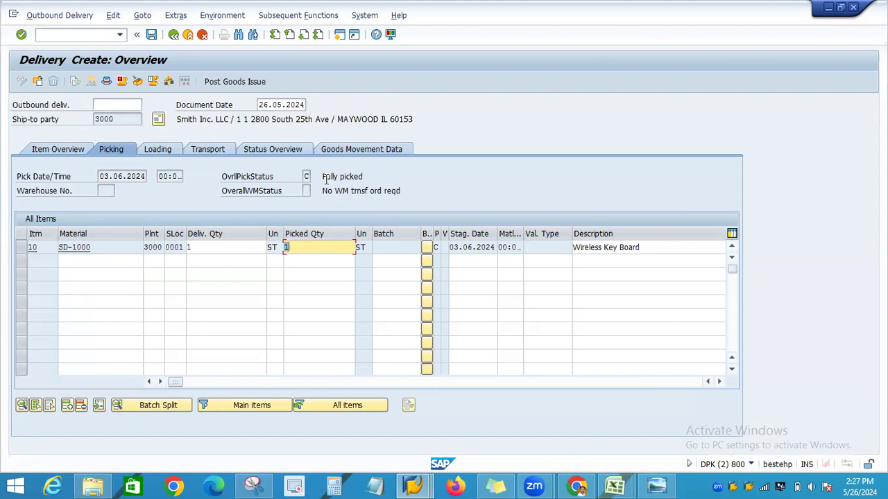
{"action": "left_click", "coordinate": [244, 83]}
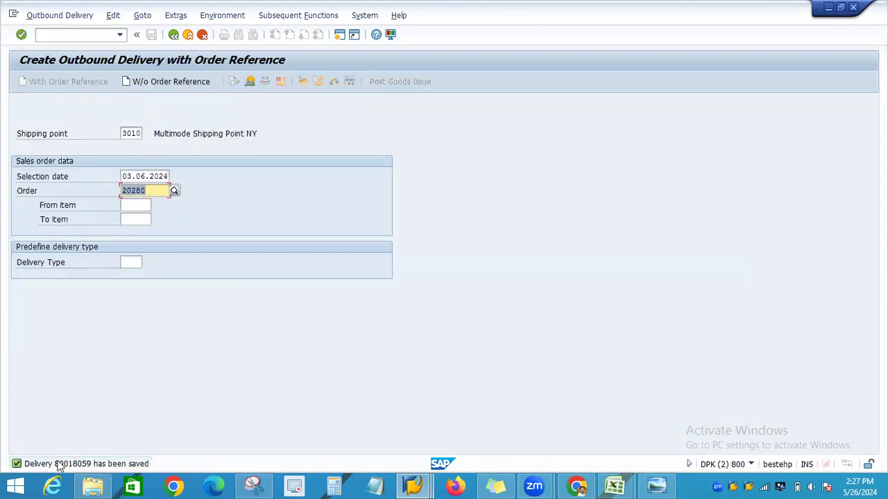
Copy the delivery number from the save message into cell B27 of the IPO sheet in Excel workbook BATCH_15_Jan_2023.
{"action": "left_click", "coordinate": [58, 464]}
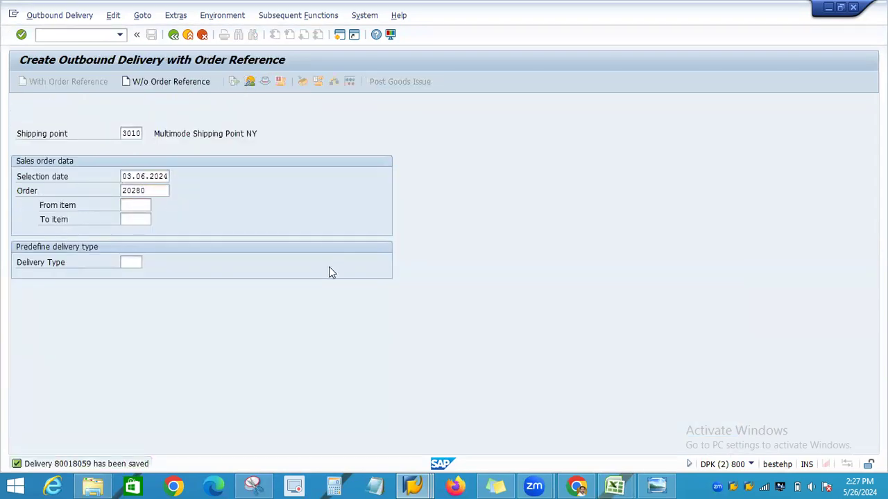
{"action": "double_click", "coordinate": [109, 95]}
{"action": "key", "text": "ctrl+c"}
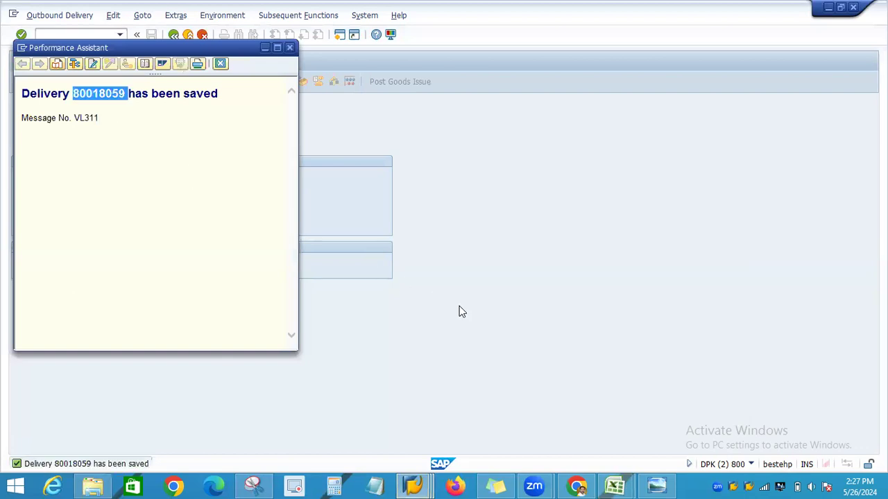
{"action": "left_click", "coordinate": [614, 485]}
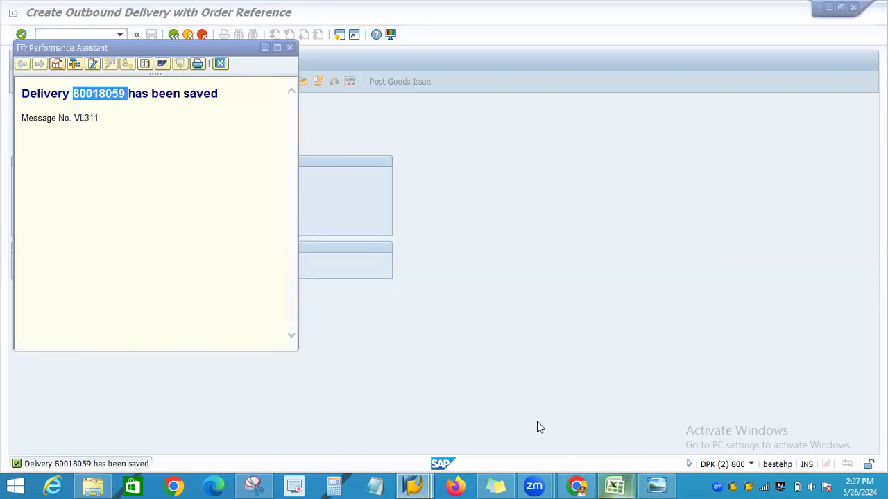
{"action": "left_click", "coordinate": [594, 410]}
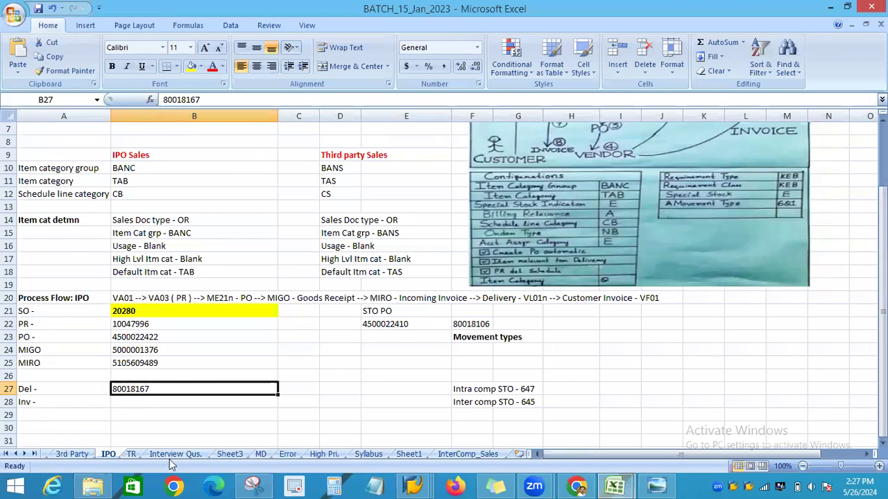
{"action": "key", "text": "ctrl+v"}
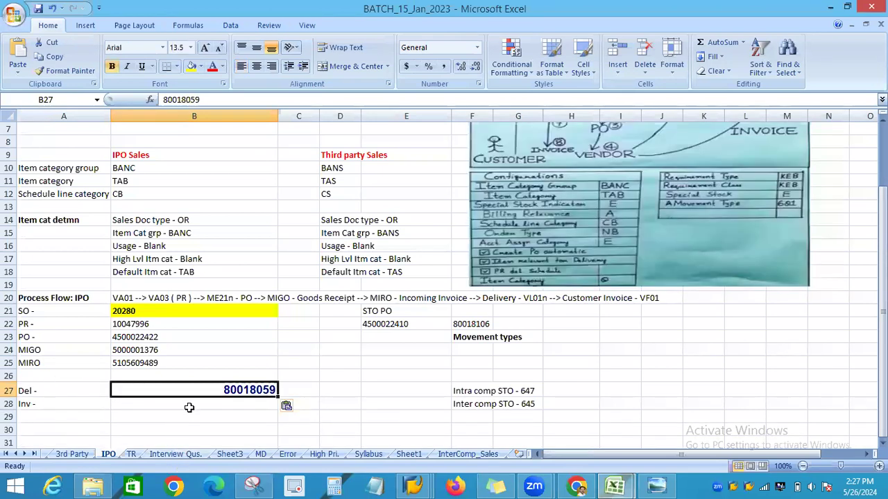
Copy the formatting of the MIRO number in B25 to the delivery number in B27.
{"action": "left_click", "coordinate": [156, 361]}
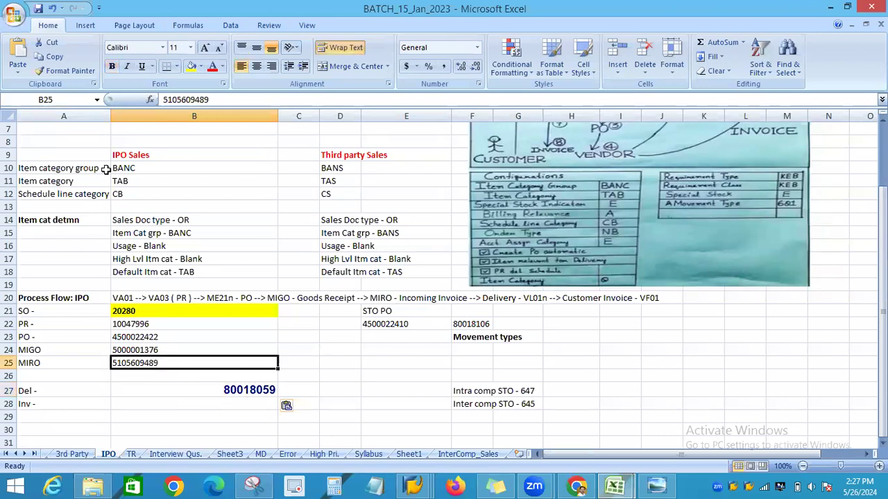
{"action": "left_click", "coordinate": [62, 72]}
{"action": "left_click", "coordinate": [231, 389]}
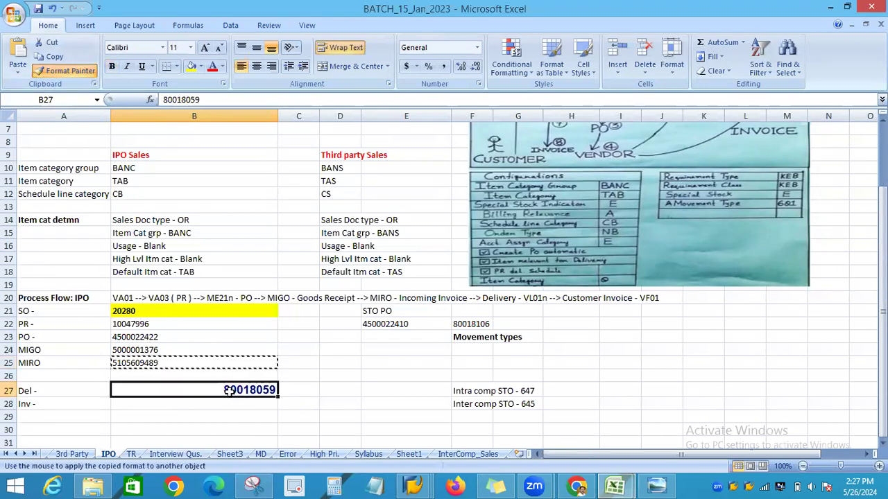
{"action": "left_click", "coordinate": [106, 401]}
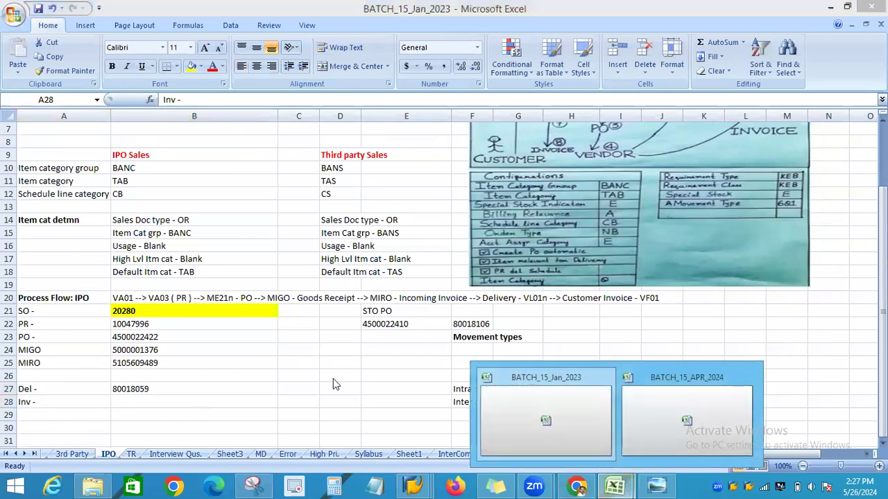
Switch back to the SAP delivery session, create the customer invoice for the delivery with transaction /NVF01 and save it.
{"action": "scroll", "coordinate": [548, 256], "scroll_direction": "up", "scroll_amount": 2}
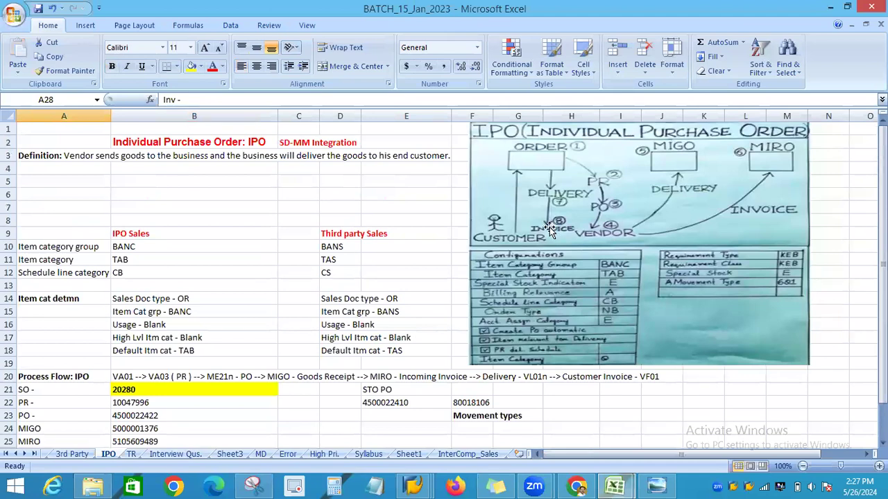
{"action": "scroll", "coordinate": [333, 337], "scroll_direction": "down", "scroll_amount": 3}
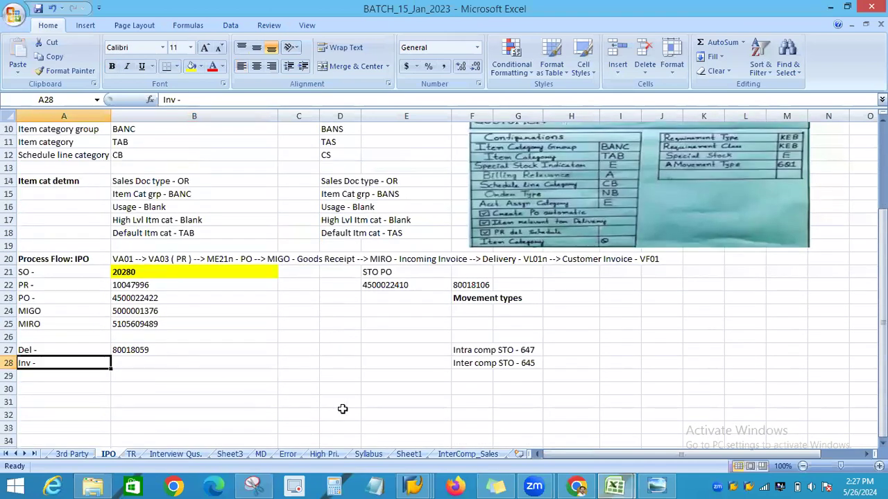
{"action": "left_click", "coordinate": [414, 486]}
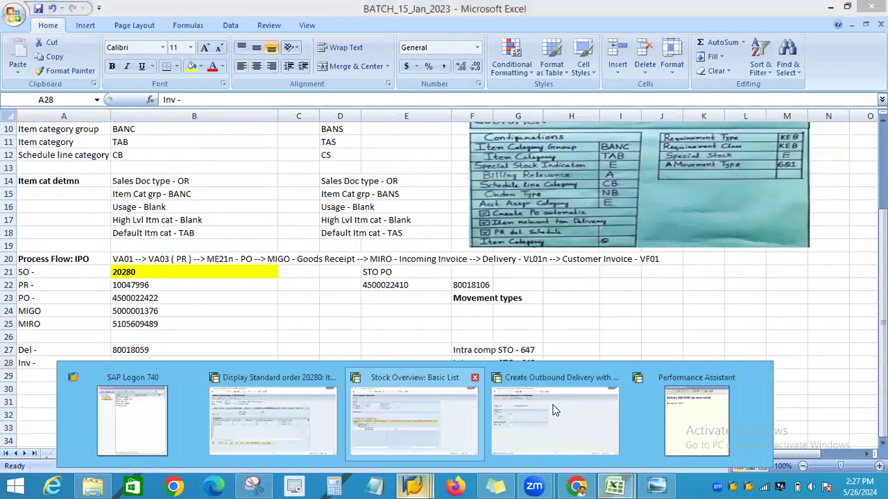
{"action": "left_click", "coordinate": [555, 416]}
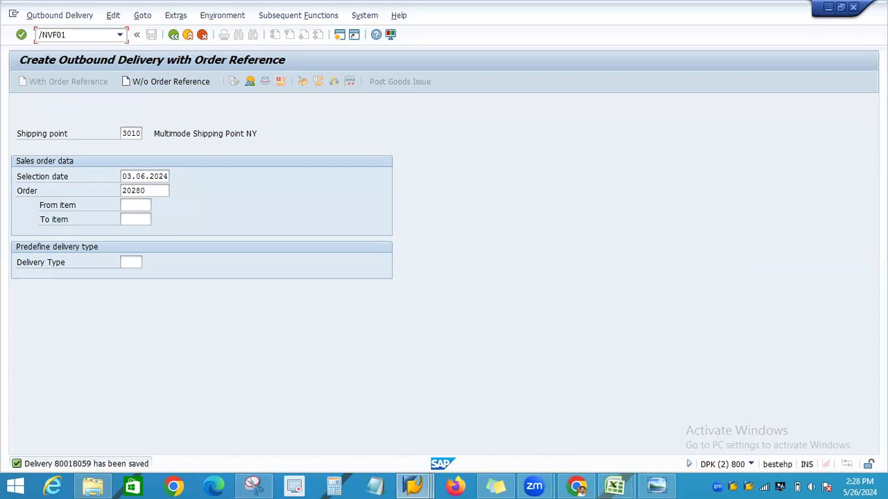
{"action": "key", "text": "Return"}
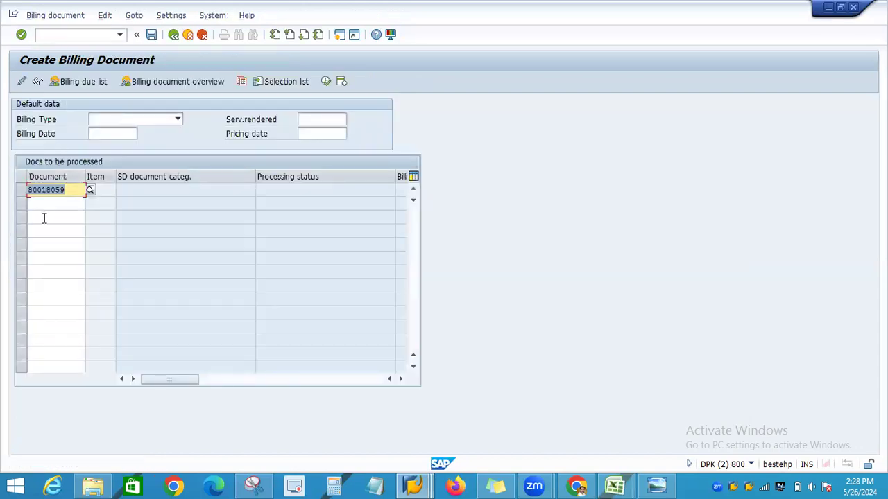
{"action": "key", "text": "alt+Tab"}
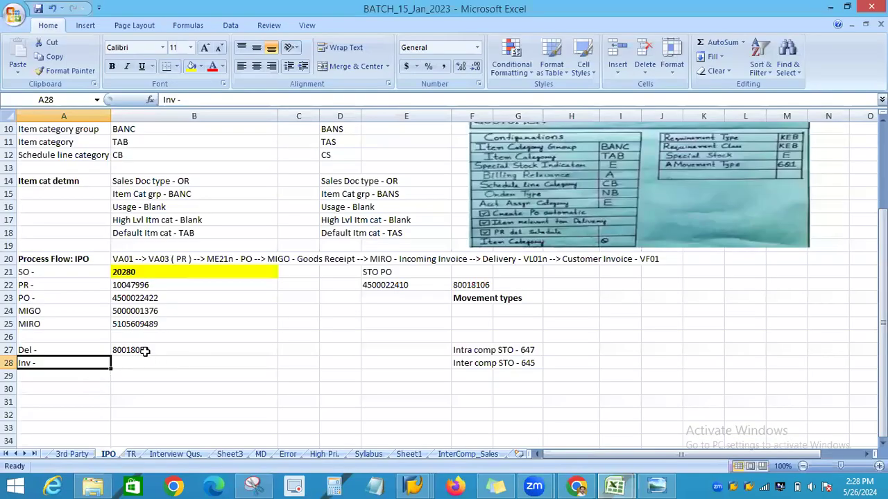
{"action": "key", "text": "alt+Tab"}
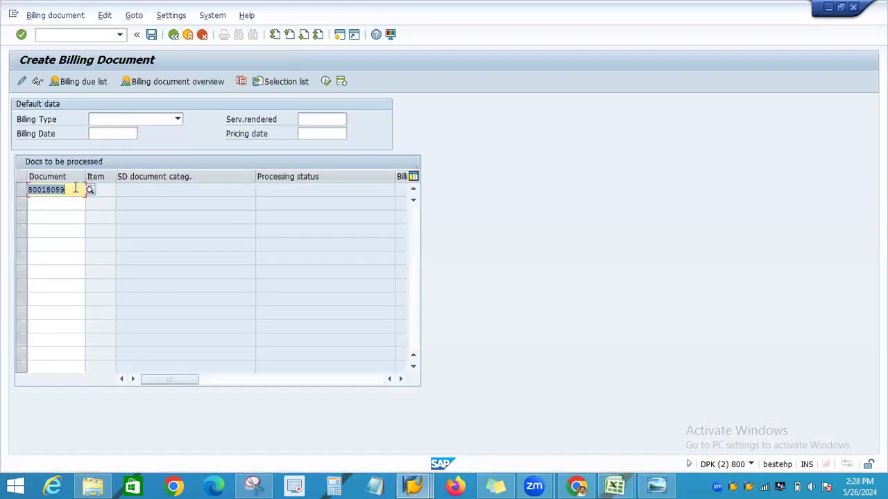
{"action": "left_click", "coordinate": [21, 34]}
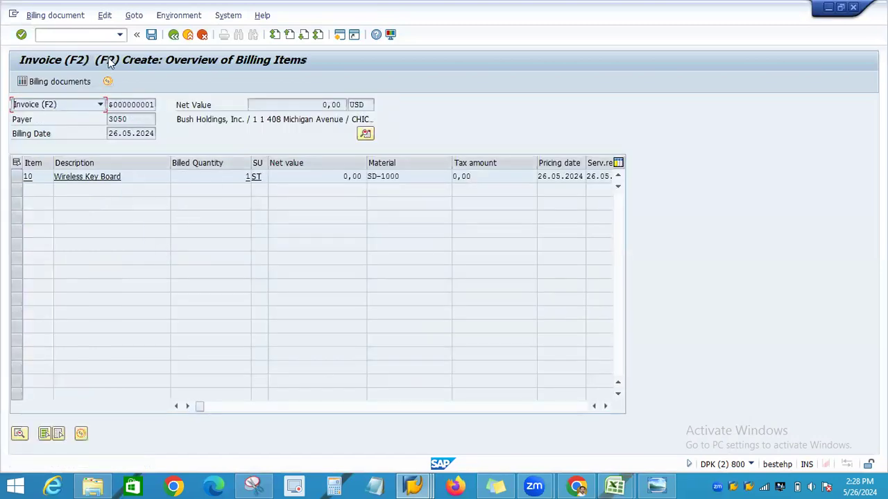
{"action": "left_click", "coordinate": [151, 34]}
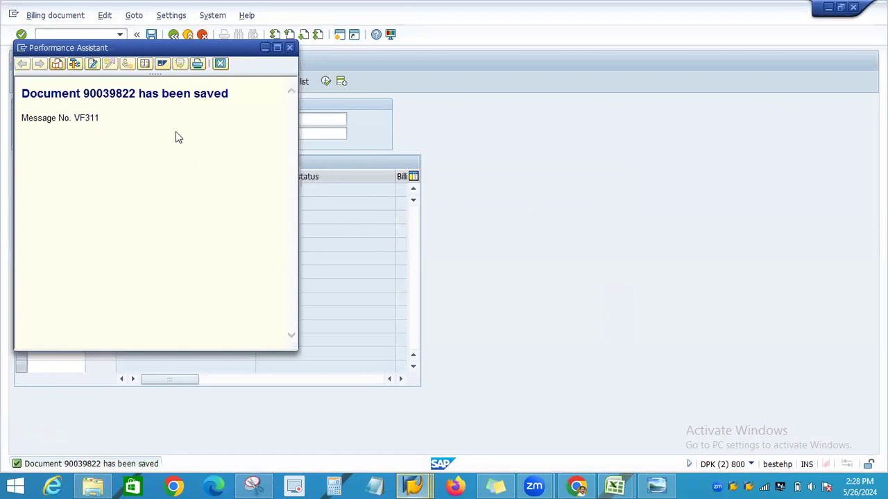
Copy the billing document number from the save message into cell B28 of the IPO sheet in Excel.
{"action": "double_click", "coordinate": [108, 97]}
{"action": "key", "text": "ctrl+c"}
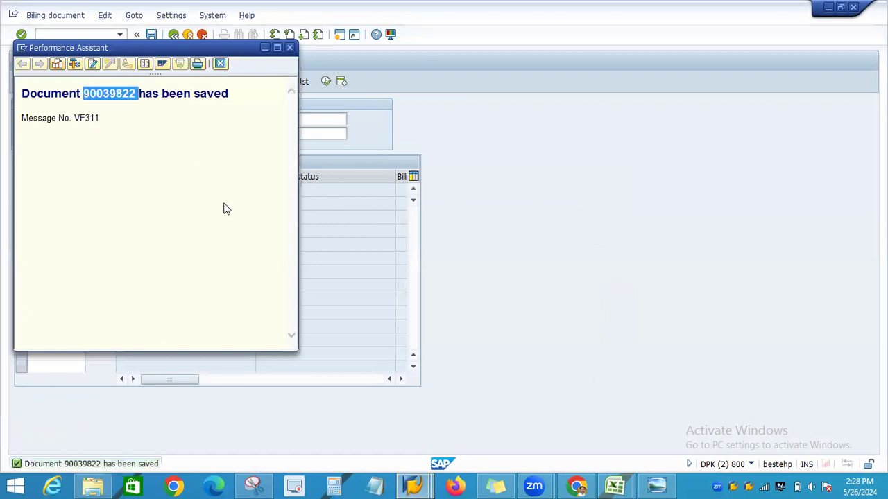
{"action": "left_click", "coordinate": [614, 485]}
{"action": "left_click", "coordinate": [578, 402]}
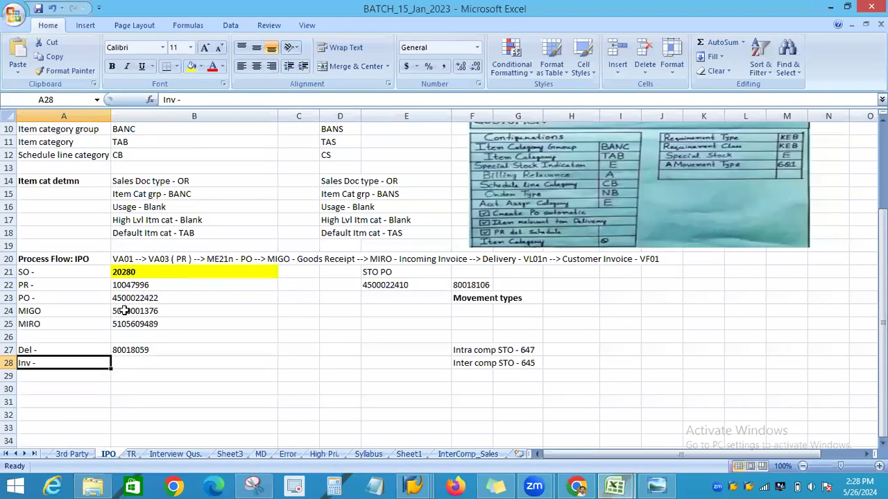
{"action": "left_click", "coordinate": [141, 359]}
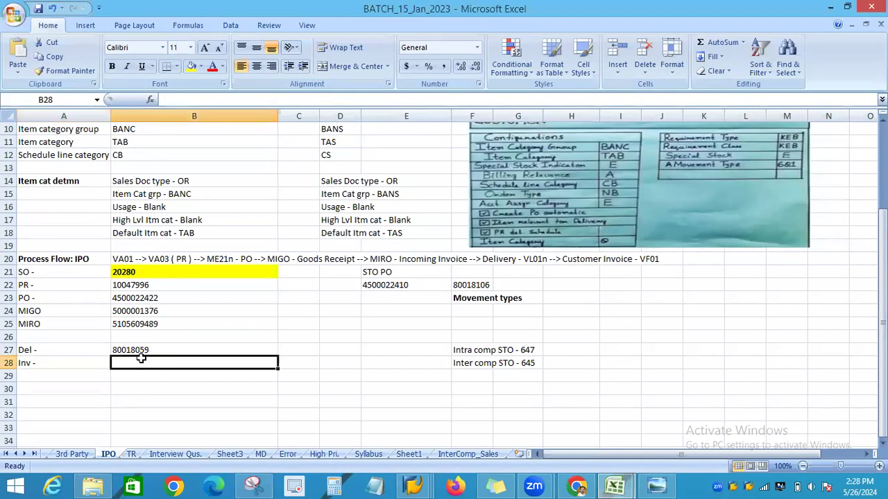
{"action": "key", "text": "ctrl+v"}
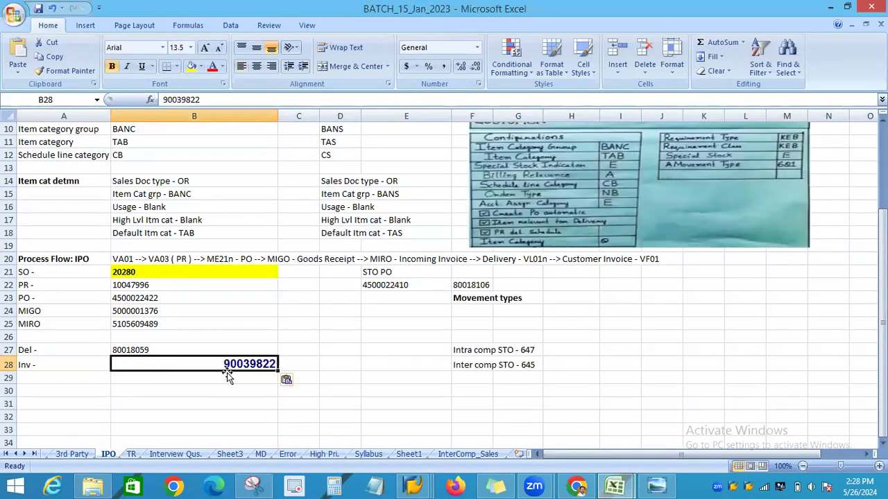
Copy the formatting of the delivery number in B27 to the invoice number in B28.
{"action": "left_click", "coordinate": [151, 347]}
{"action": "left_click", "coordinate": [52, 70]}
{"action": "left_click", "coordinate": [232, 364]}
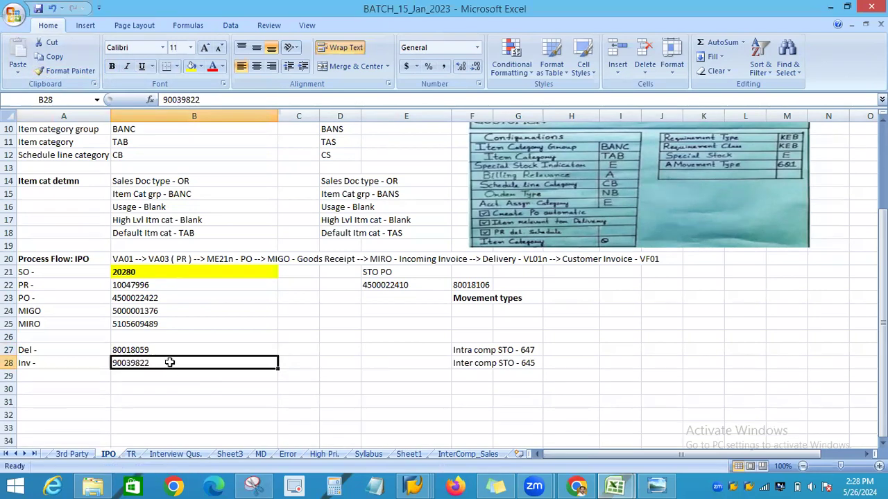
Switch to the SAP Stock Overview session and refresh the stock list for material SD-1000.
{"action": "left_click", "coordinate": [416, 482]}
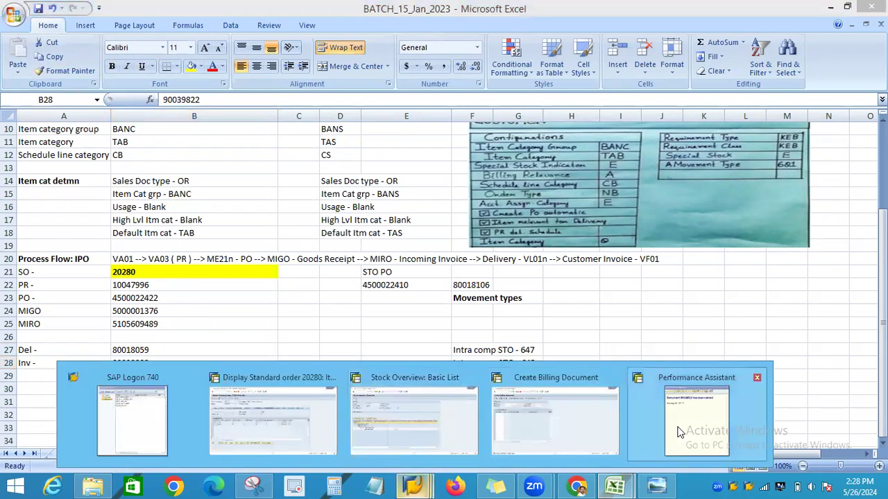
{"action": "left_click", "coordinate": [406, 412]}
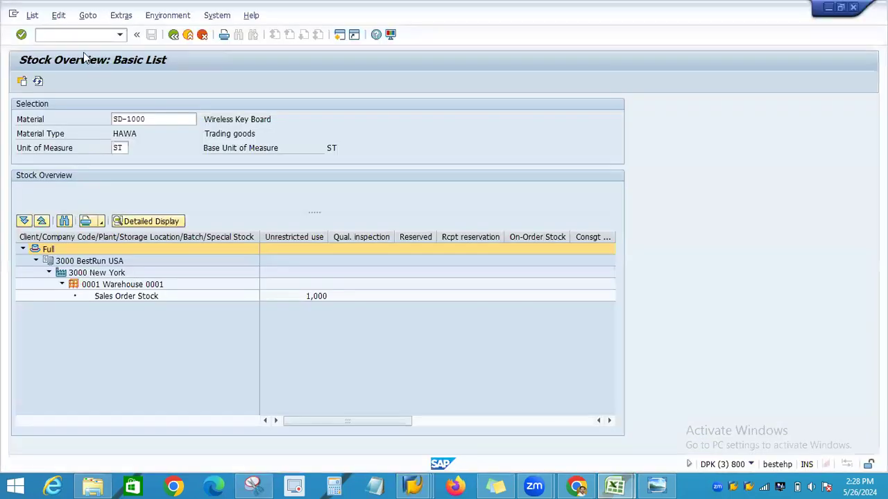
{"action": "left_click", "coordinate": [38, 81]}
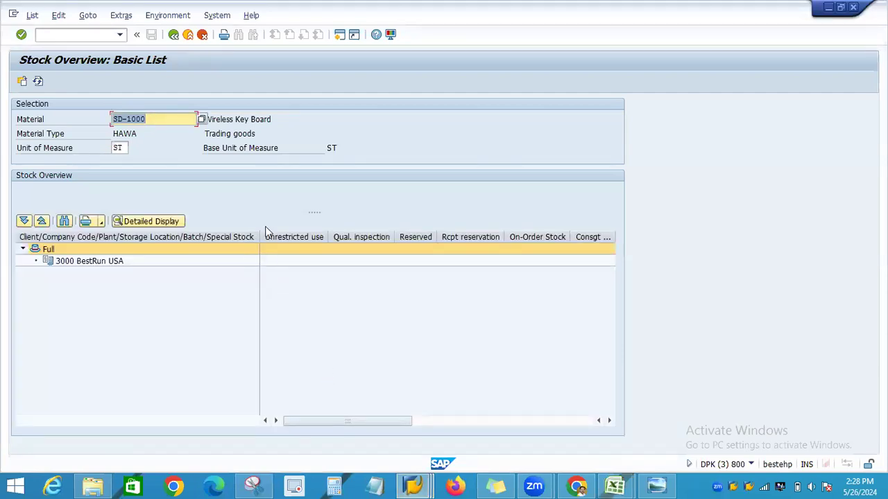
{"action": "left_click", "coordinate": [76, 34]}
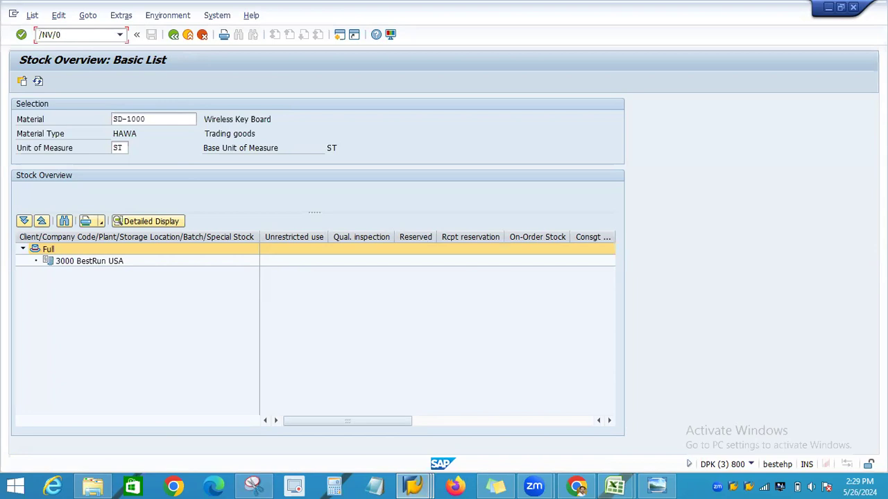
{"action": "key", "text": "Return"}
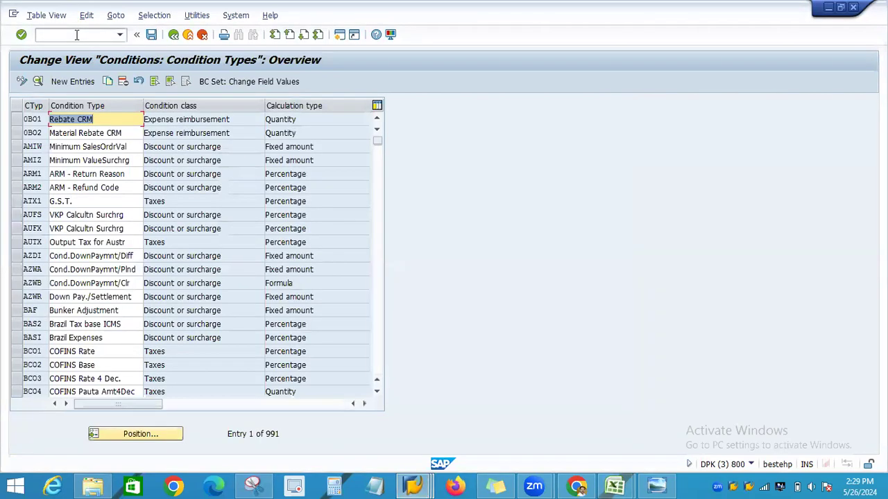
{"action": "left_click", "coordinate": [77, 35]}
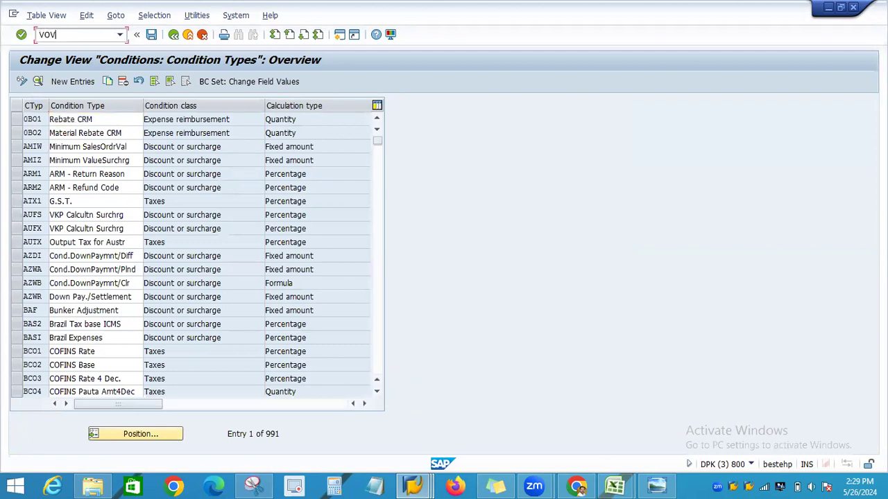
{"action": "type", "text": "VOV5"}
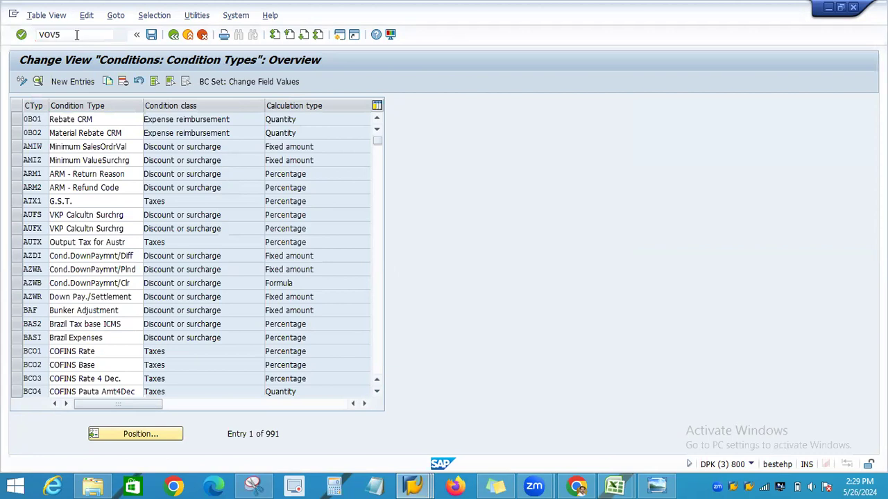
{"action": "key", "text": "Return"}
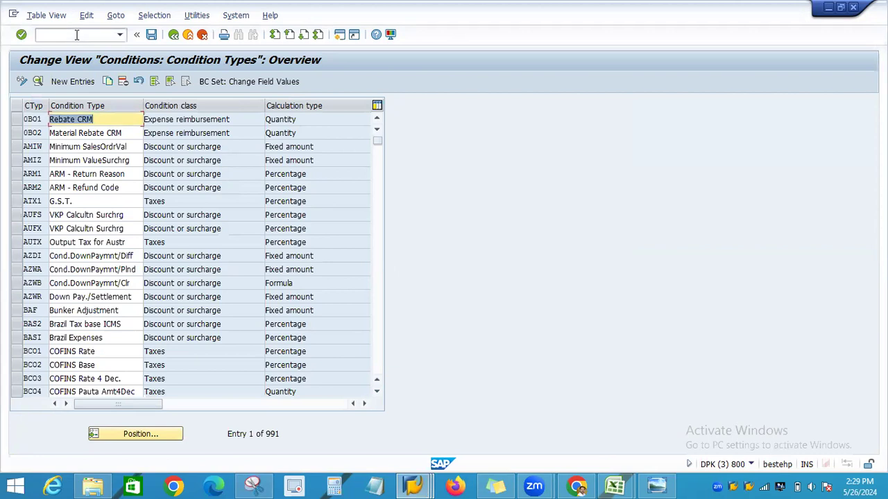
{"action": "left_click", "coordinate": [77, 35]}
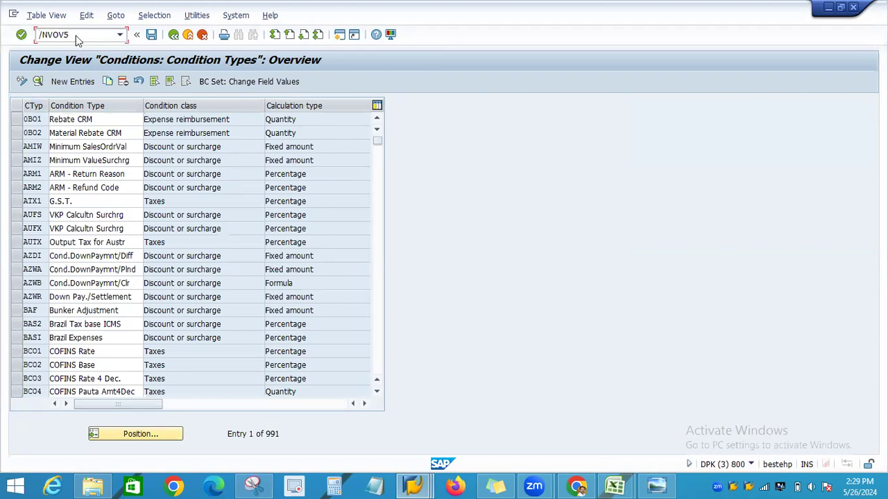
{"action": "key", "text": "Return"}
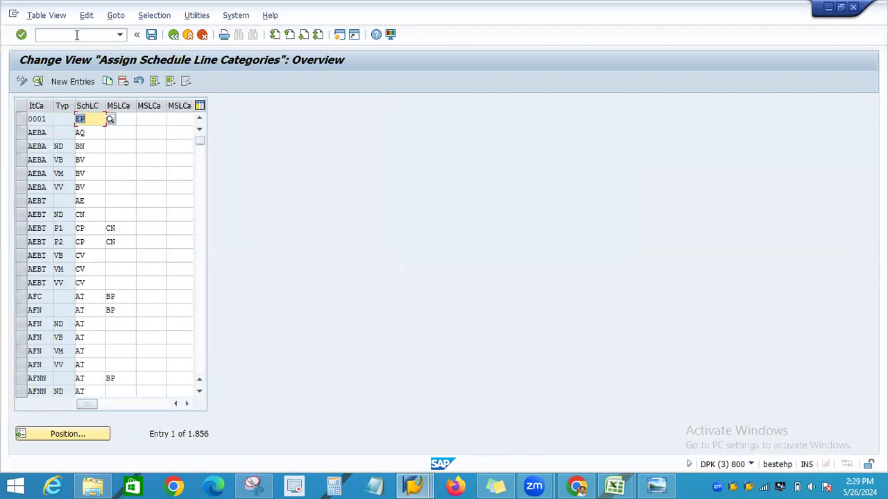
{"action": "left_click", "coordinate": [77, 34]}
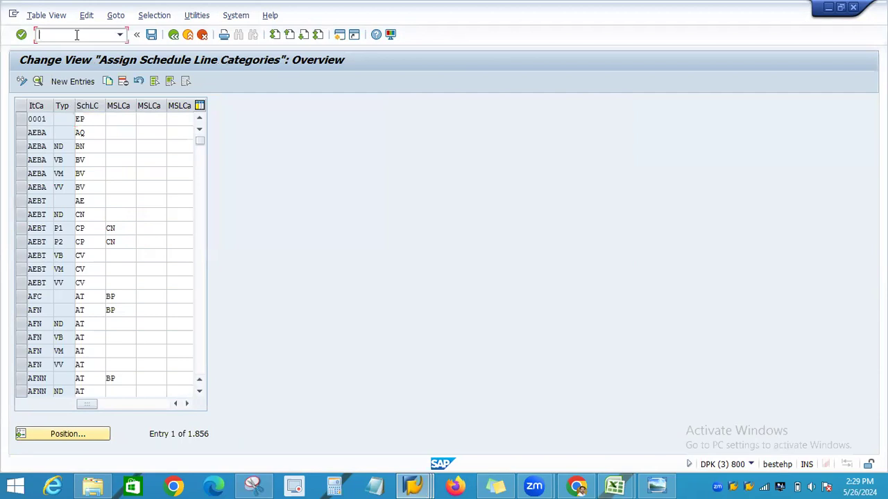
{"action": "type", "text": "/NVOV6"}
{"action": "key", "text": "Return"}
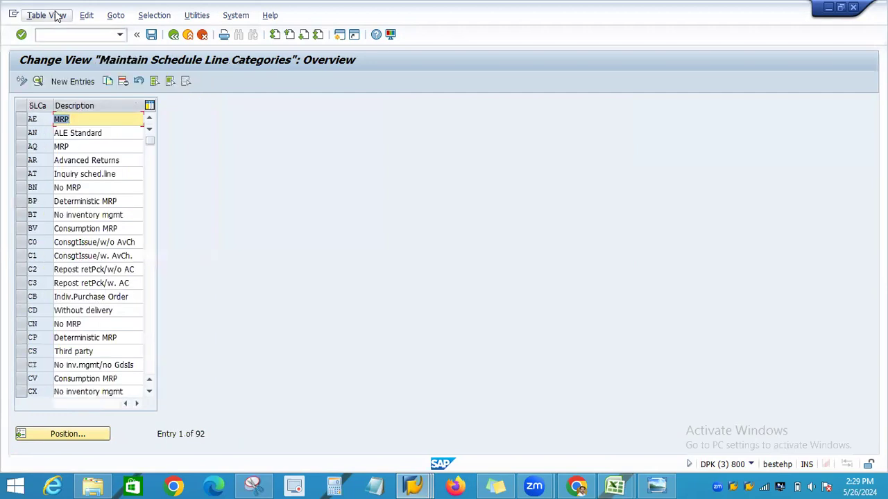
{"action": "left_click", "coordinate": [157, 37]}
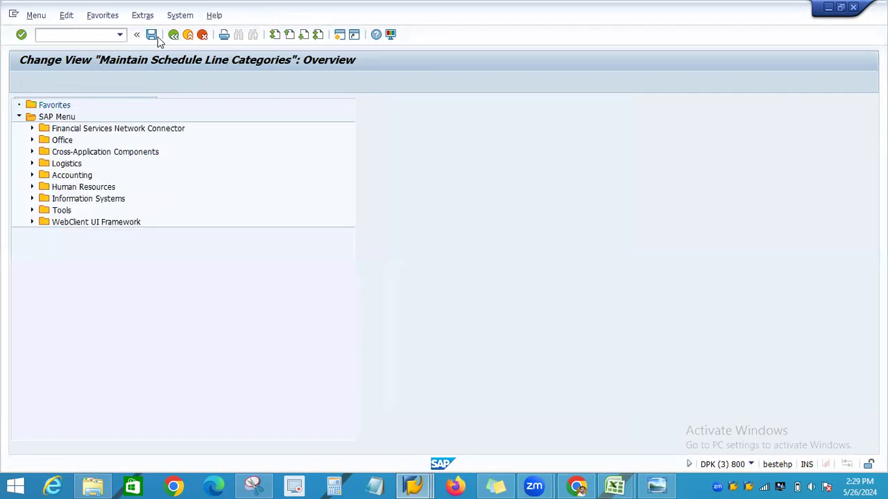
Start transaction SPRO and open the SAP Reference IMG.
{"action": "left_click", "coordinate": [120, 34]}
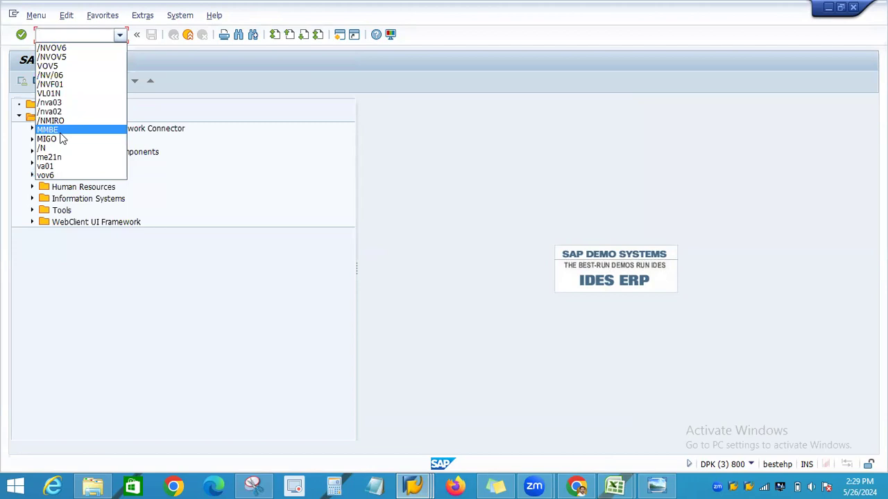
{"action": "type", "text": "SPRO"}
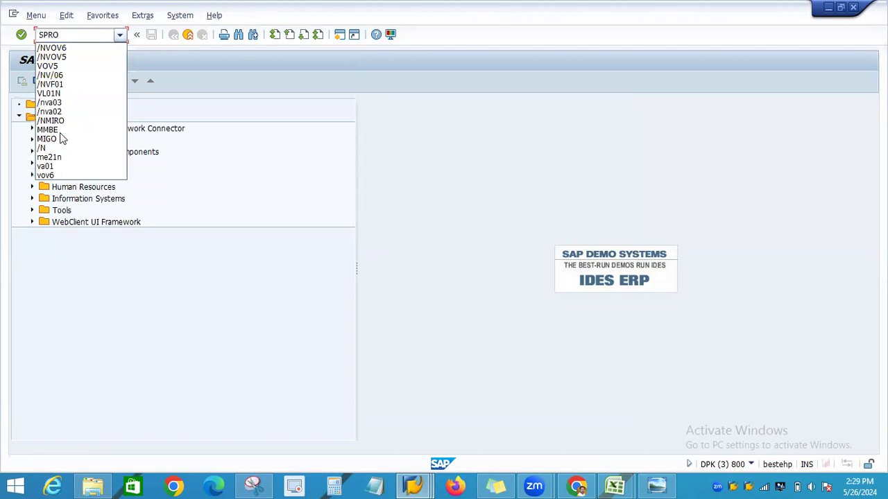
{"action": "key", "text": "Return"}
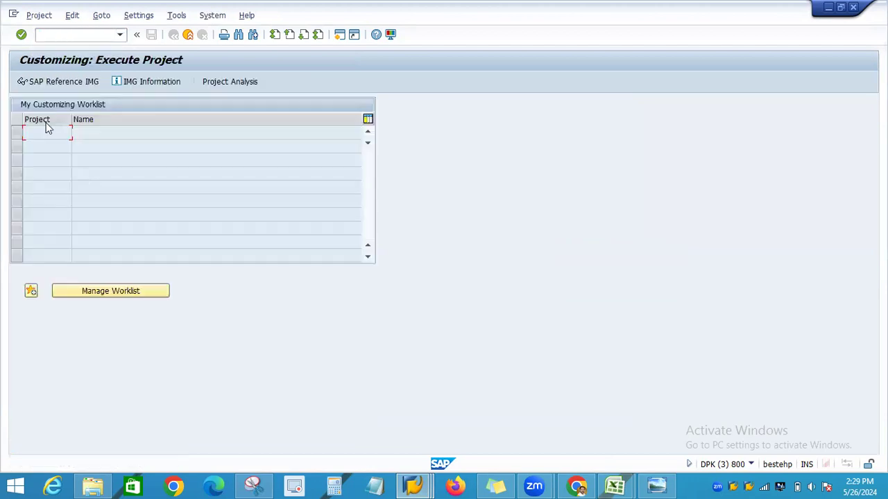
{"action": "left_click", "coordinate": [47, 84]}
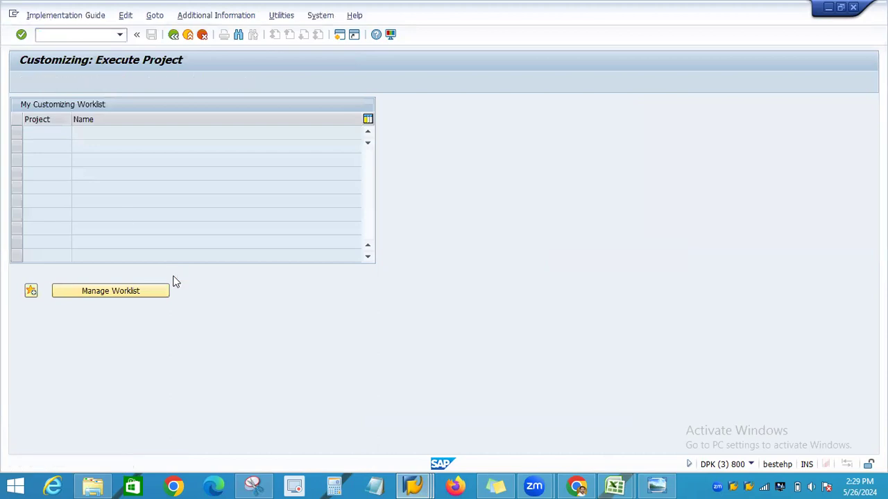
Open the Define Item Categories activity under Sales and Distribution, Sales, Sales Documents, Sales Document Item.
{"action": "scroll", "coordinate": [363, 294], "scroll_direction": "down", "scroll_amount": 2}
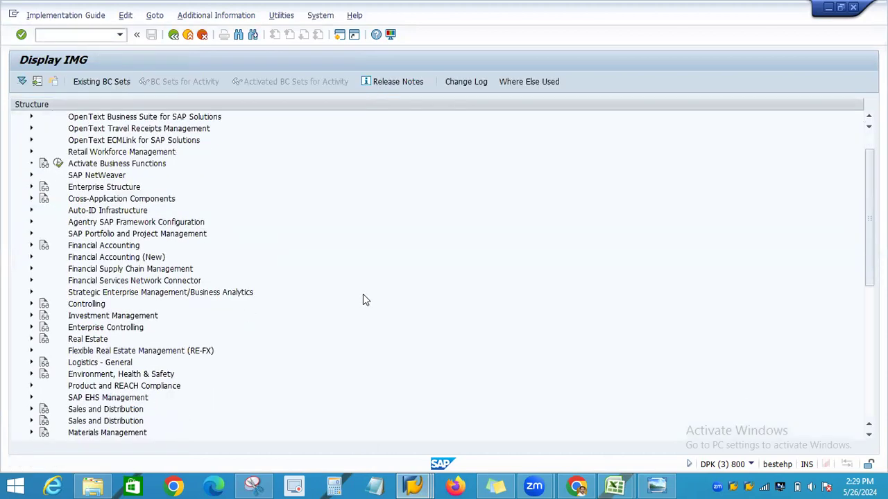
{"action": "scroll", "coordinate": [362, 295], "scroll_direction": "down", "scroll_amount": 2}
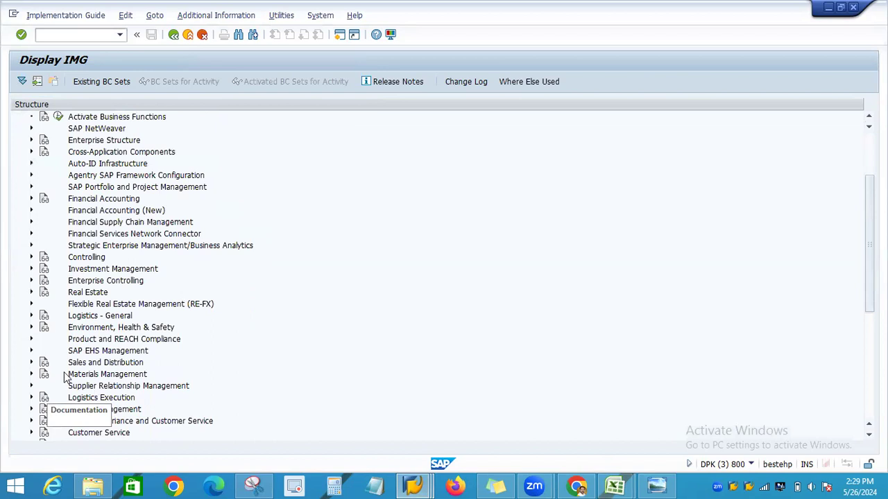
{"action": "left_click", "coordinate": [31, 362]}
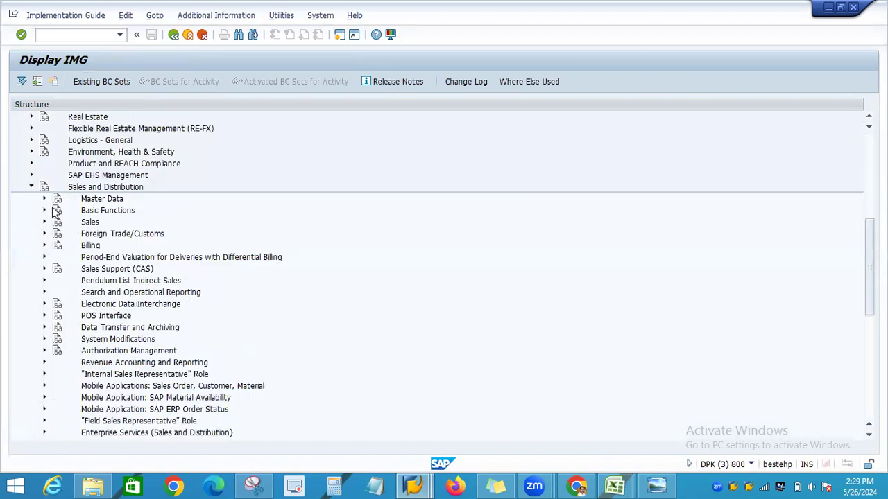
{"action": "left_click", "coordinate": [44, 222]}
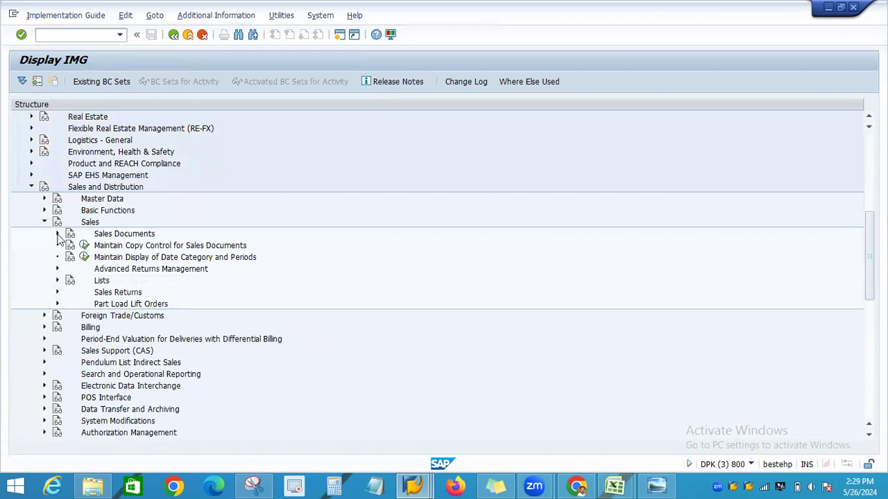
{"action": "left_click", "coordinate": [58, 235]}
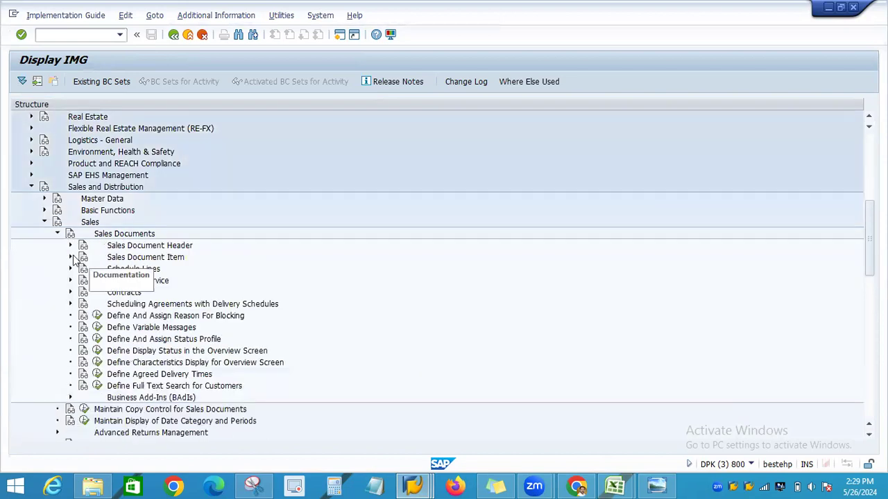
{"action": "left_click", "coordinate": [70, 258]}
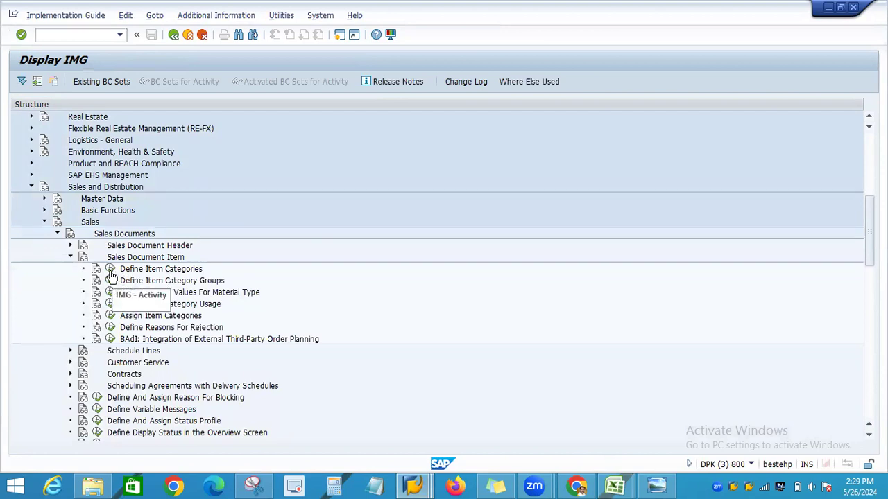
{"action": "left_click", "coordinate": [111, 275]}
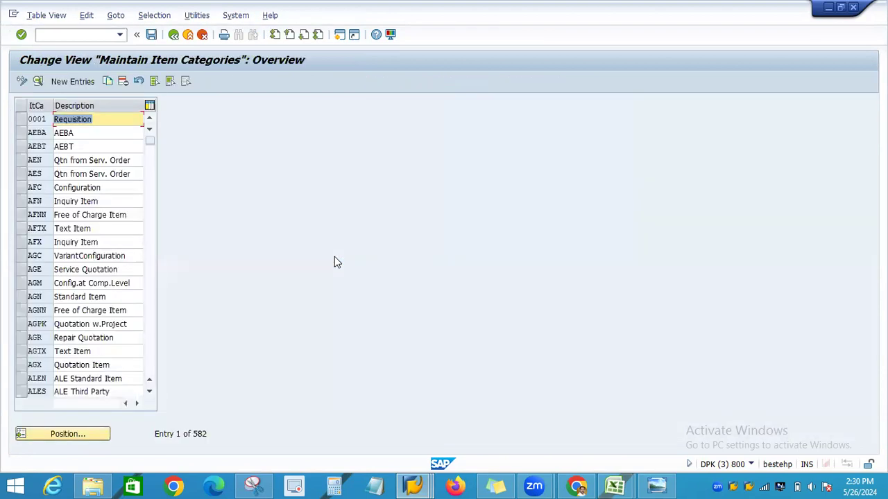
Position the item category list at TAS and select the Third Party Item entry.
{"action": "left_click", "coordinate": [75, 433]}
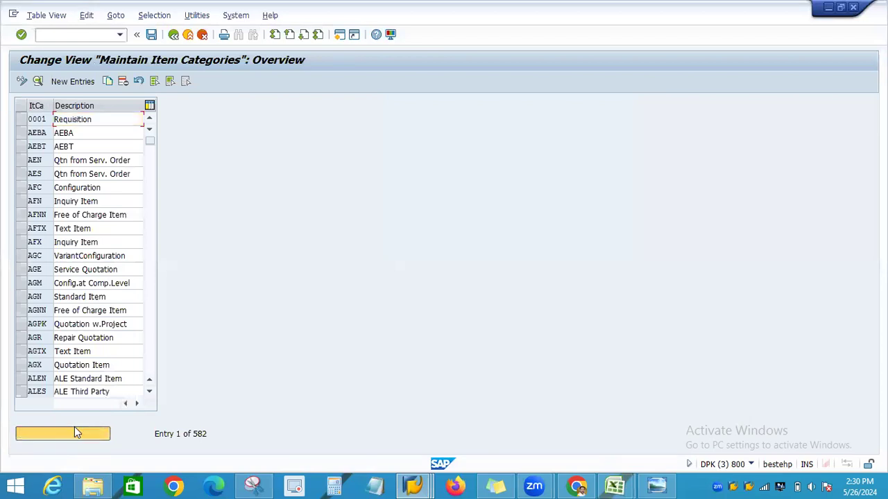
{"action": "type", "text": "TAN"}
{"action": "key", "text": "Return"}
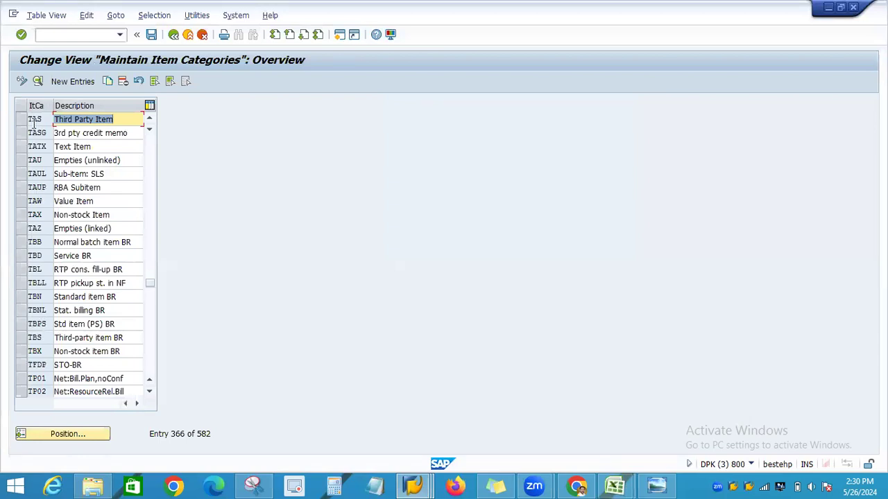
{"action": "left_click", "coordinate": [20, 119]}
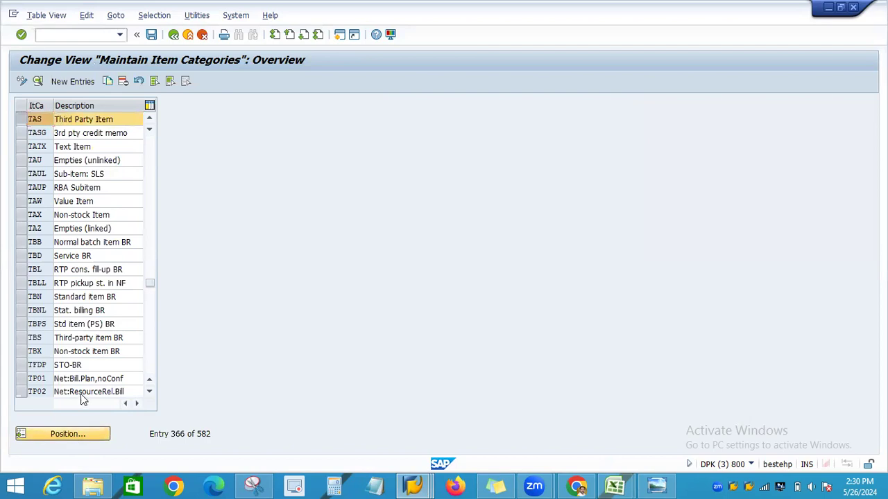
Position the item category list at TAB and open the details of the Indiv.Purchase Order category.
{"action": "type", "text": "TAS"}
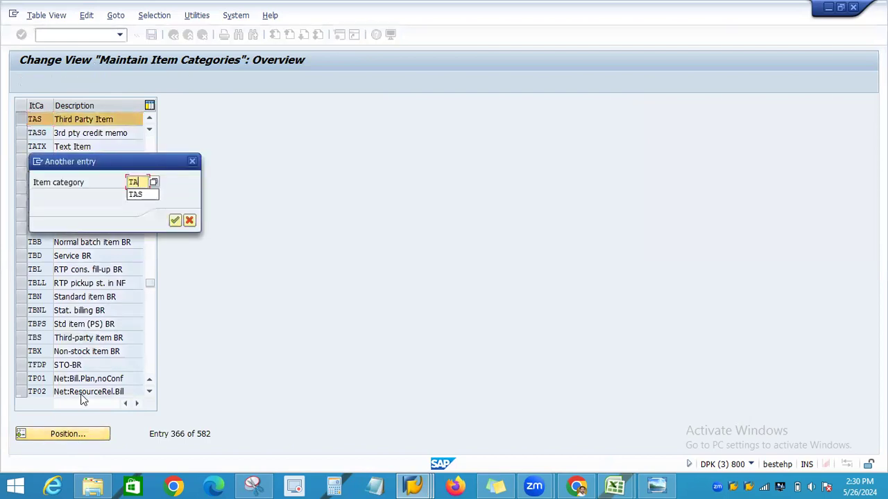
{"action": "key", "text": "Return"}
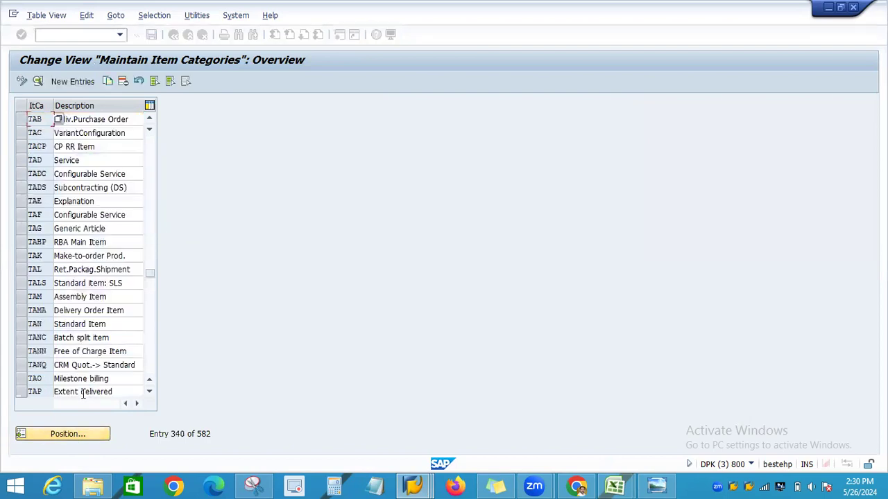
{"action": "left_click", "coordinate": [37, 81]}
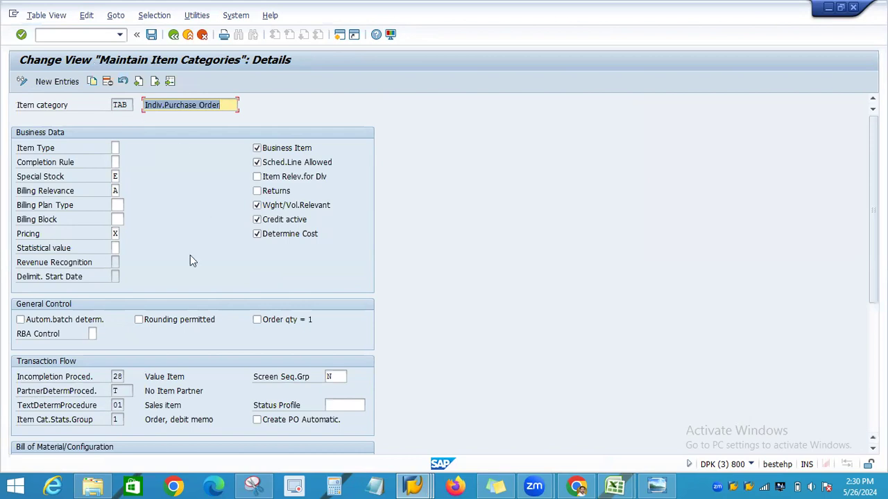
Examine the settings of item category TAB, from business data down to resource-related billing control.
{"action": "scroll", "coordinate": [187, 279], "scroll_direction": "down", "scroll_amount": 3}
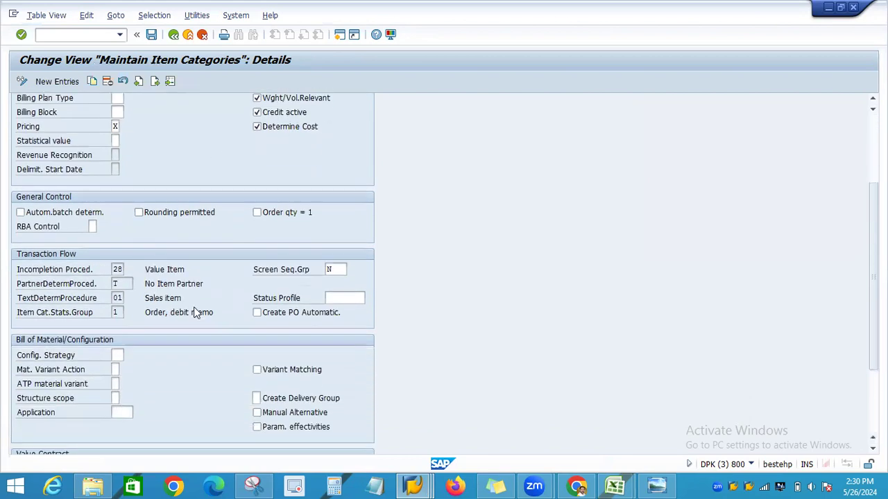
{"action": "scroll", "coordinate": [196, 314], "scroll_direction": "down", "scroll_amount": 4}
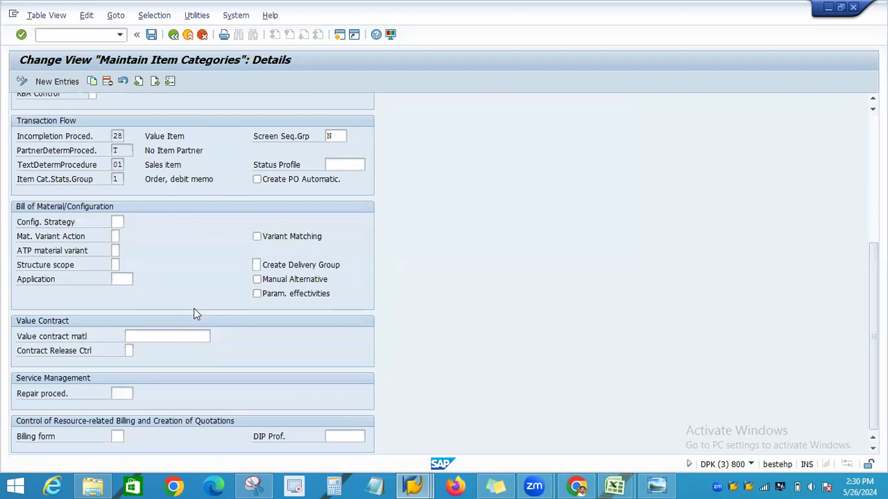
{"action": "scroll", "coordinate": [195, 313], "scroll_direction": "up", "scroll_amount": 3}
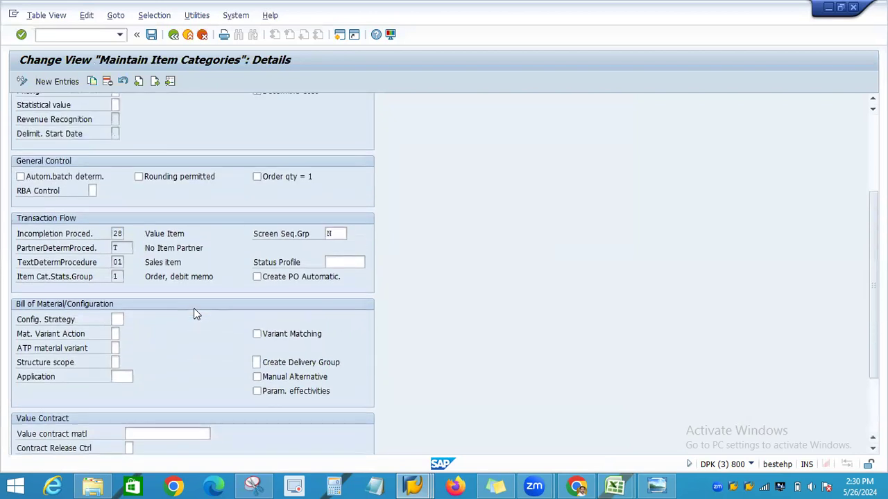
{"action": "scroll", "coordinate": [195, 314], "scroll_direction": "up", "scroll_amount": 2}
{"action": "scroll", "coordinate": [193, 311], "scroll_direction": "up", "scroll_amount": 3}
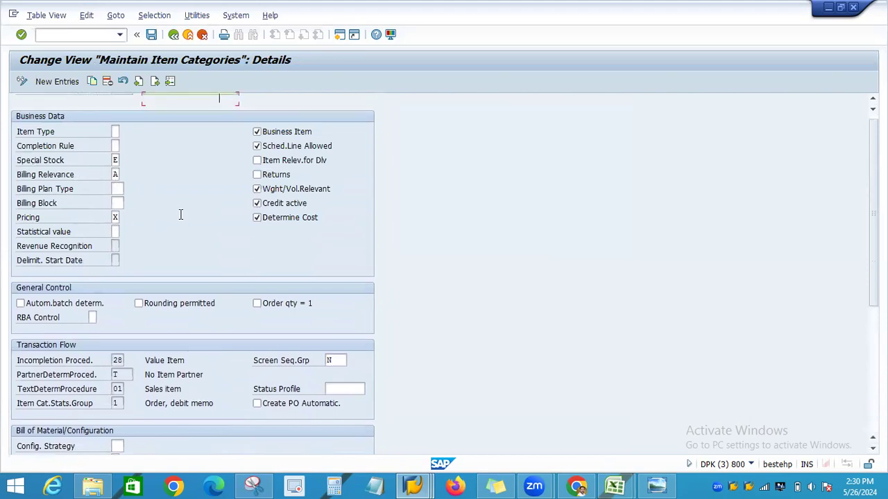
{"action": "scroll", "coordinate": [180, 215], "scroll_direction": "up", "scroll_amount": 1}
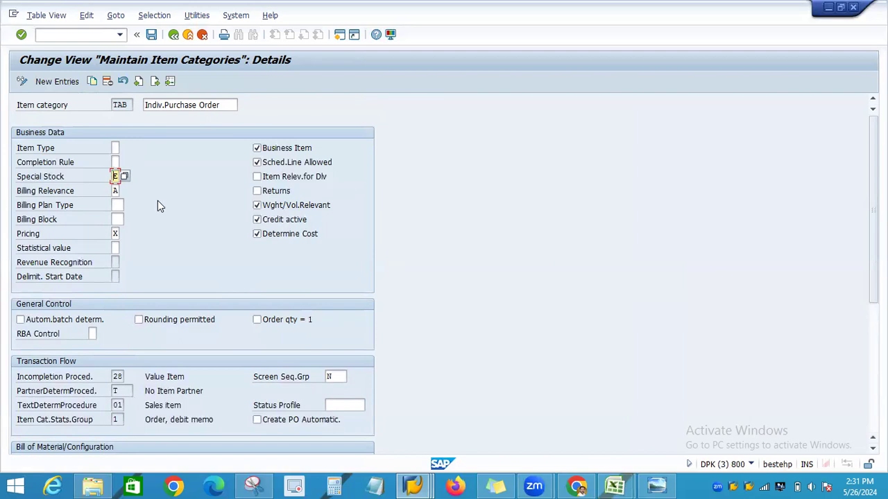
Switch between the TAB and TAS item category details to compare their business data, checking the Special Stock field of TAS.
{"action": "left_click", "coordinate": [154, 82]}
{"action": "left_click", "coordinate": [203, 105]}
{"action": "left_click", "coordinate": [138, 82]}
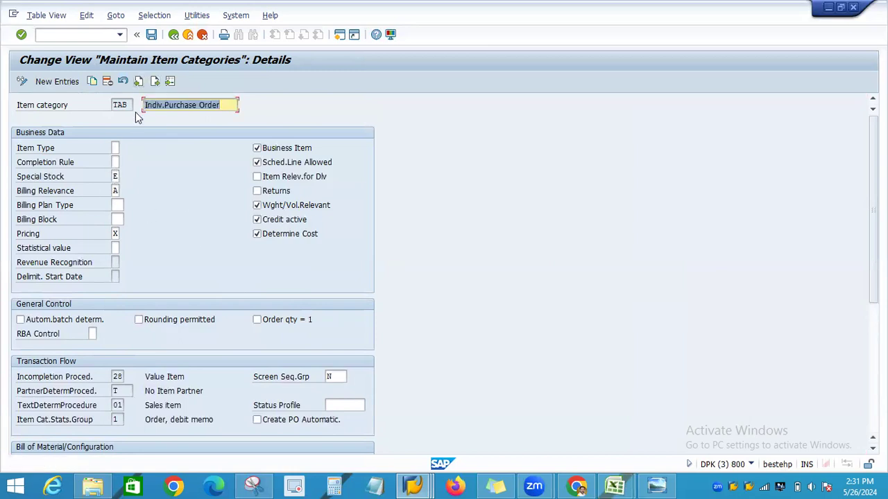
{"action": "left_click", "coordinate": [138, 82]}
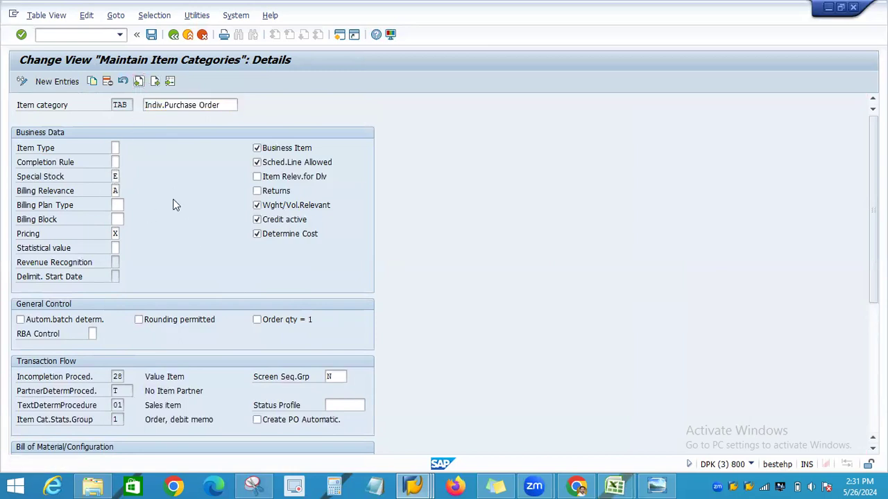
{"action": "left_click", "coordinate": [154, 81]}
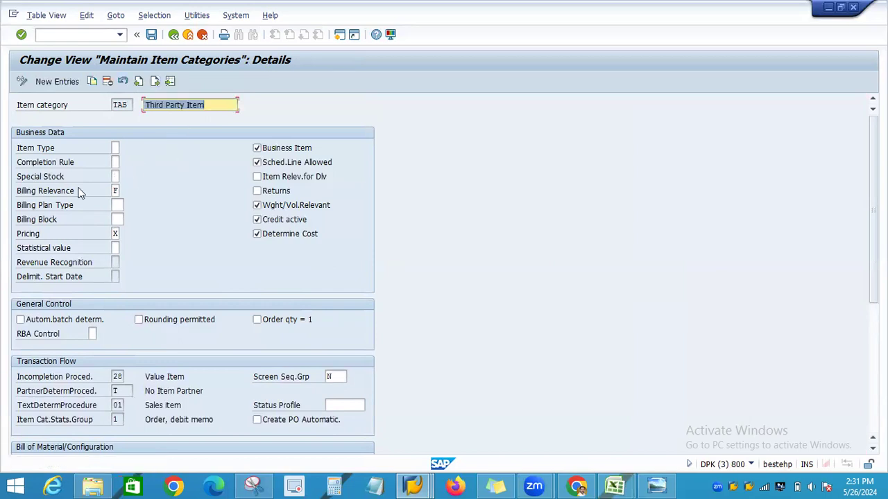
{"action": "left_click", "coordinate": [116, 176]}
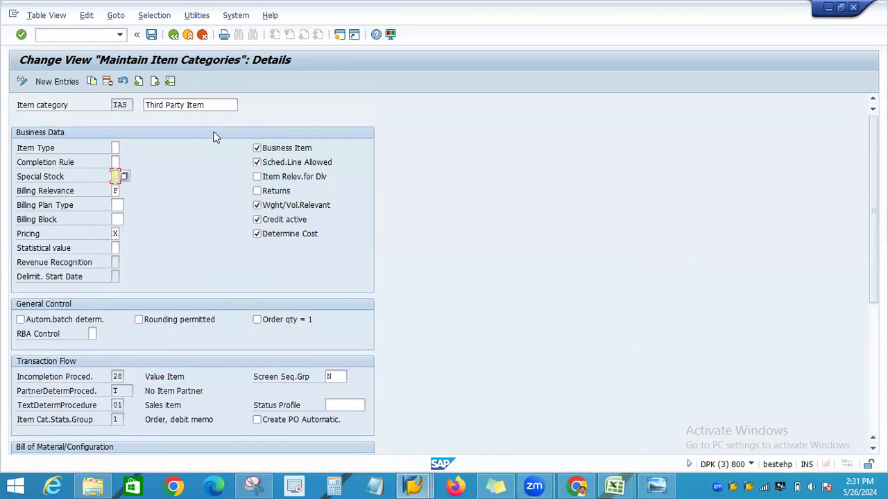
{"action": "left_click", "coordinate": [759, 6]}
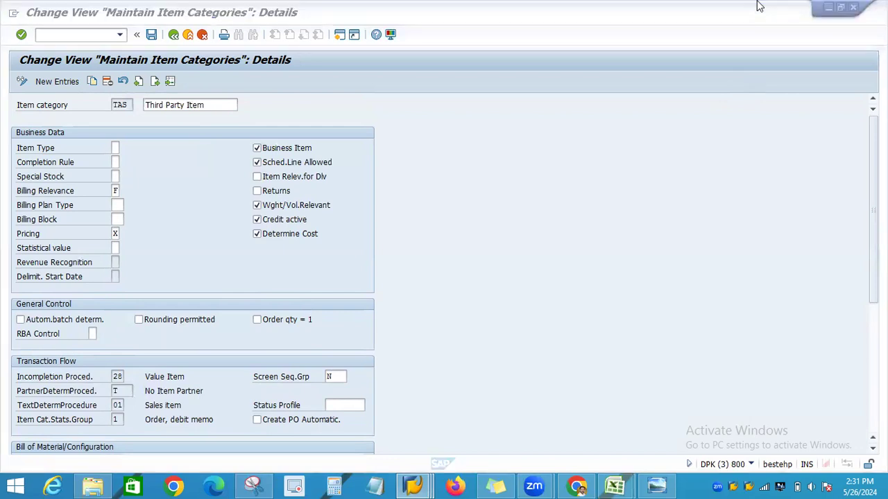